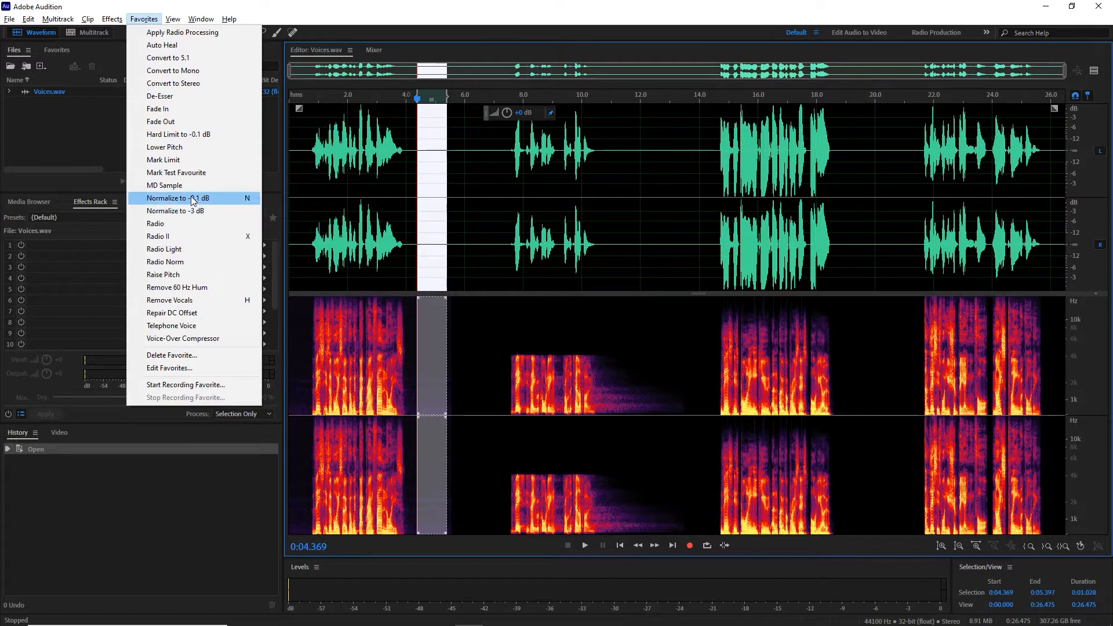
# Step: Normalize the selected quiet gap after the first voice to -0.1 dB, play its noise, and undo the normalization
pyautogui.click(190, 197)
pyautogui.press('space')
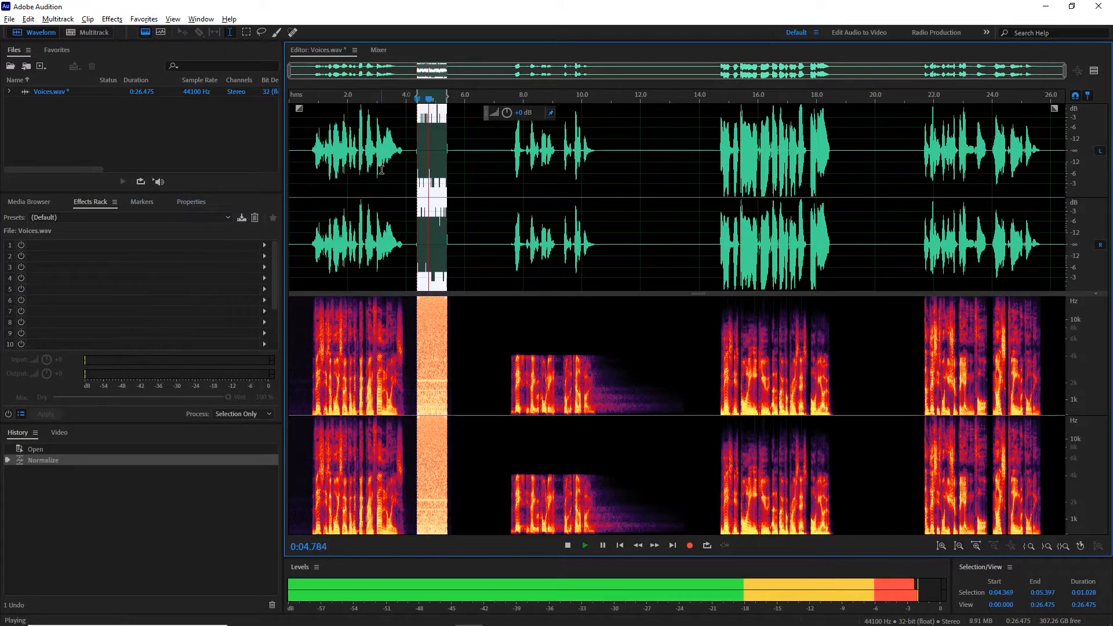
pyautogui.press('space')
pyautogui.hotkey('ctrl', 'z')
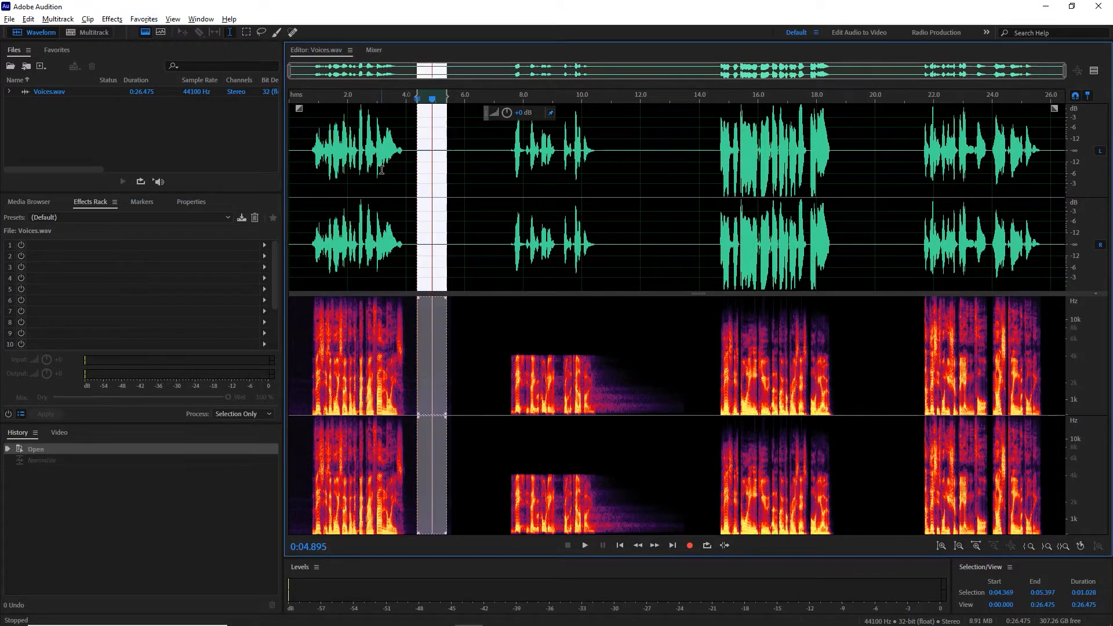
# Step: Listen to the second, third and fourth voice passages in Voices.wav, starting each playback just before the passage
pyautogui.click(495, 175)
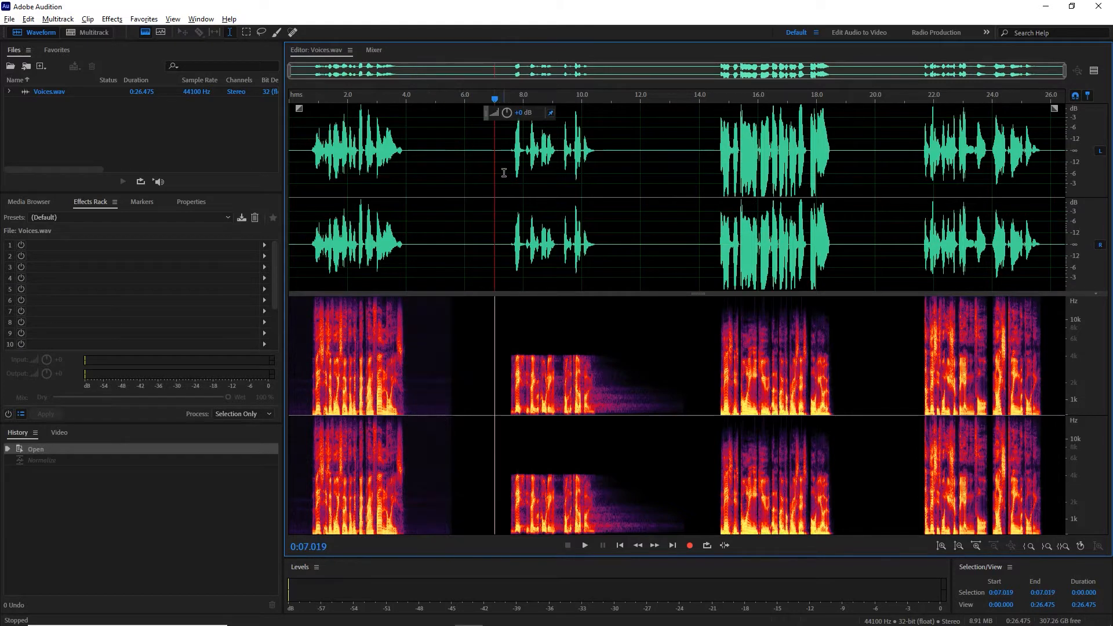
pyautogui.press('space')
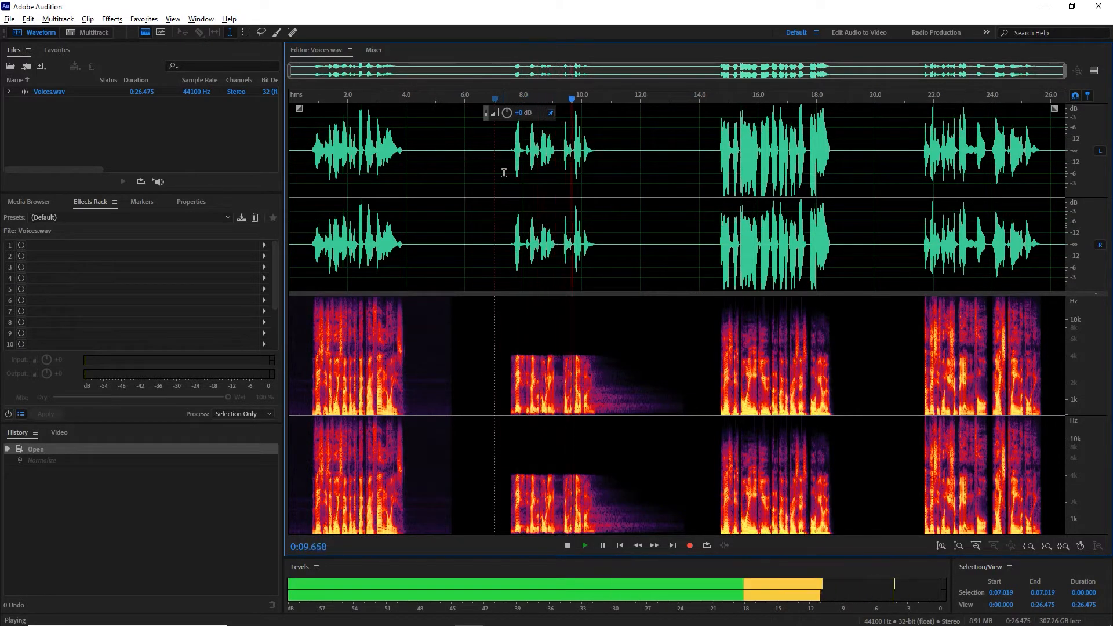
pyautogui.press('space')
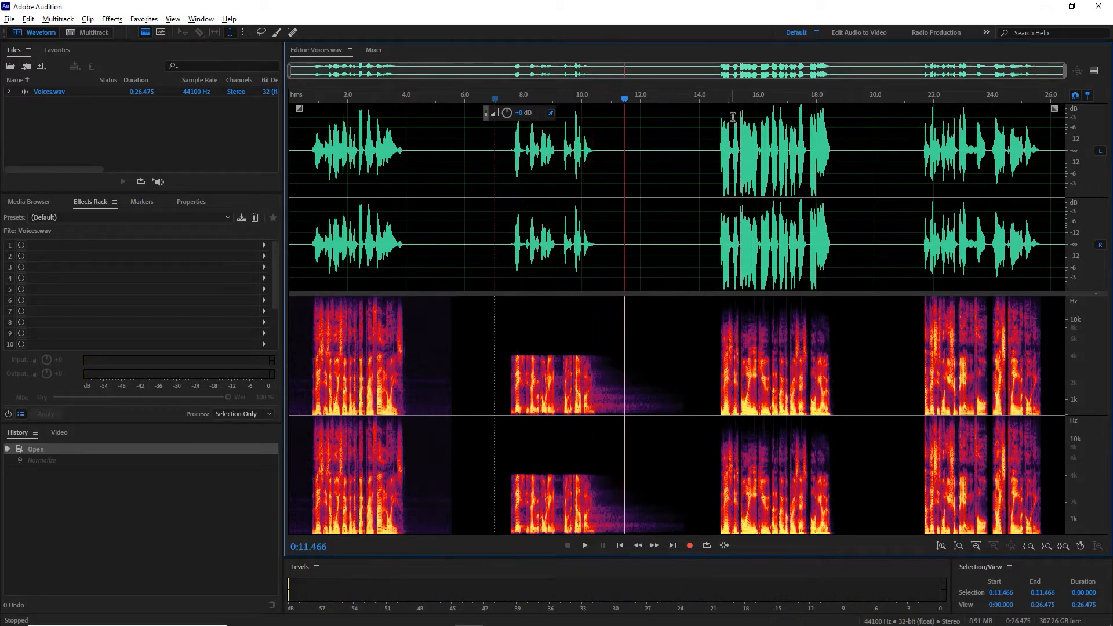
pyautogui.click(710, 100)
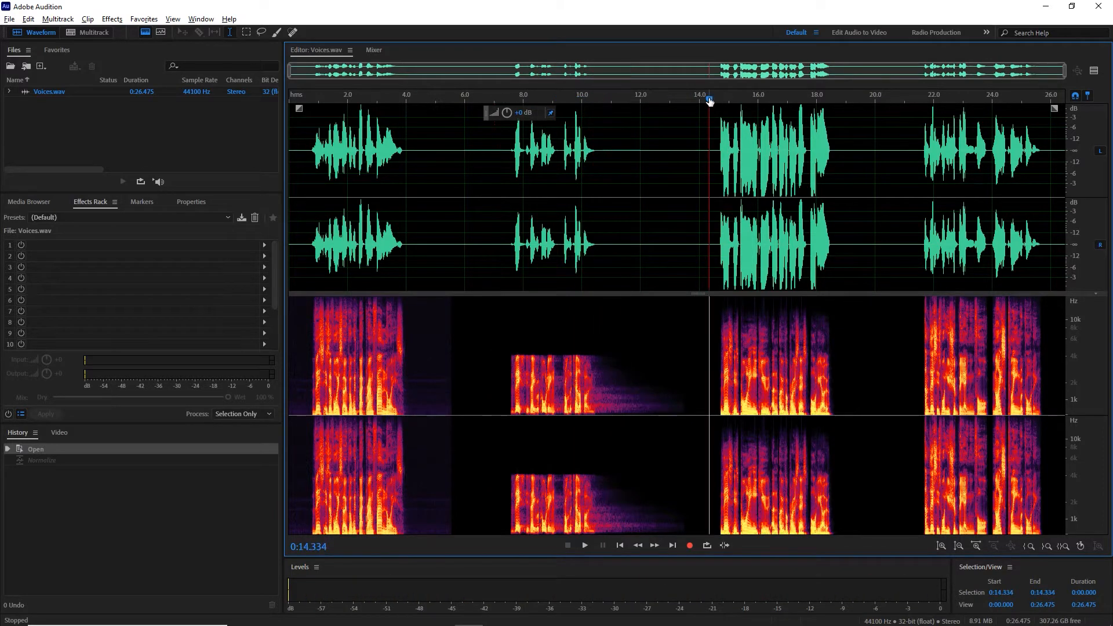
pyautogui.press('space')
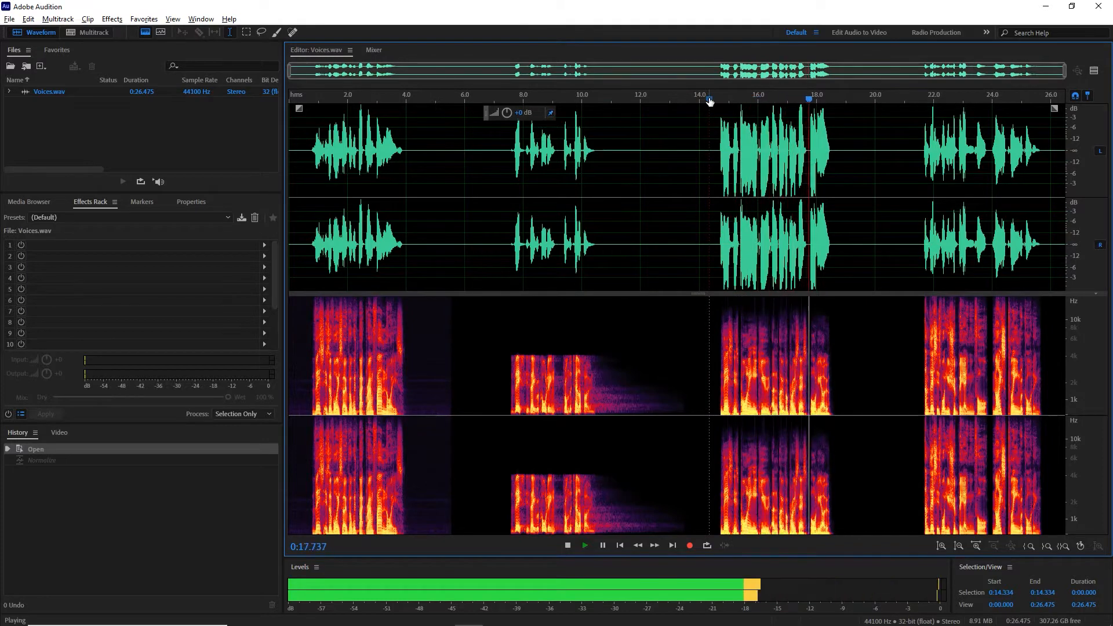
pyautogui.press('space')
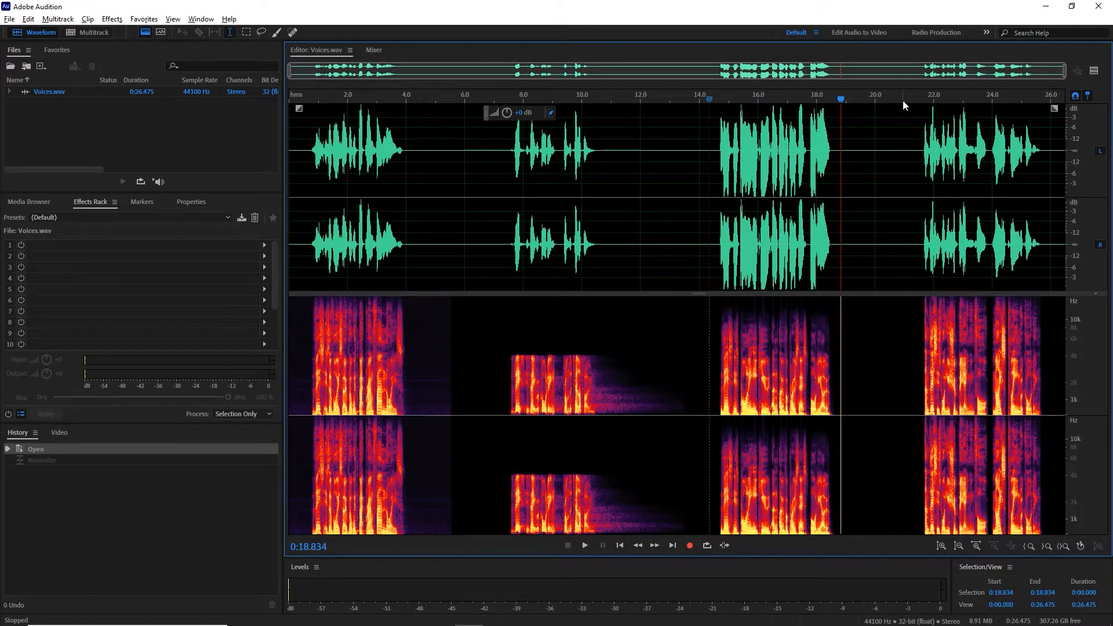
pyautogui.click(905, 101)
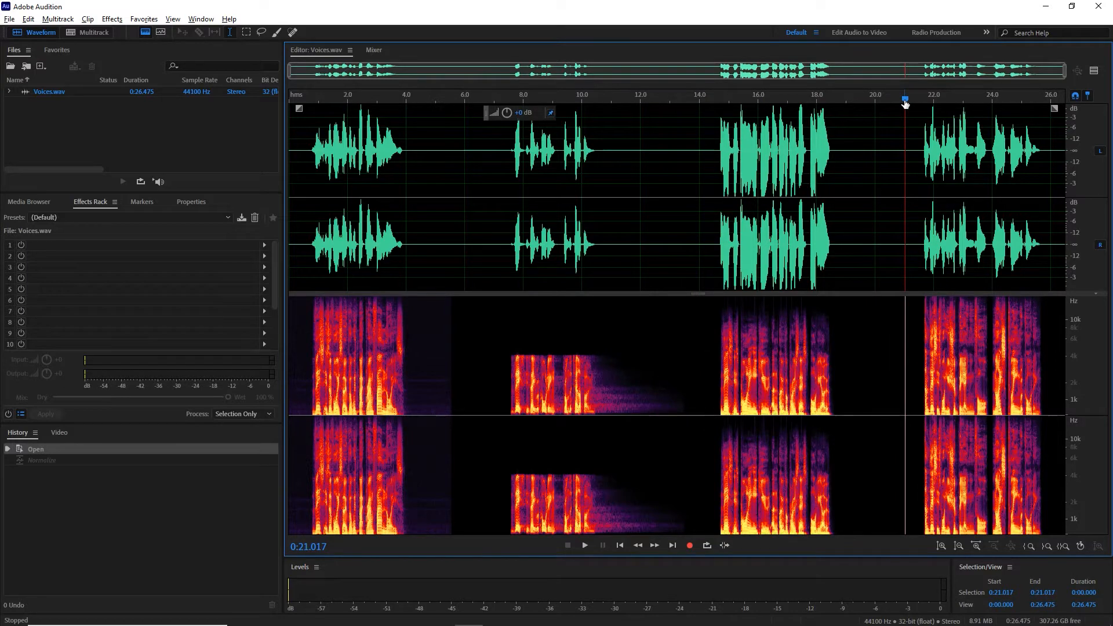
pyautogui.press('space')
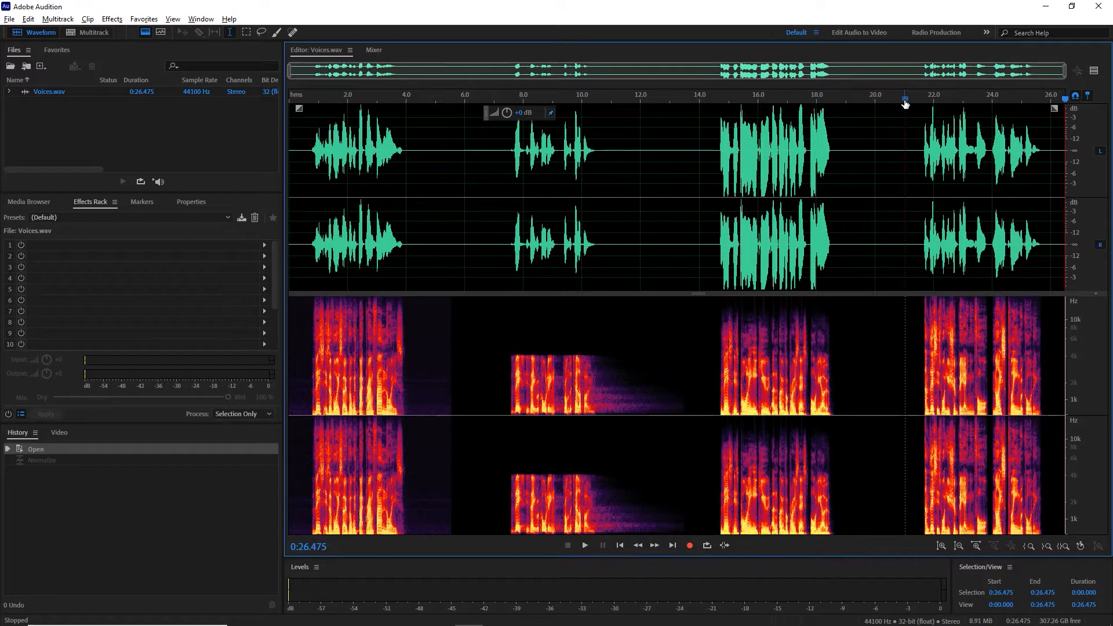
# Step: Create a new multitrack session named Voices with the default 44100 Hz, 32 (float), Stereo settings
pyautogui.click(163, 139)
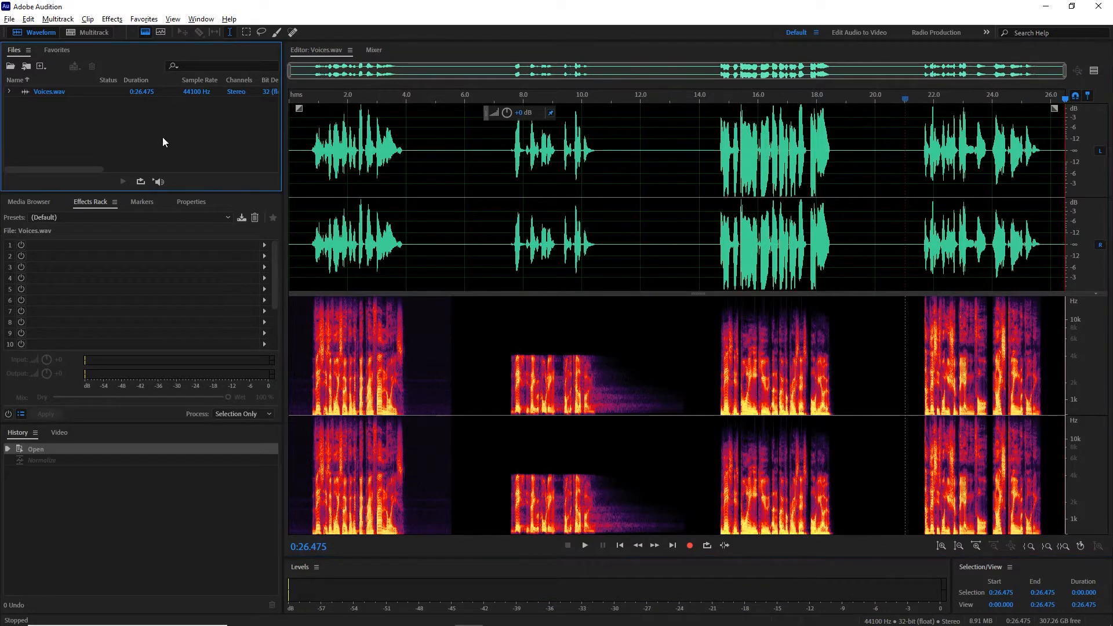
pyautogui.click(88, 30)
pyautogui.press('BackSpace')
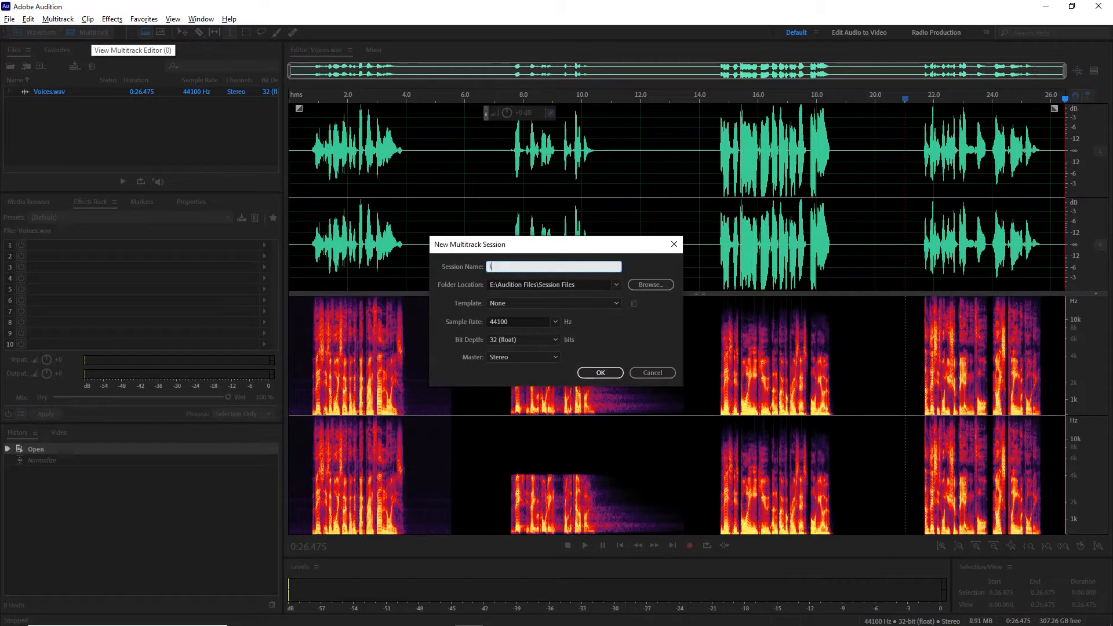
pyautogui.write('Voices')
pyautogui.press('Return')
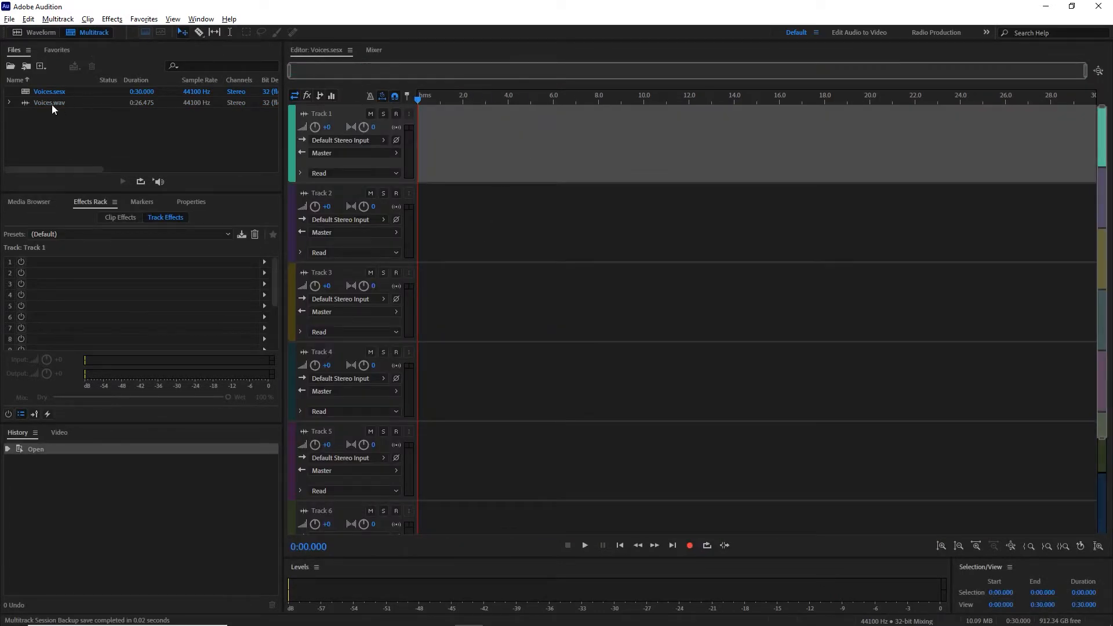
pyautogui.moveTo(51, 103); pyautogui.dragTo(394, 145)
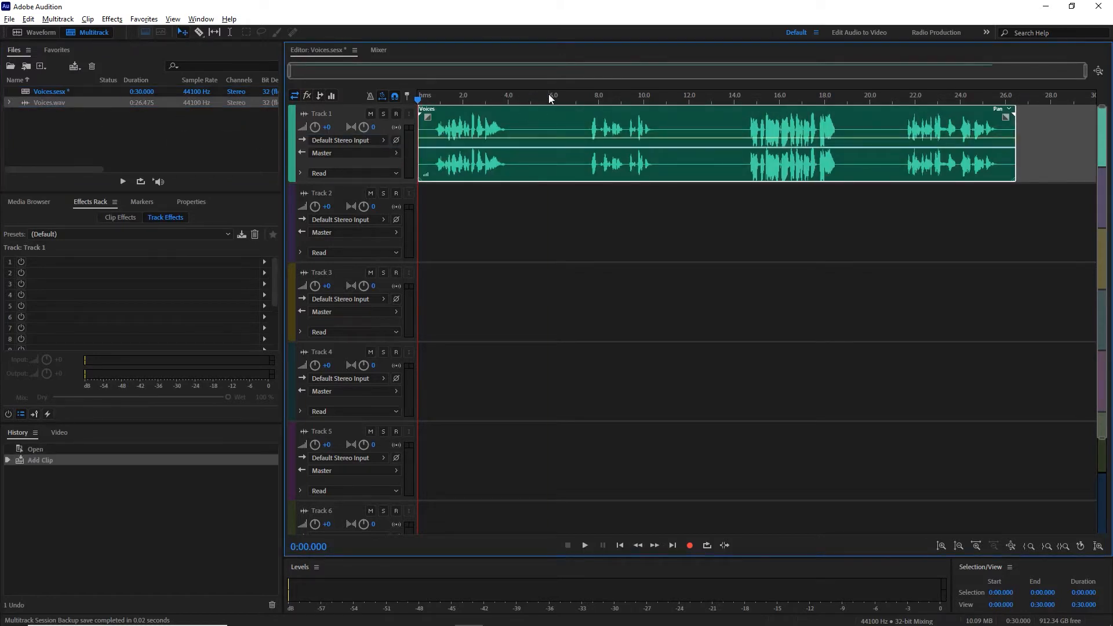
pyautogui.click(549, 98)
pyautogui.hotkey('ctrl', 'k')
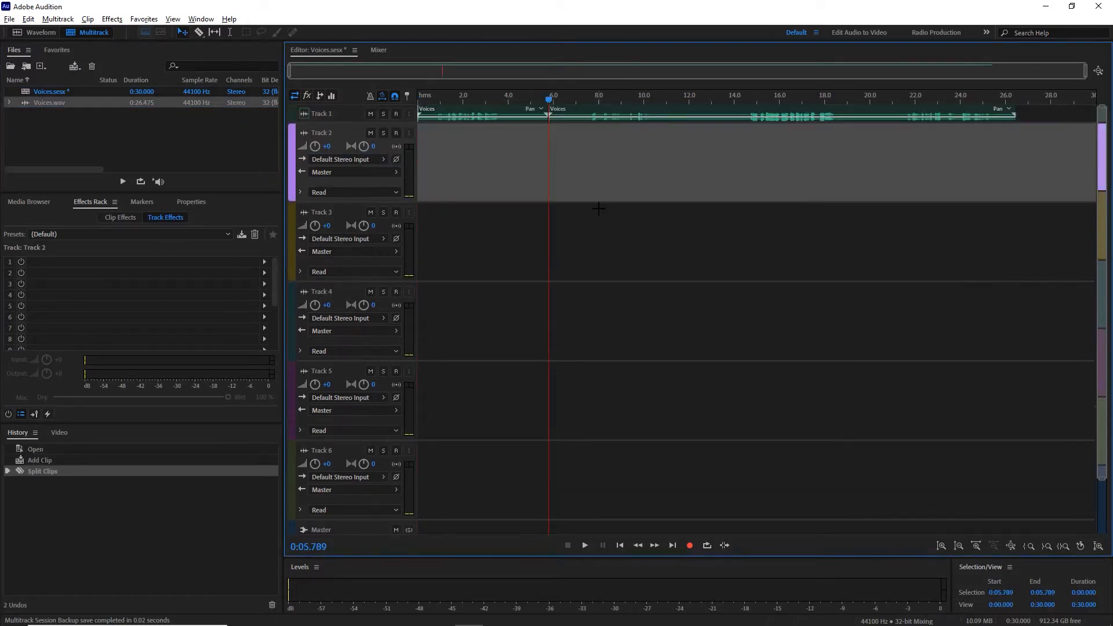
pyautogui.hotkey('ctrl', 'z')
pyautogui.hotkey('ctrl', 'z')
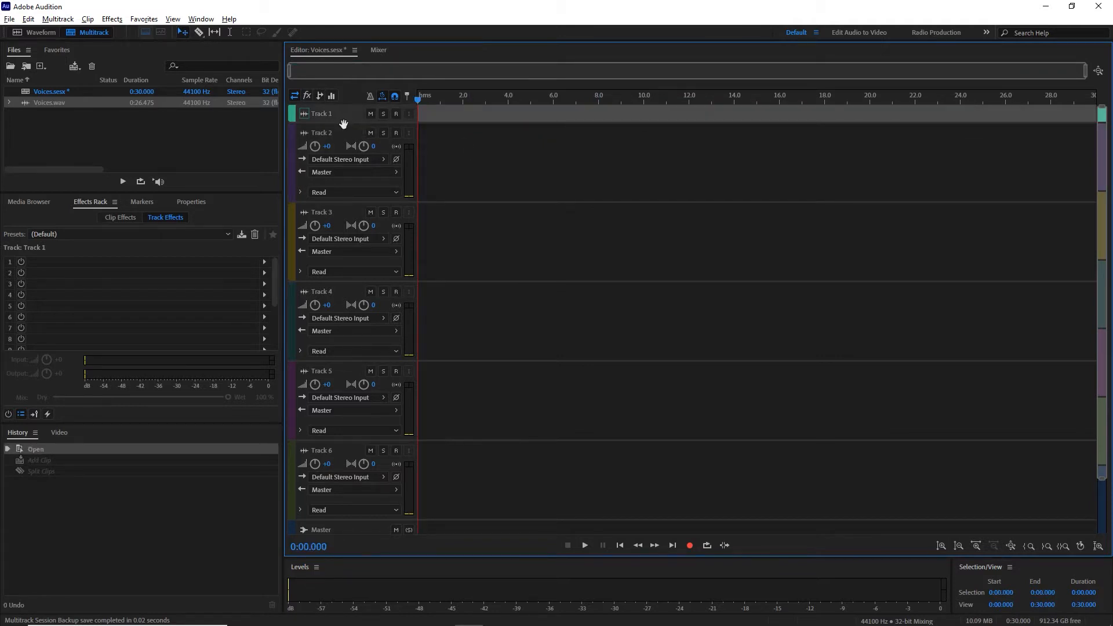
# Step: Enlarge Track 1, place Voices.wav at its start, and split it at about 5.76 s, moving the remainder to Track 2
pyautogui.moveTo(345, 123); pyautogui.dragTo(355, 192)
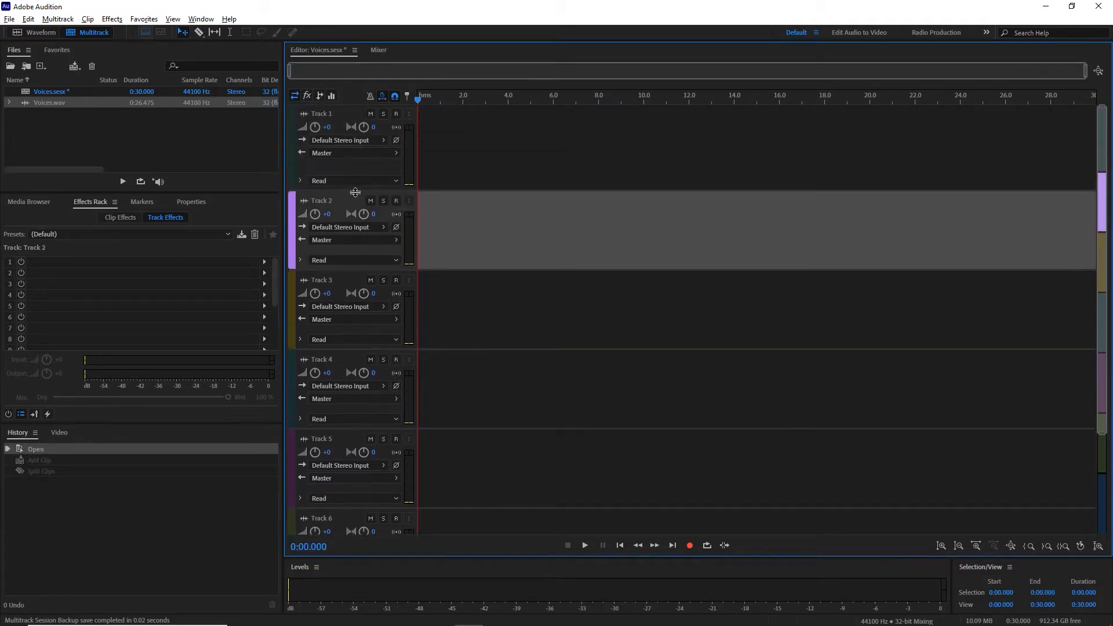
pyautogui.moveTo(57, 106); pyautogui.dragTo(406, 139)
pyautogui.click(548, 116)
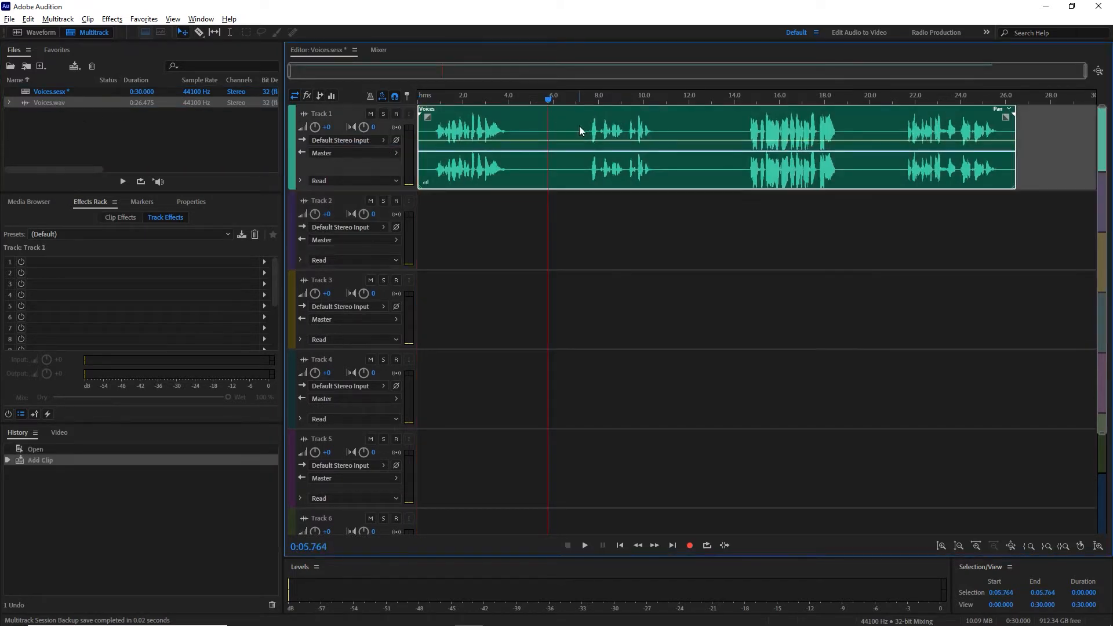
pyautogui.hotkey('ctrl', 'k')
pyautogui.moveTo(580, 127); pyautogui.dragTo(582, 221)
# Step: Split the Track 2 clip at about 11.84 s and move its second part straight down to Track 3
pyautogui.click(685, 110)
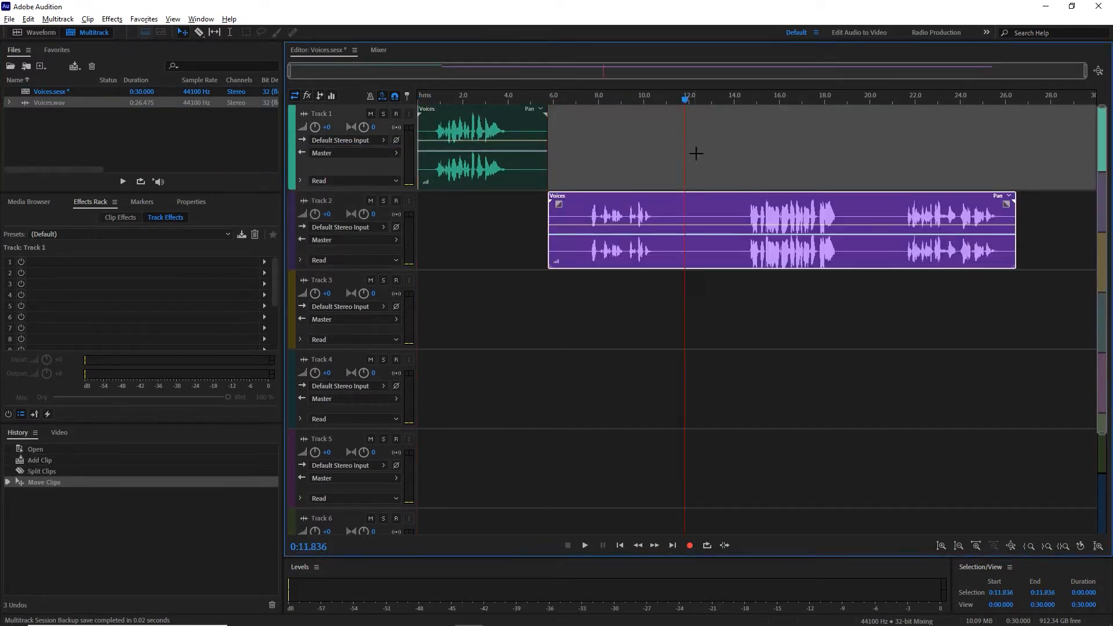
pyautogui.click(705, 200)
pyautogui.hotkey('ctrl', 'k')
pyautogui.click(704, 200)
pyautogui.moveTo(705, 277); pyautogui.dragTo(705, 280)
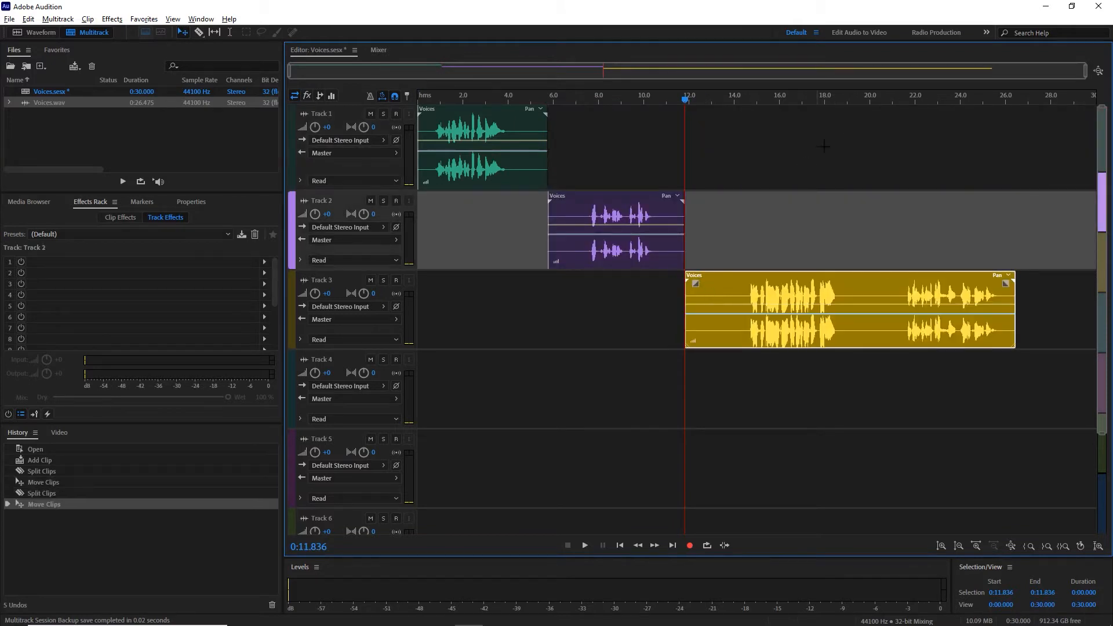
# Step: Split the Track 3 clip at about 19.93 s and move the final voice part down to Track 4
pyautogui.click(870, 102)
pyautogui.click(885, 290)
pyautogui.hotkey('ctrl', 'k')
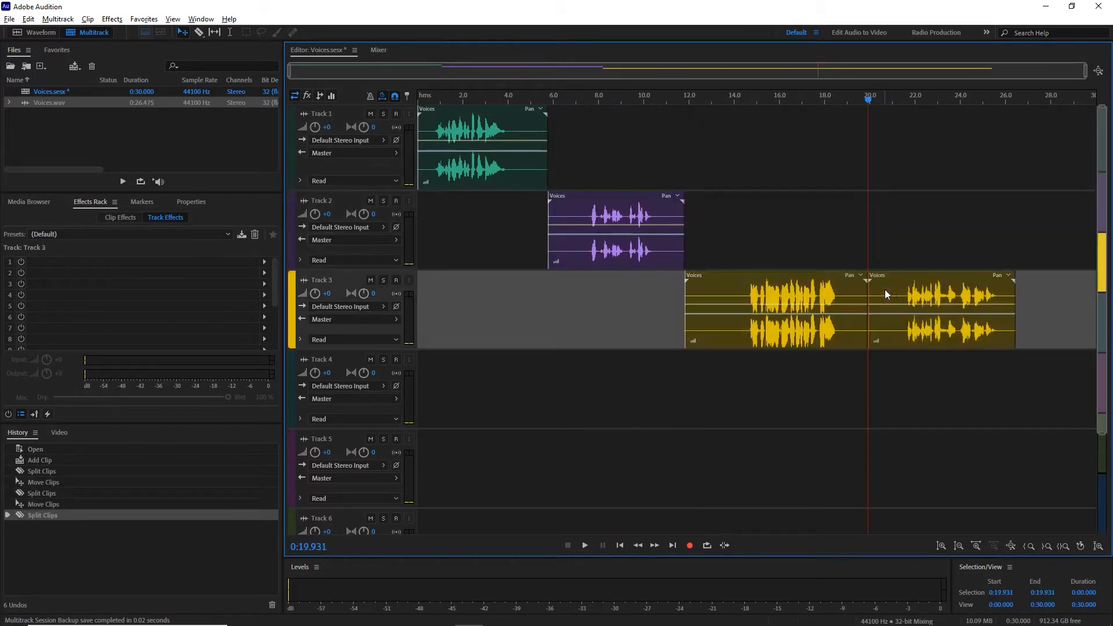
pyautogui.moveTo(884, 290); pyautogui.dragTo(904, 388)
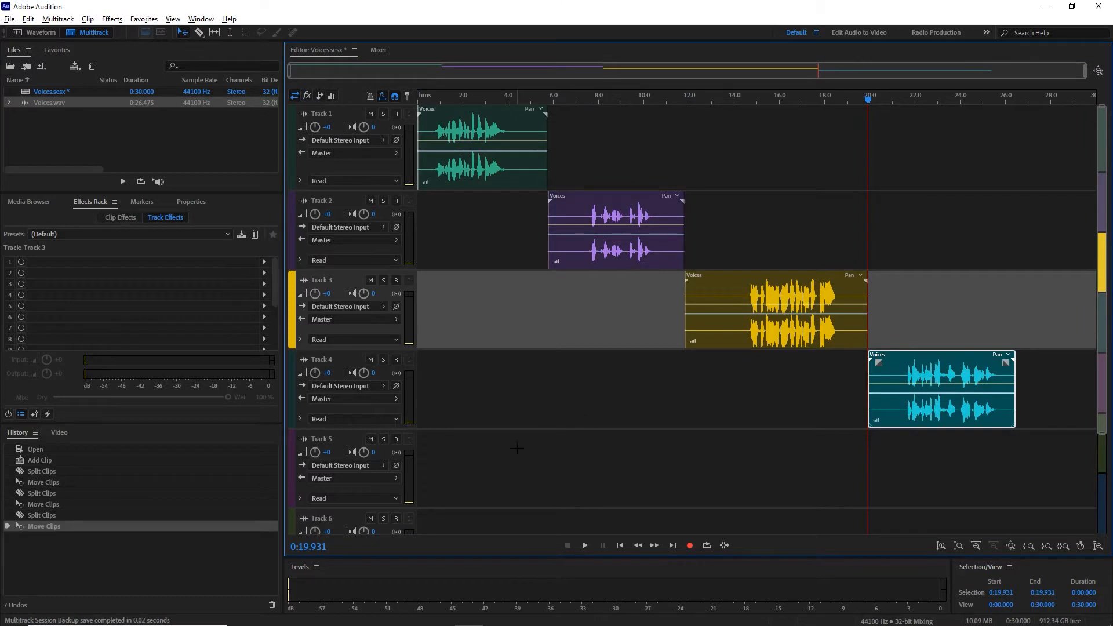
# Step: Apply the Mark effects rack preset to the Master track
pyautogui.click(515, 448)
pyautogui.scroll(-3, 512, 451)
pyautogui.click(348, 475)
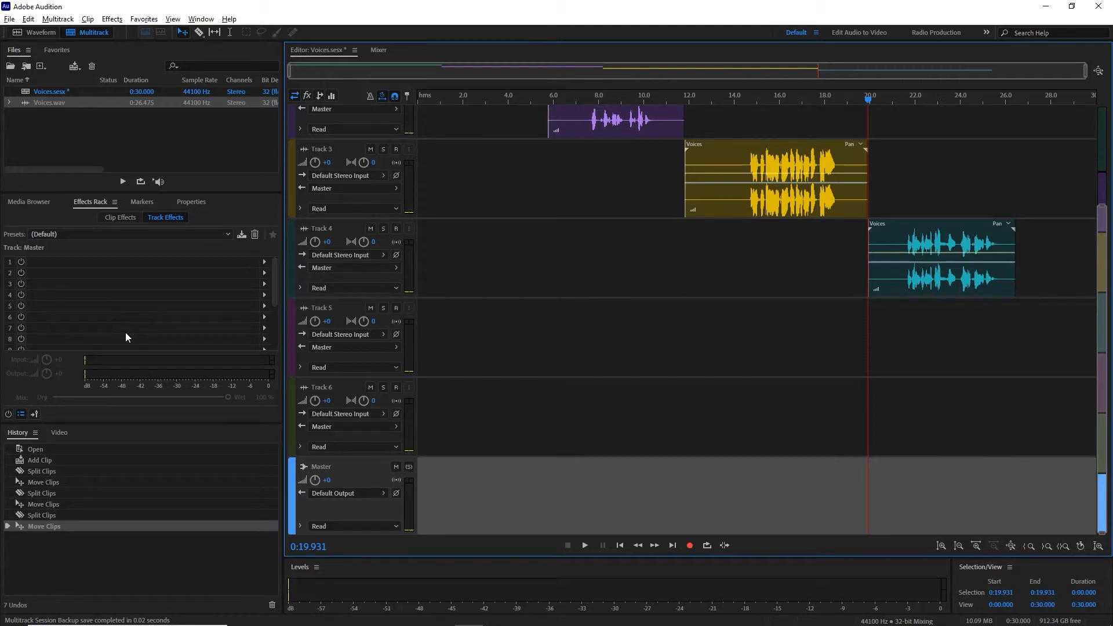
pyautogui.click(135, 236)
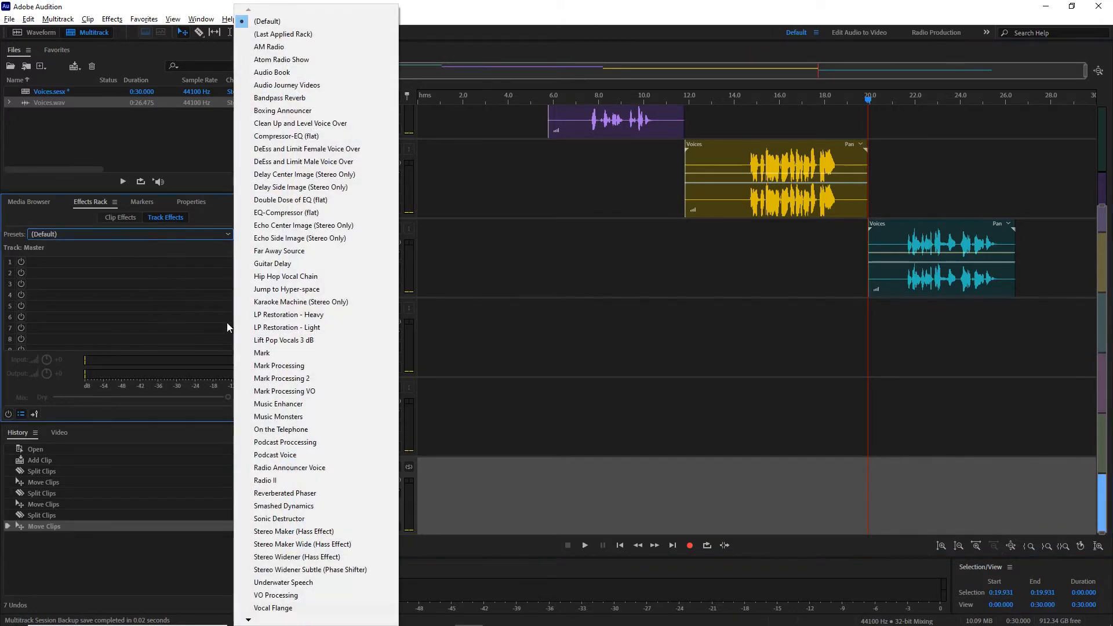
pyautogui.click(281, 353)
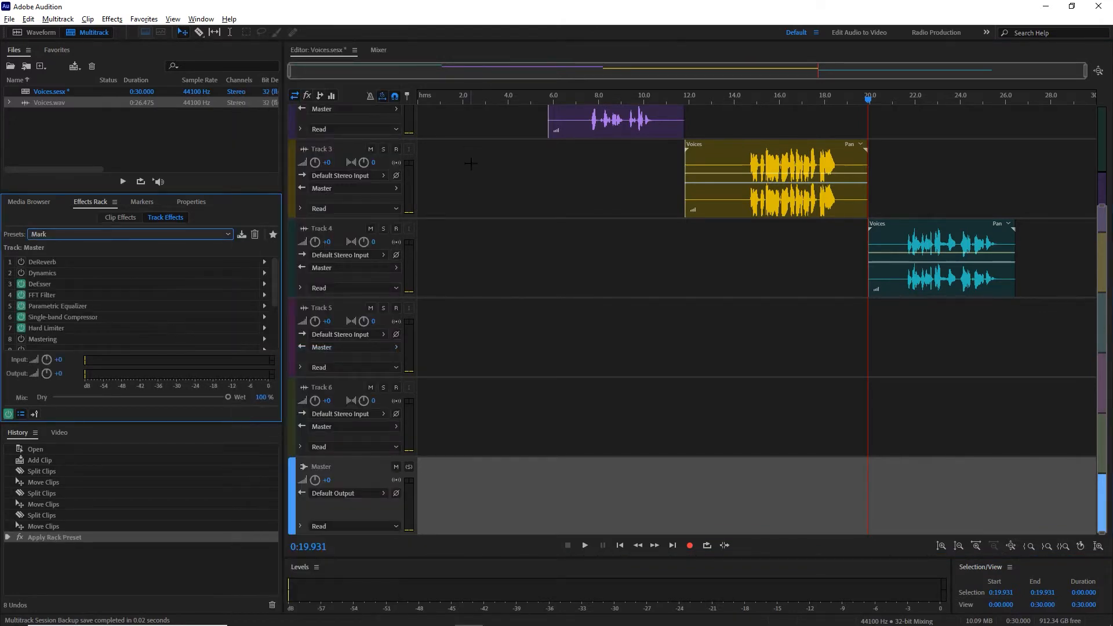
# Step: Play the Track 4 voice through the master effects and set the Parametric Equalizer's band 5 to about -3.3 dB at 9560 Hz
pyautogui.click(901, 101)
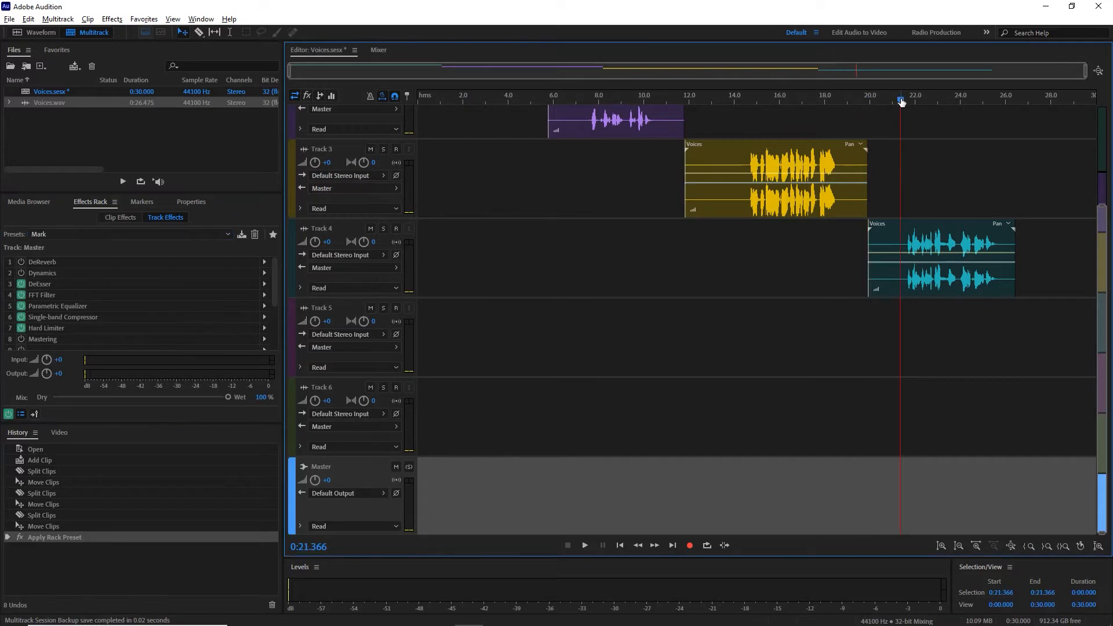
pyautogui.press('space')
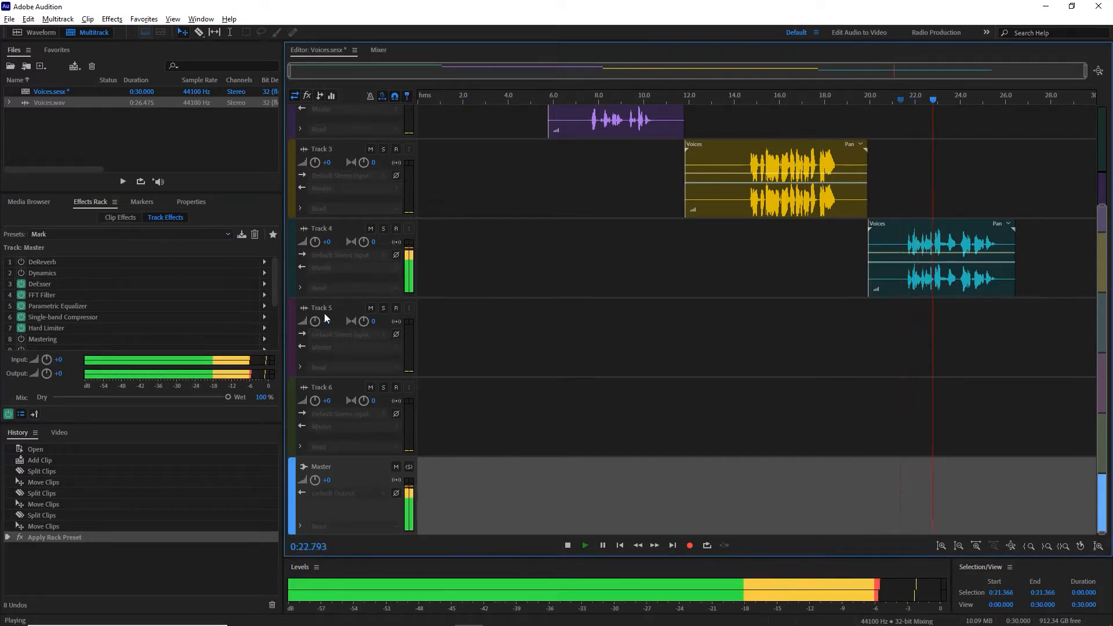
pyautogui.click(53, 308)
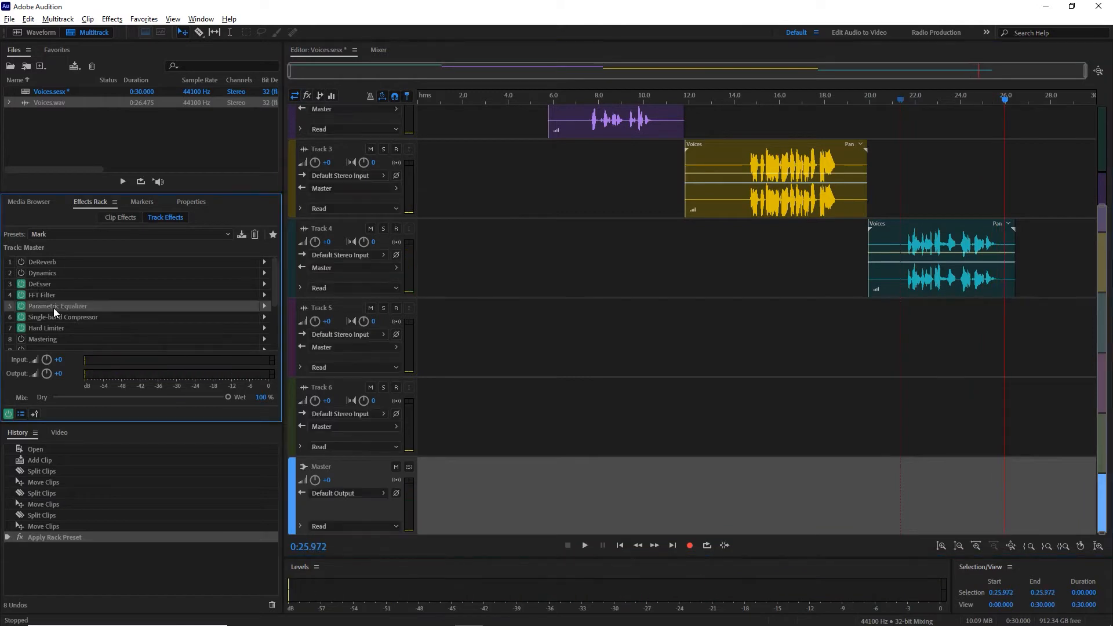
pyautogui.doubleClick(57, 305)
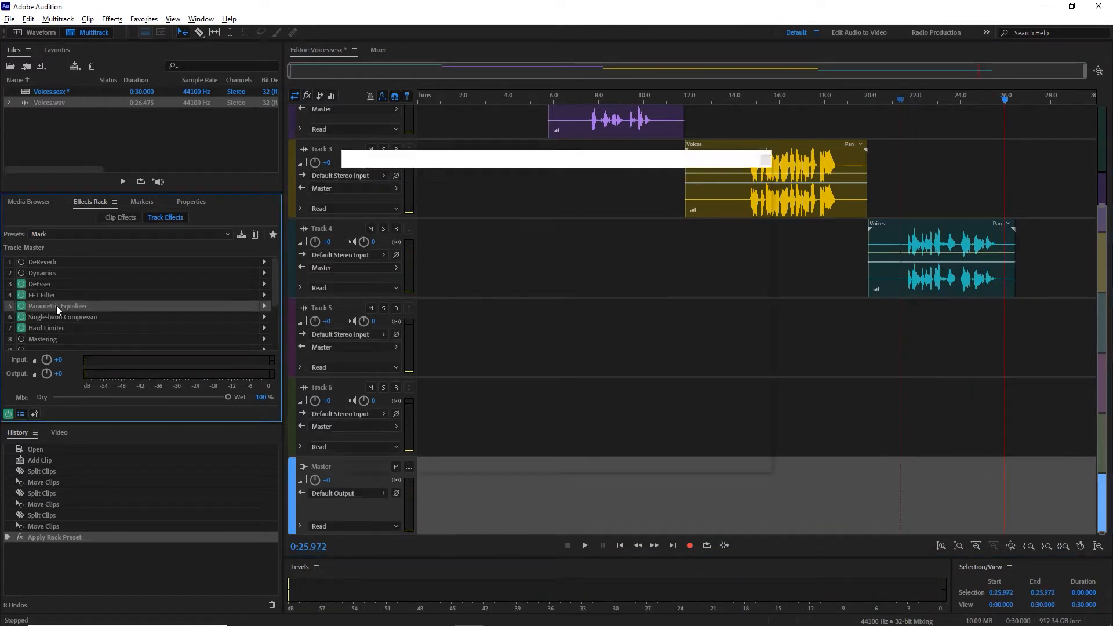
pyautogui.moveTo(689, 255); pyautogui.dragTo(690, 275)
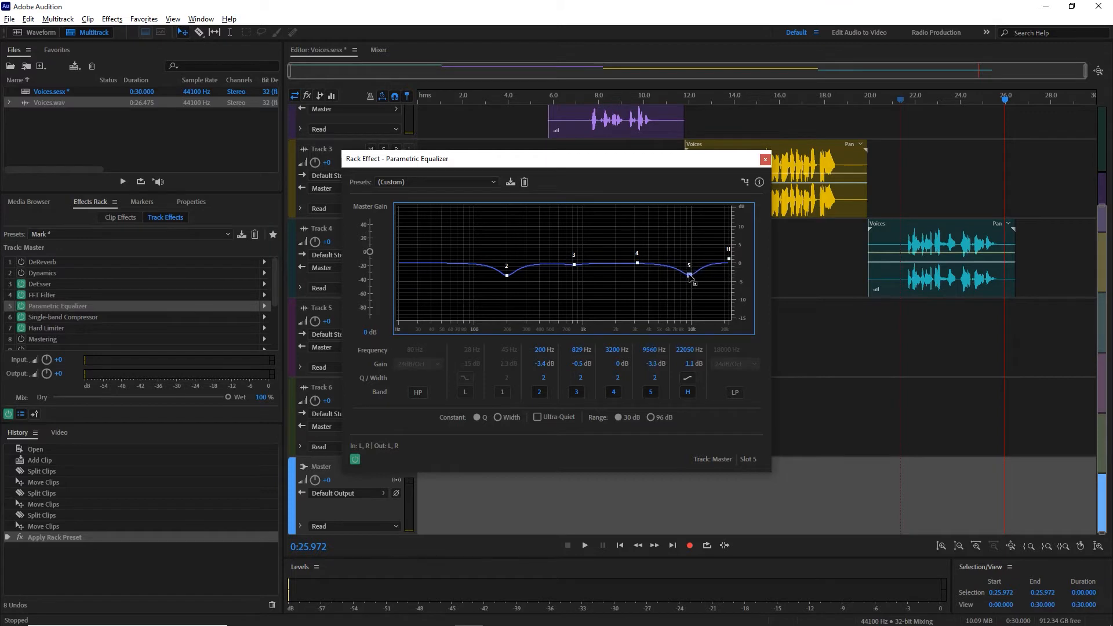
# Step: Listen to the Track 4 voice from about 21.1 s with the adjusted equalizer, and close the Parametric Equalizer
pyautogui.click(896, 102)
pyautogui.press('space')
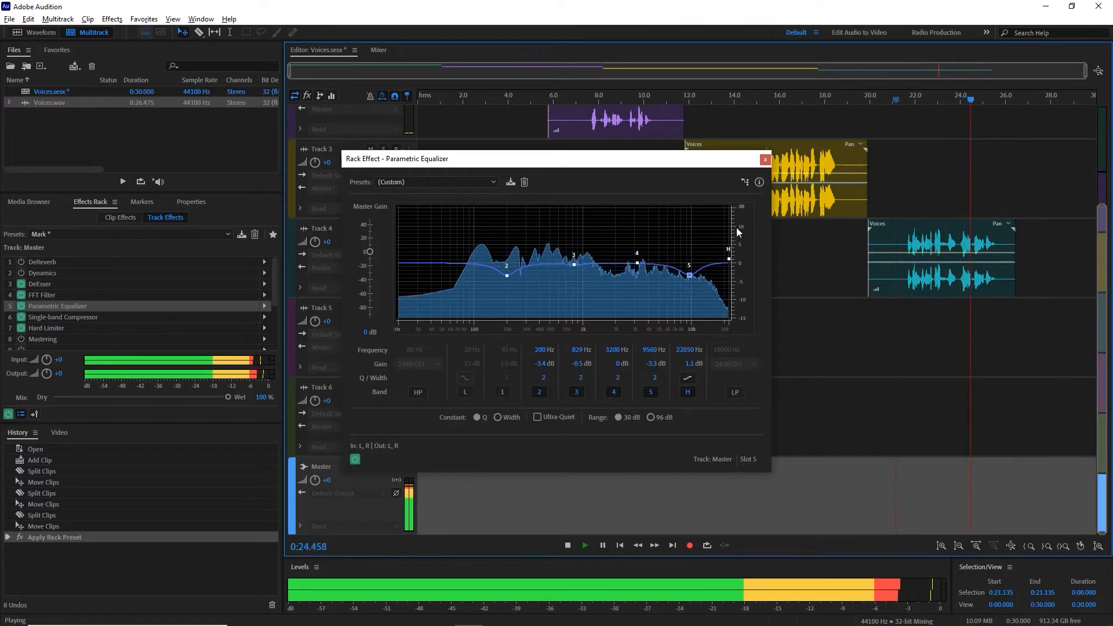
pyautogui.click(765, 159)
# Step: Return the playhead to the session start and select the first voice clip on Track 1
pyautogui.click(429, 101)
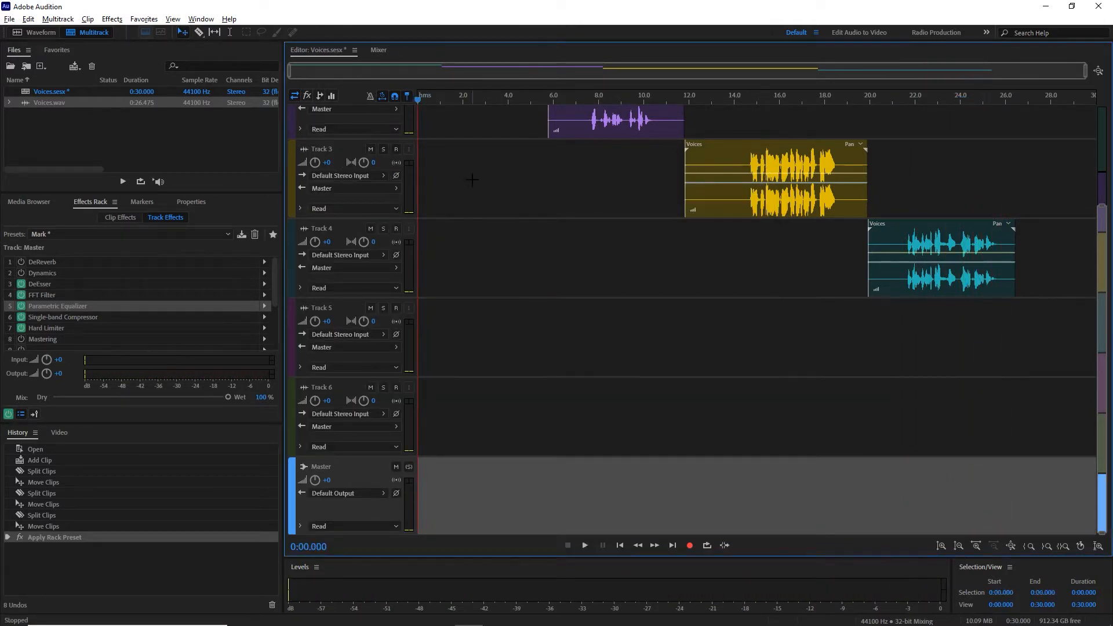
pyautogui.scroll(3, 471, 180)
pyautogui.click(458, 136)
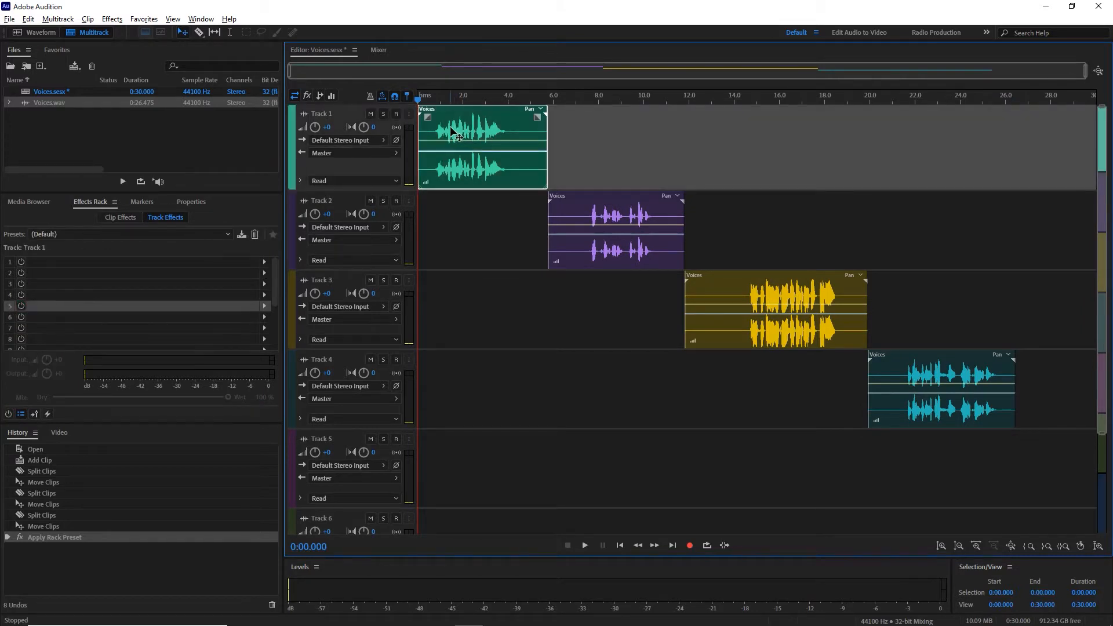
# Step: Scan the amplitude statistics of the quiet gap from about 4.29 to 5.28 s in the Voices.wav waveform
pyautogui.doubleClick(47, 103)
pyautogui.moveTo(415, 200); pyautogui.dragTo(443, 201)
pyautogui.click(201, 20)
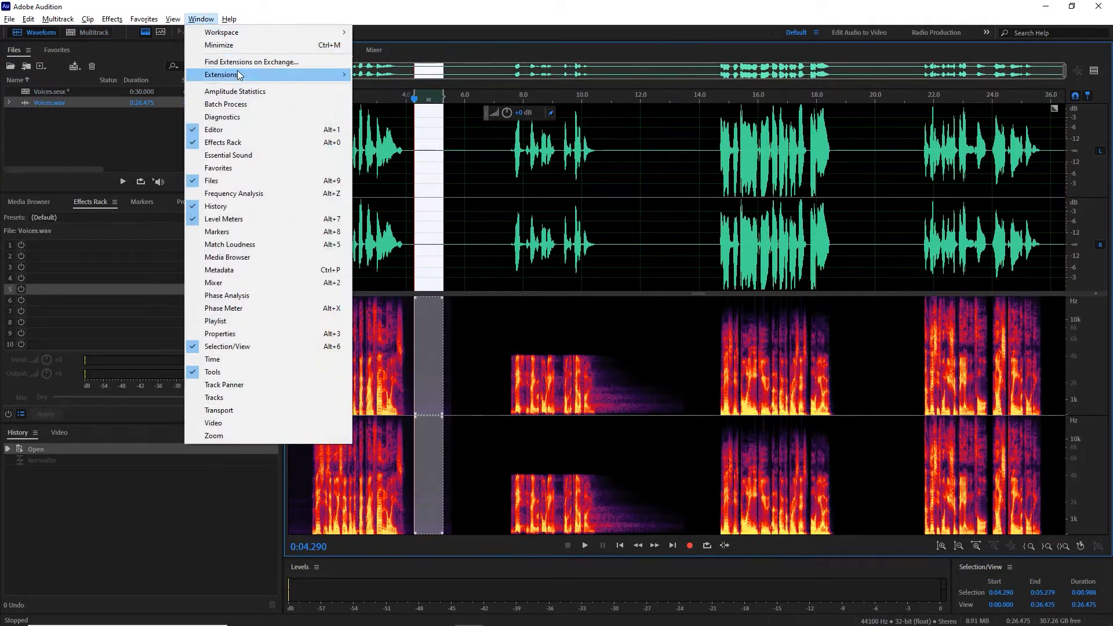
pyautogui.click(237, 91)
pyautogui.click(39, 181)
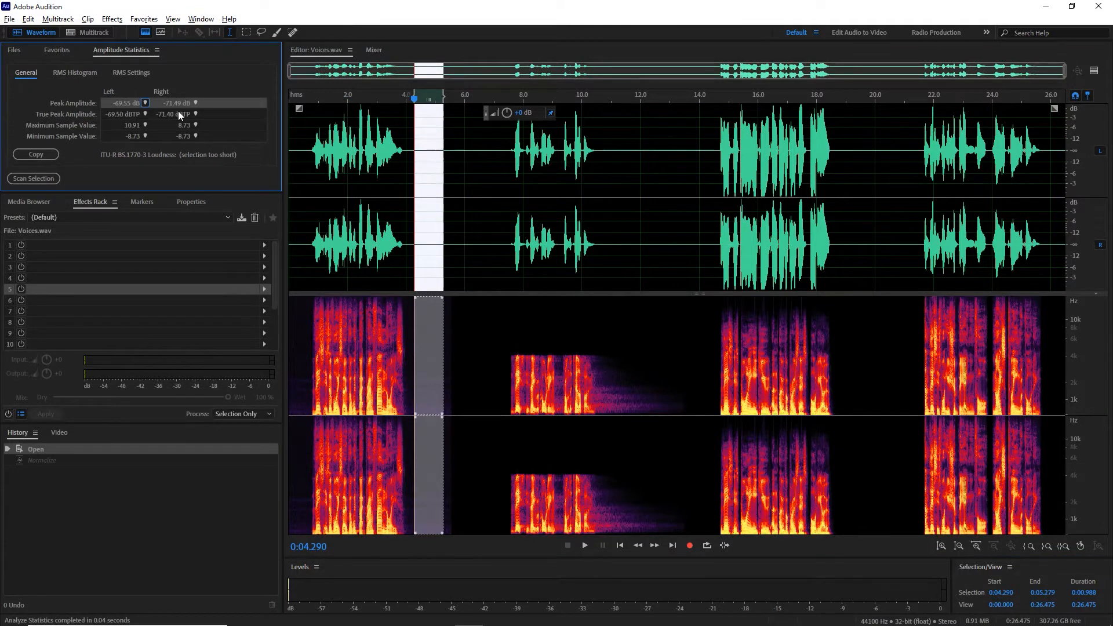
# Step: Return to the multitrack session and add a Dynamics effect to the first effect slot of Track 1
pyautogui.click(19, 54)
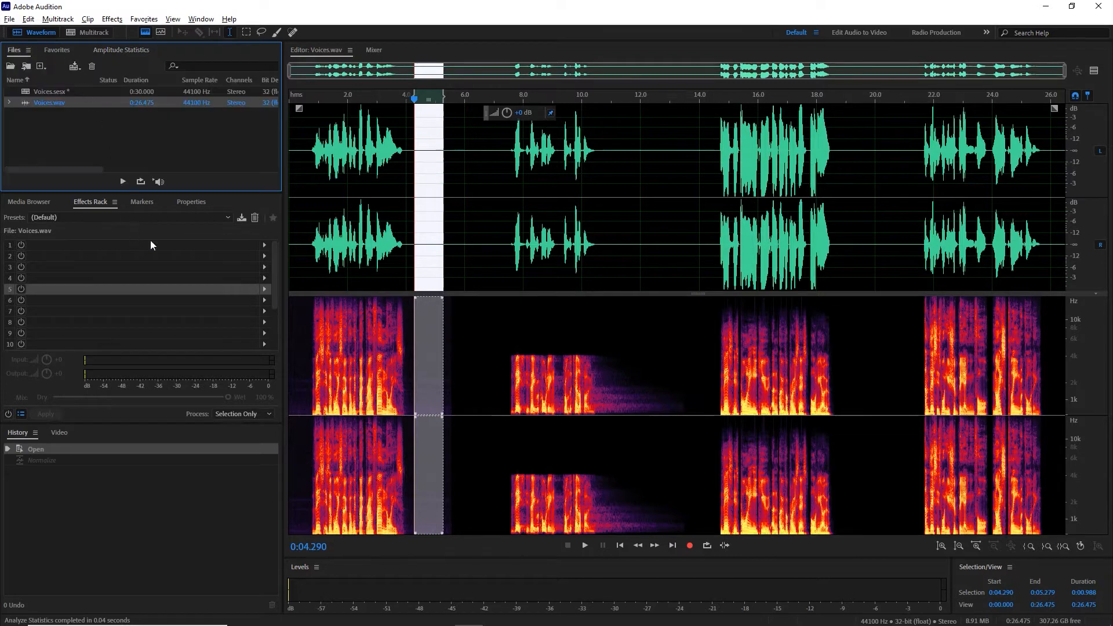
pyautogui.click(86, 33)
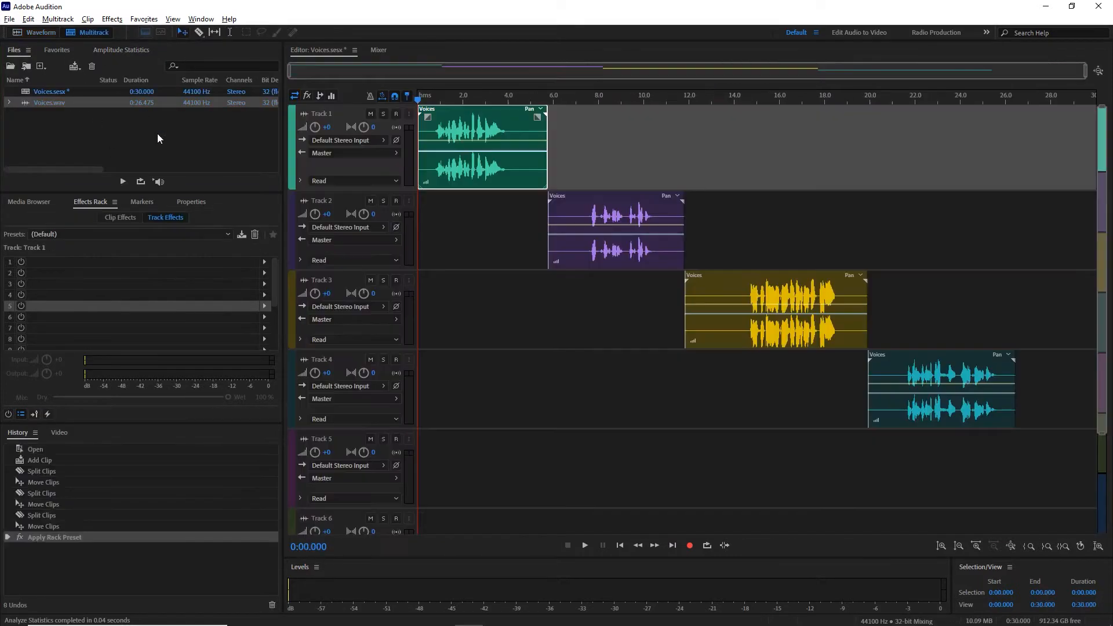
pyautogui.click(264, 261)
pyautogui.moveTo(302, 309)
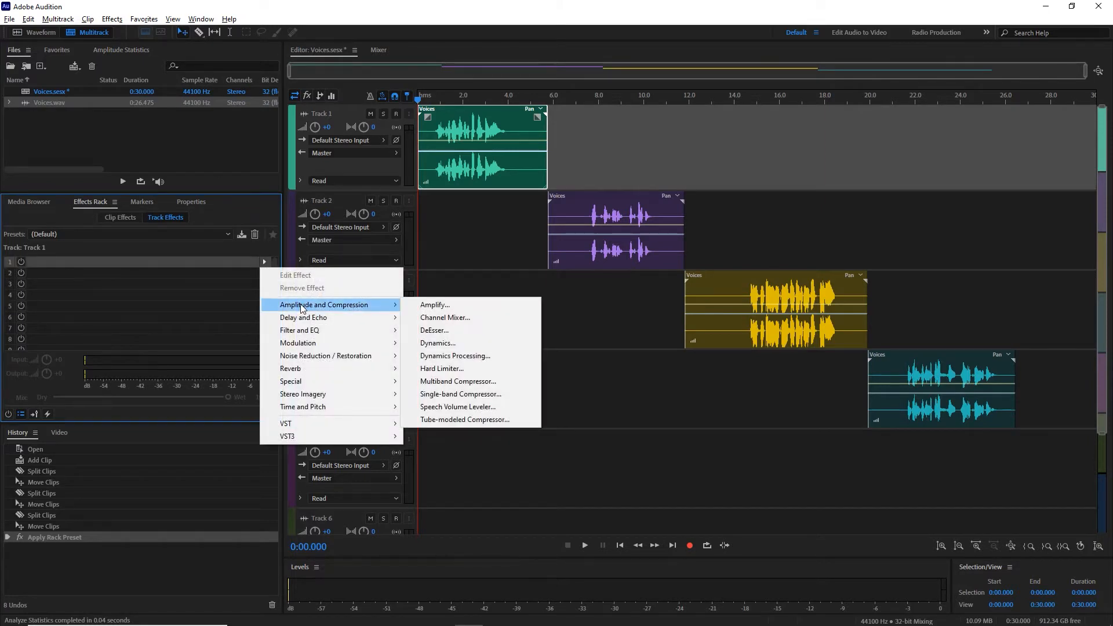
pyautogui.click(439, 343)
# Step: Reset the Dynamics effect to the Default preset, enable AutoGate and set a negative gate threshold
pyautogui.click(510, 188)
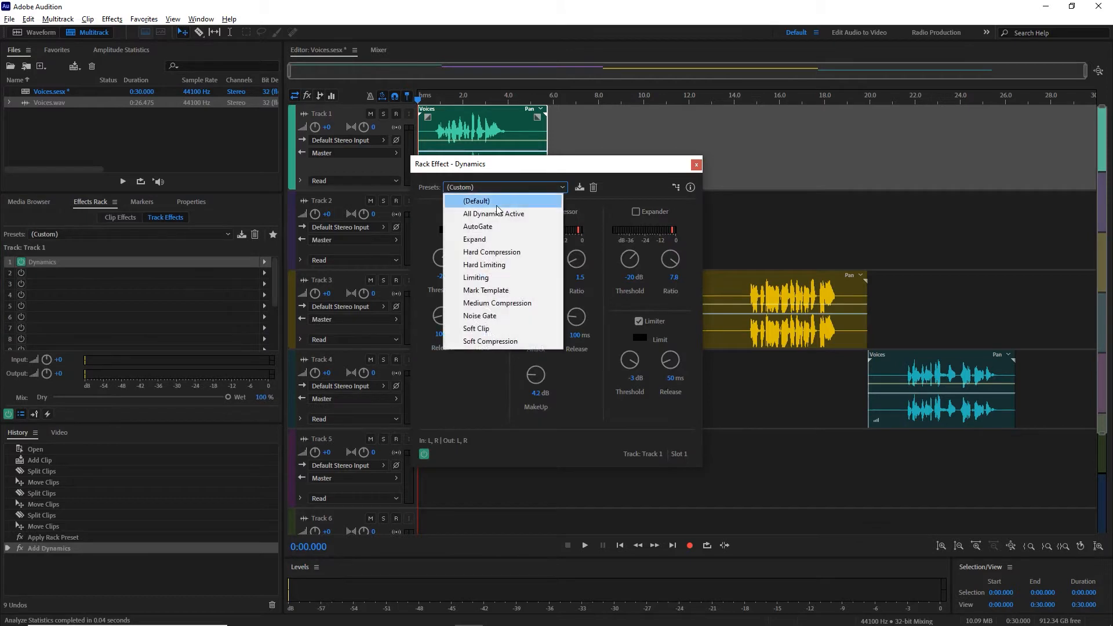
pyautogui.click(510, 209)
pyautogui.click(449, 212)
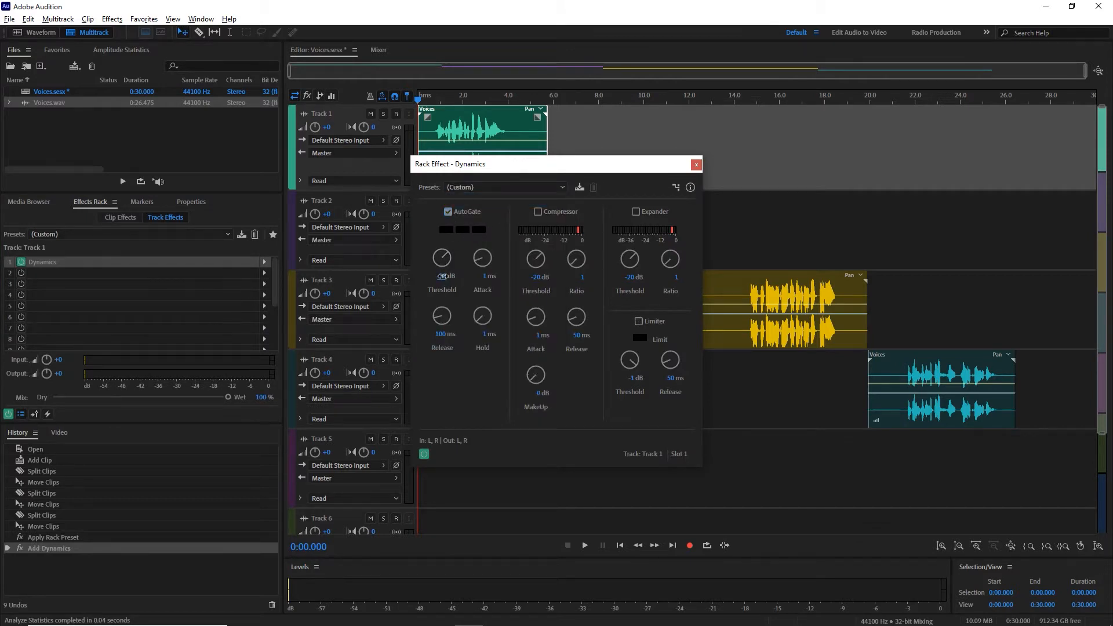
pyautogui.click(441, 276)
pyautogui.write('-60')
pyautogui.press('Return')
# Step: Close the Dynamics settings and play the Track 1 voice from the session start through the gate
pyautogui.click(696, 164)
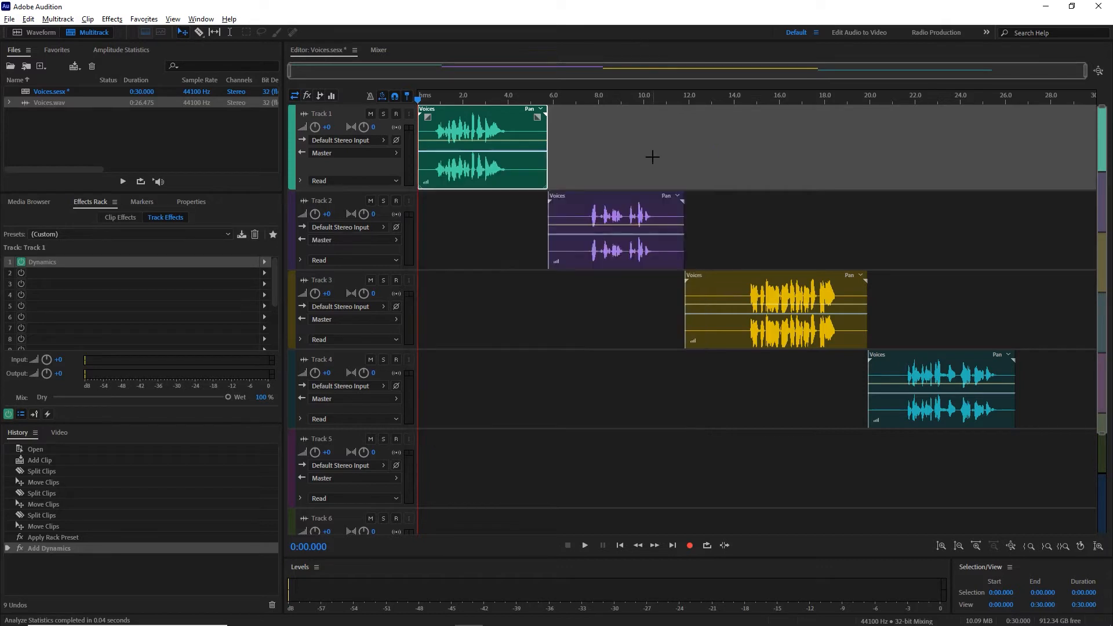
pyautogui.press('space')
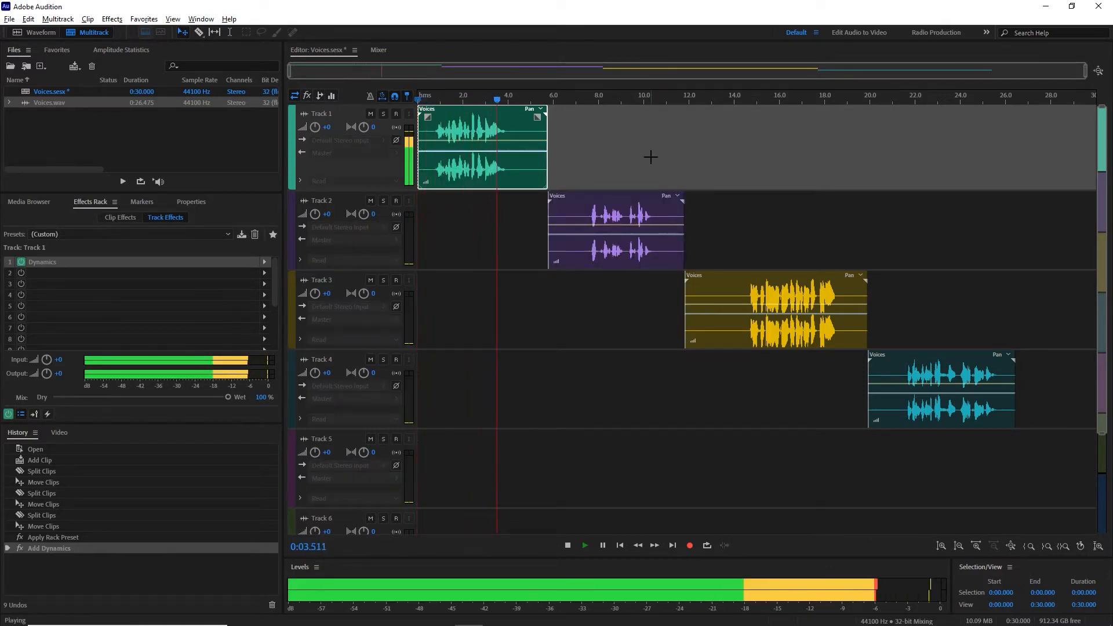
pyautogui.press('space')
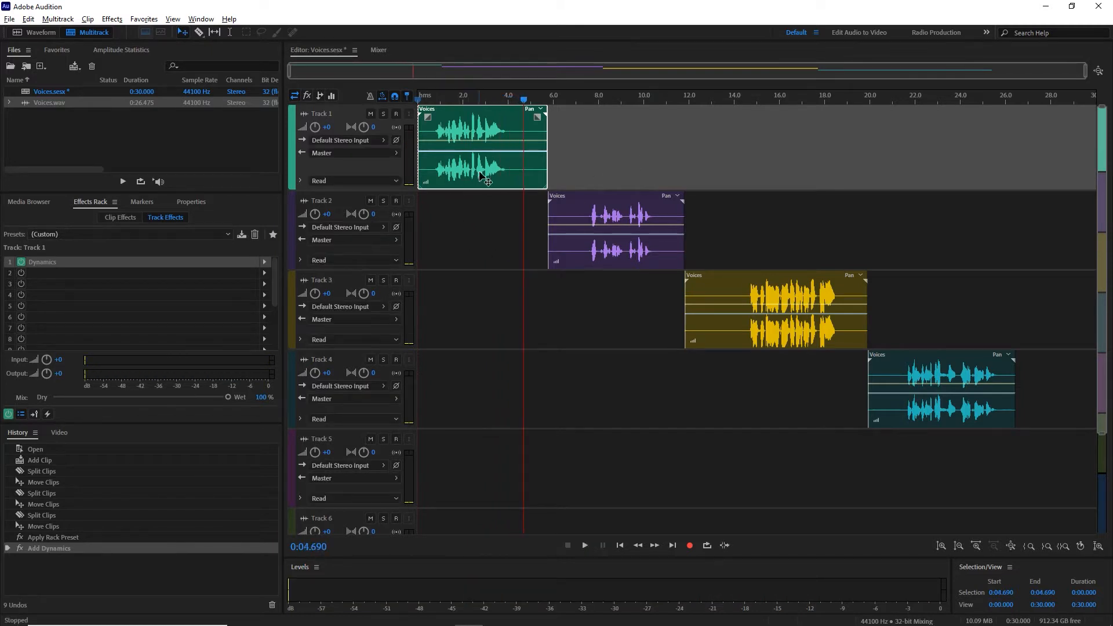
# Step: Select the first 4.69 s of the session and mix down that time selection to a new file
pyautogui.hotkey('shift', 'Home')
pyautogui.rightClick(470, 226)
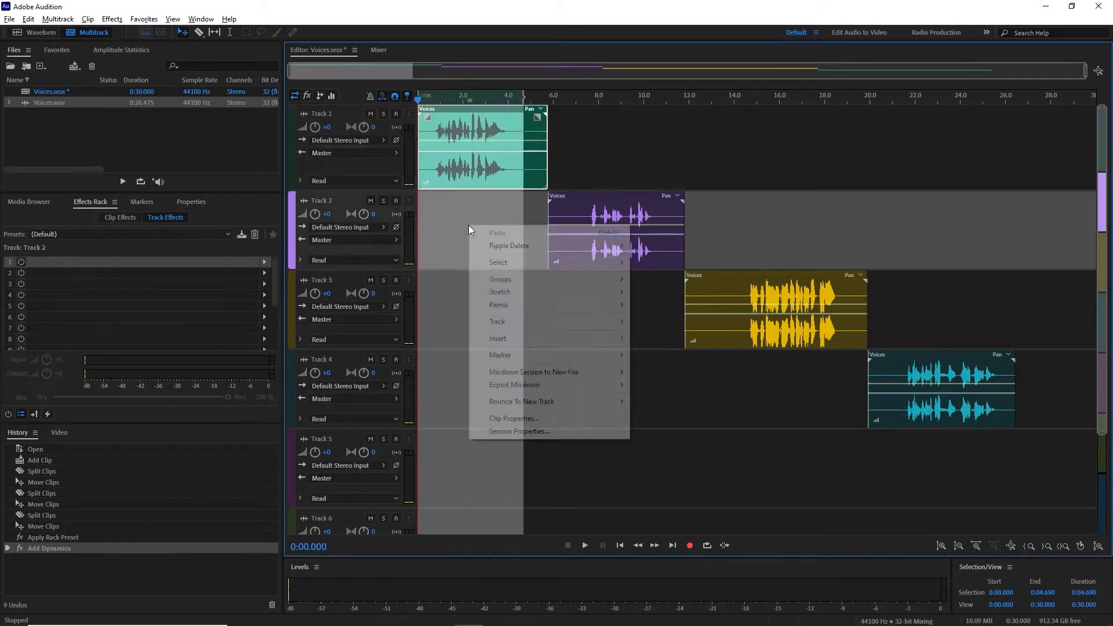
pyautogui.moveTo(542, 376)
pyautogui.click(686, 374)
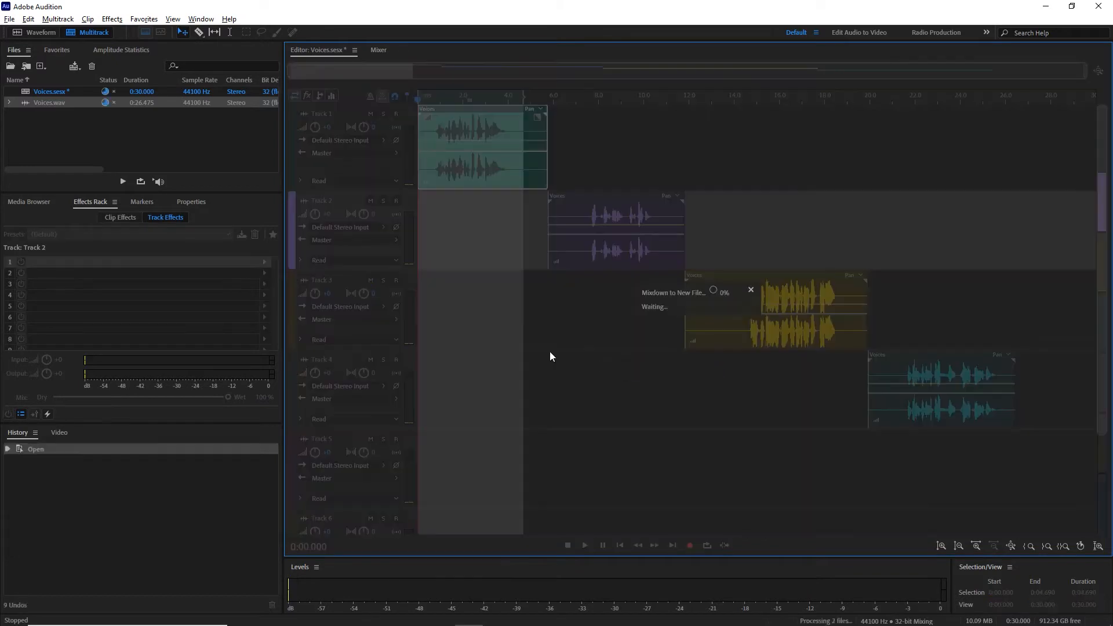
# Step: Compare the quiet opening of the mixdown with the quiet gaps around the first voice in Voices.wav
pyautogui.moveTo(407, 262); pyautogui.dragTo(124, 280)
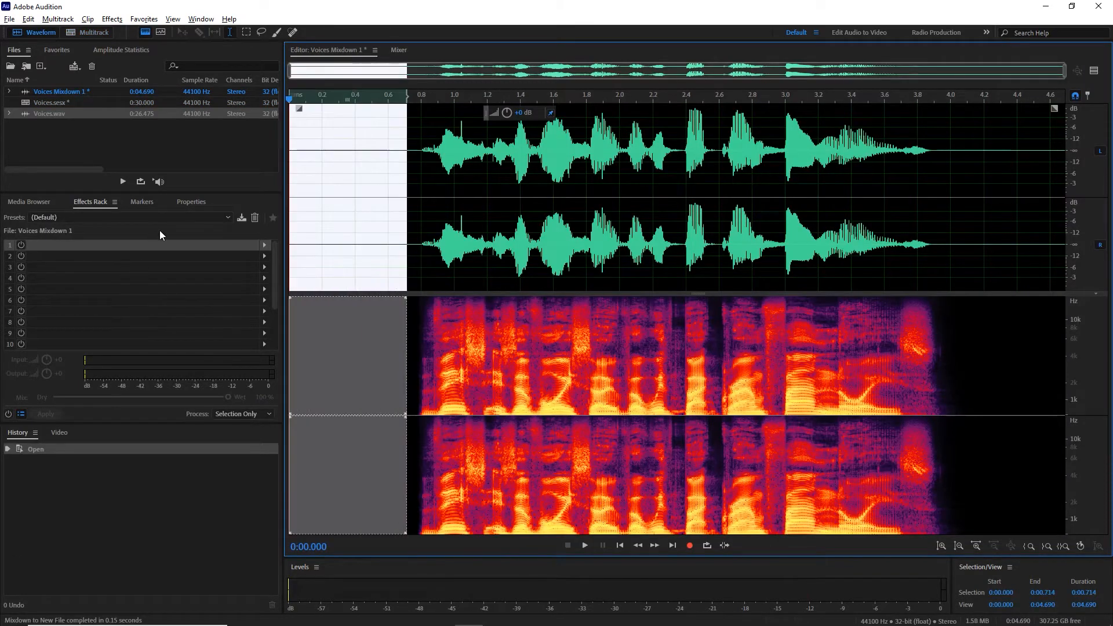
pyautogui.doubleClick(47, 113)
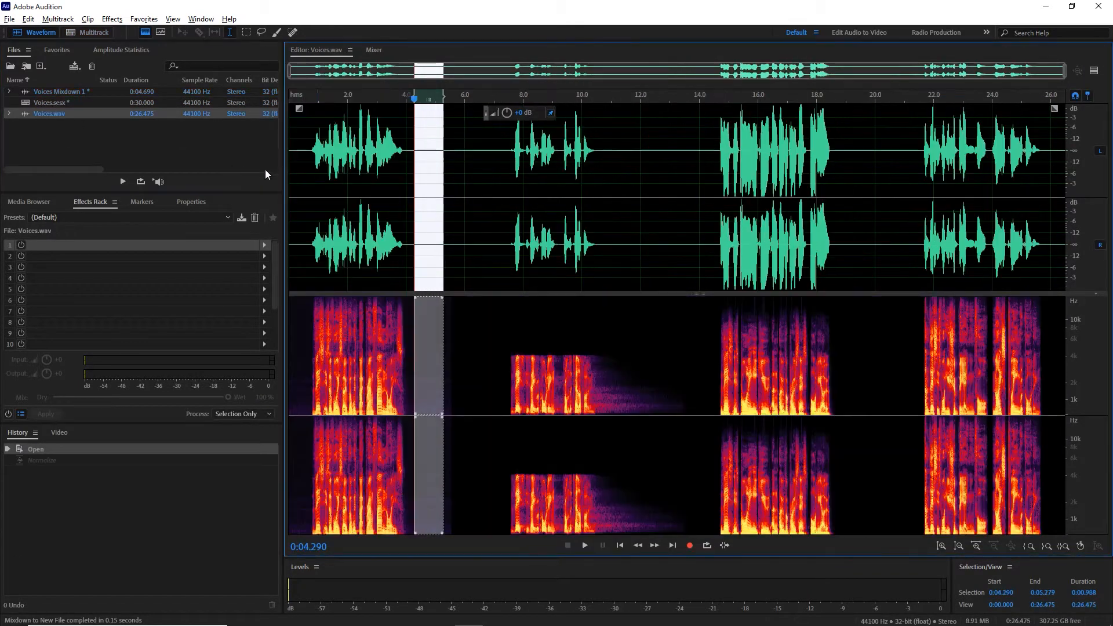
pyautogui.moveTo(300, 188); pyautogui.dragTo(233, 193)
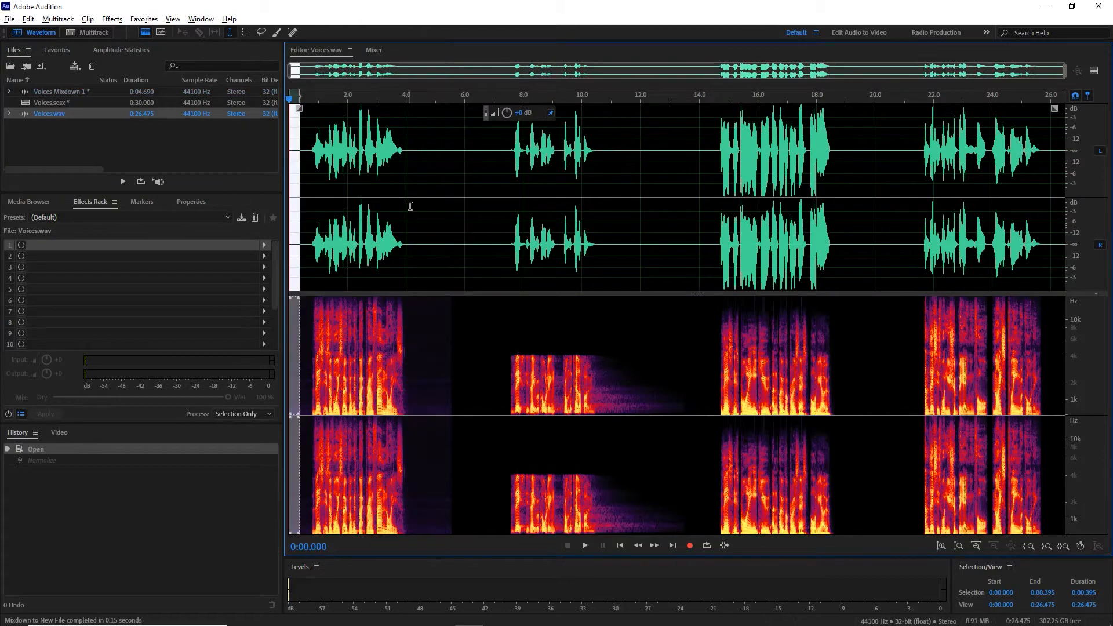
pyautogui.moveTo(411, 206); pyautogui.dragTo(436, 206)
# Step: Return to the multitrack session and play the Track 2 voice from about 6.56 s
pyautogui.click(82, 34)
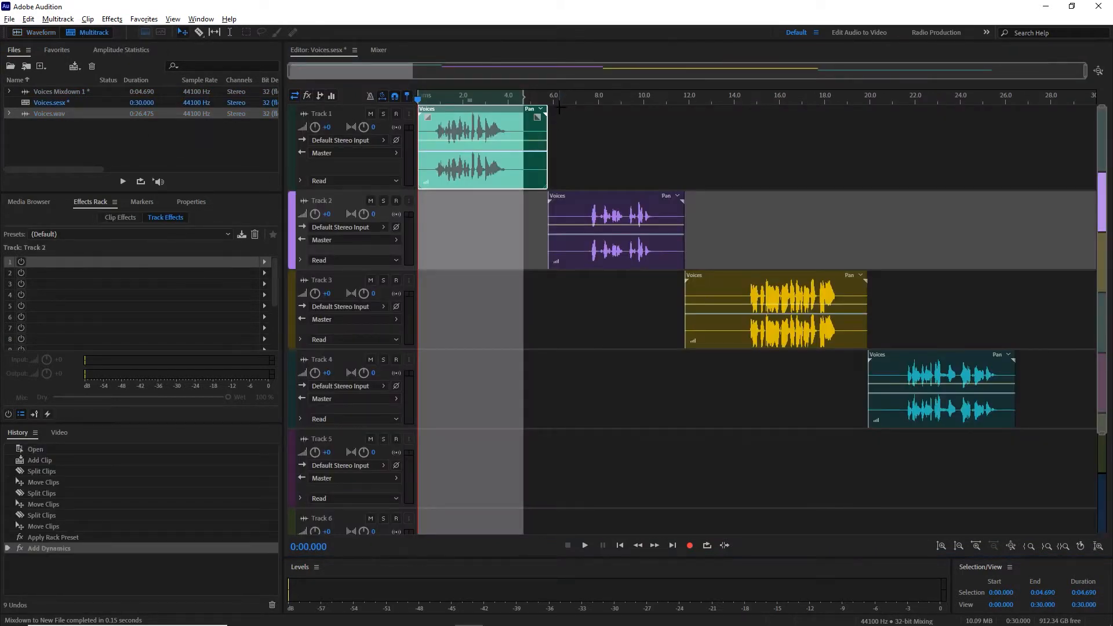
pyautogui.click(554, 110)
pyautogui.click(567, 106)
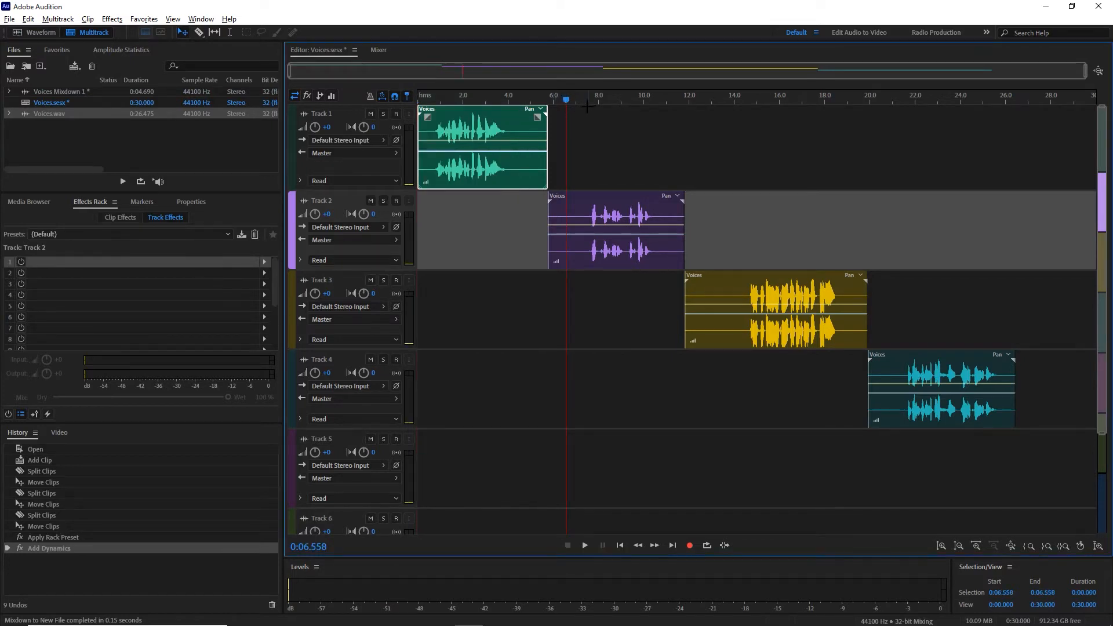
pyautogui.press('space')
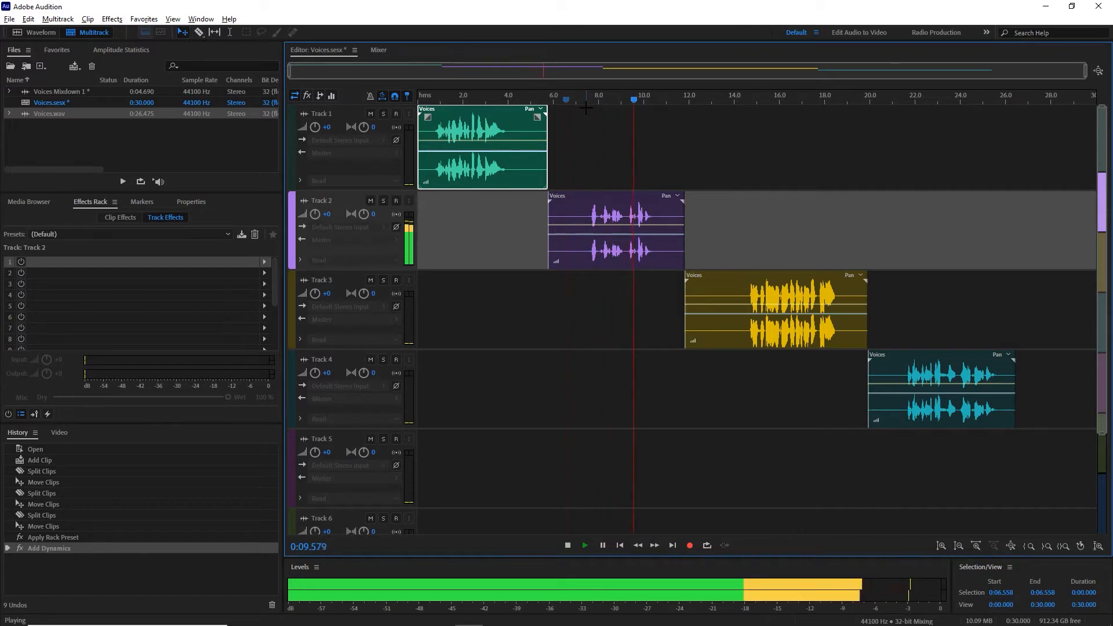
pyautogui.press('space')
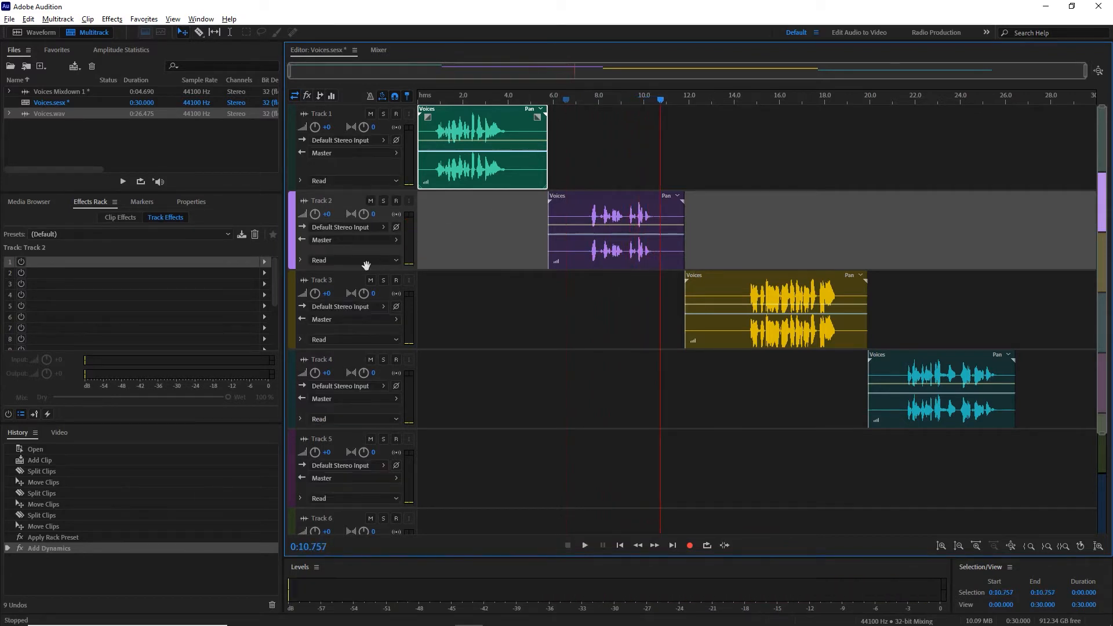
# Step: Add Adaptive Noise Reduction to the first effect slot of Track 2 and close its settings
pyautogui.click(264, 262)
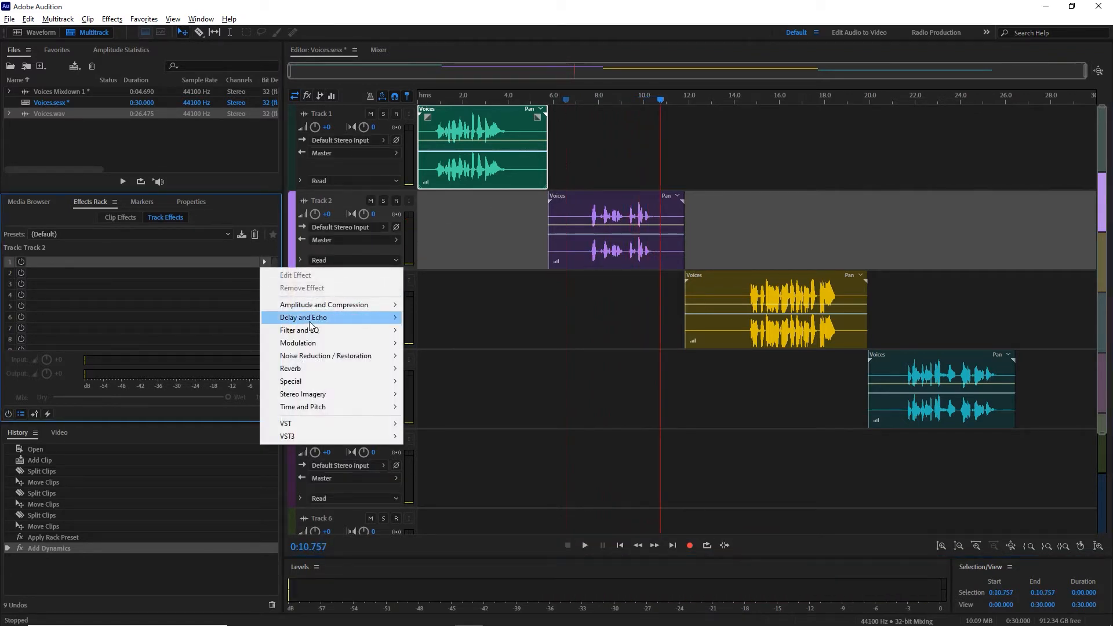
pyautogui.moveTo(318, 306)
pyautogui.moveTo(323, 355)
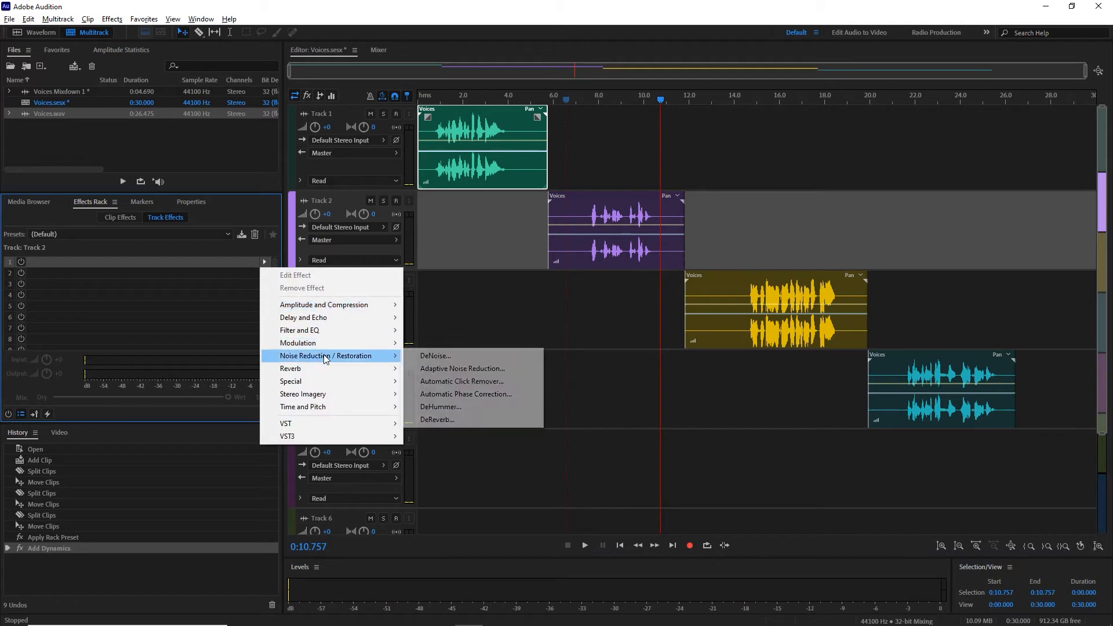
pyautogui.click(441, 369)
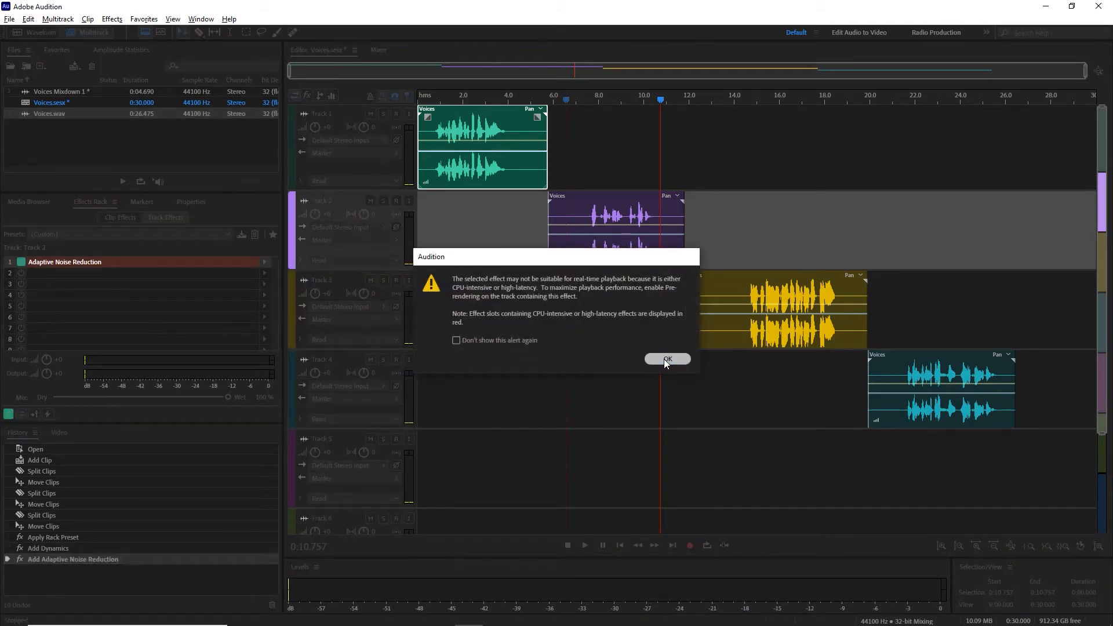
pyautogui.click(663, 358)
pyautogui.click(700, 191)
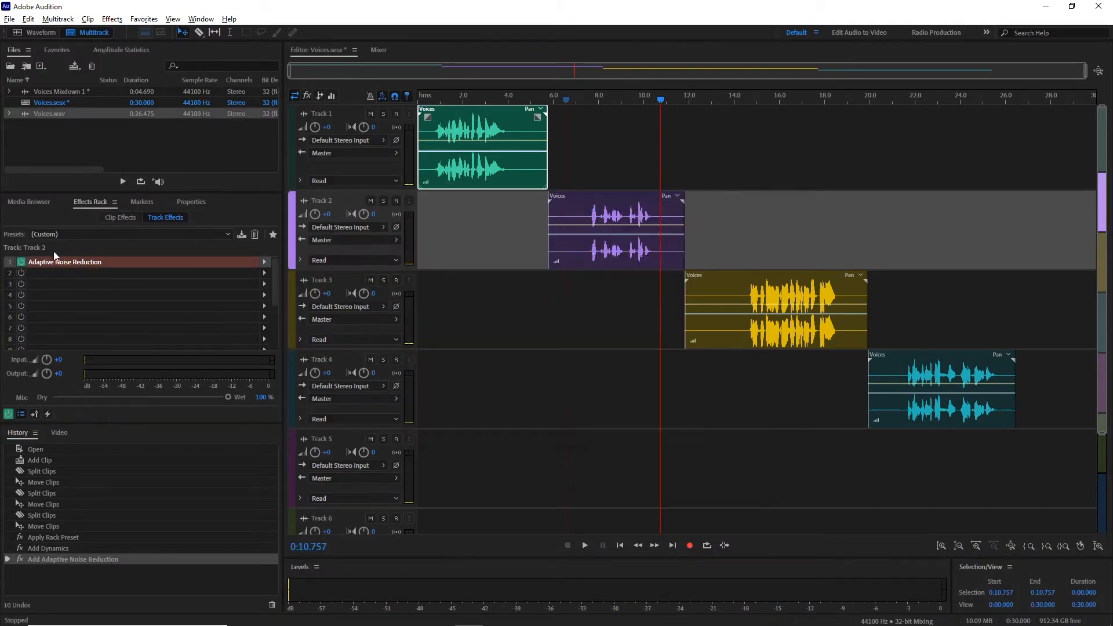
# Step: Add a DeReverb effect to the second effect slot of Track 2
pyautogui.click(264, 274)
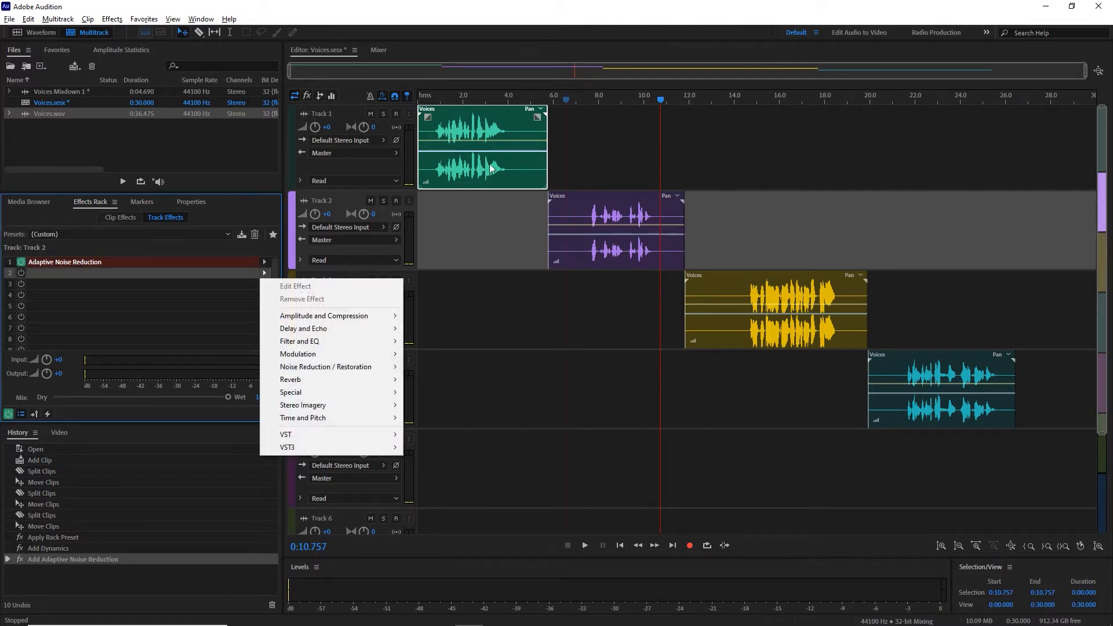
pyautogui.click(579, 97)
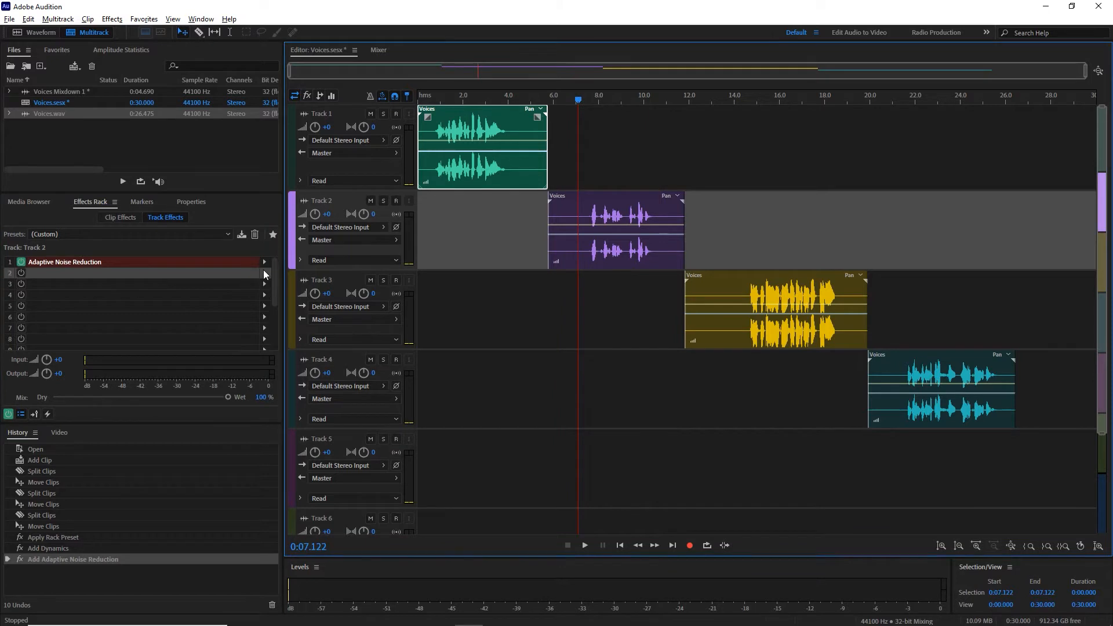
pyautogui.click(264, 273)
pyautogui.moveTo(336, 366)
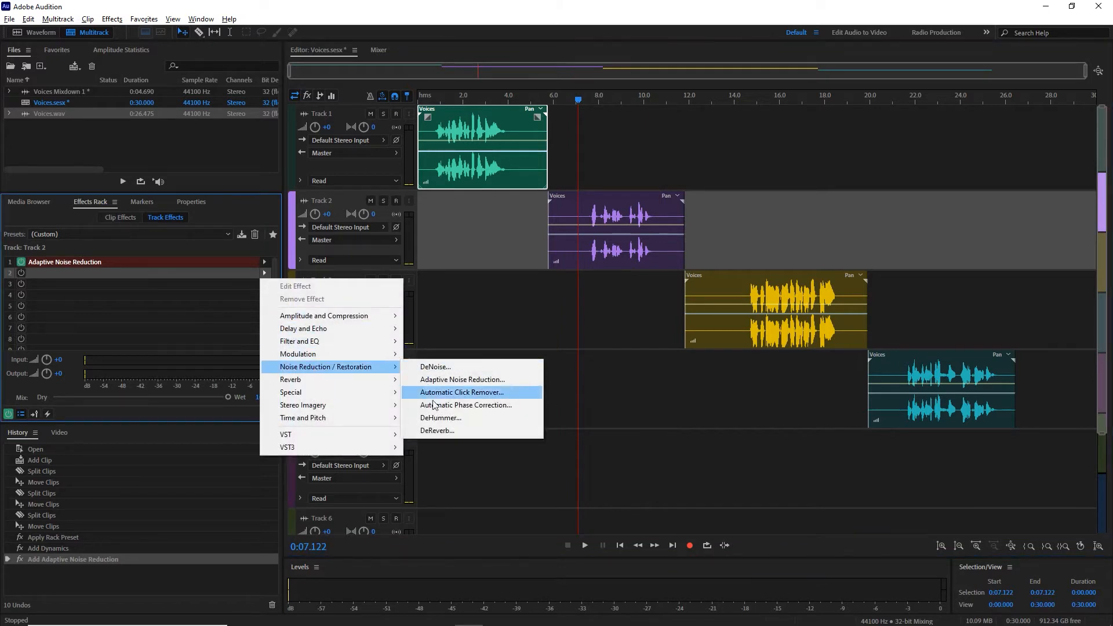
pyautogui.click(438, 430)
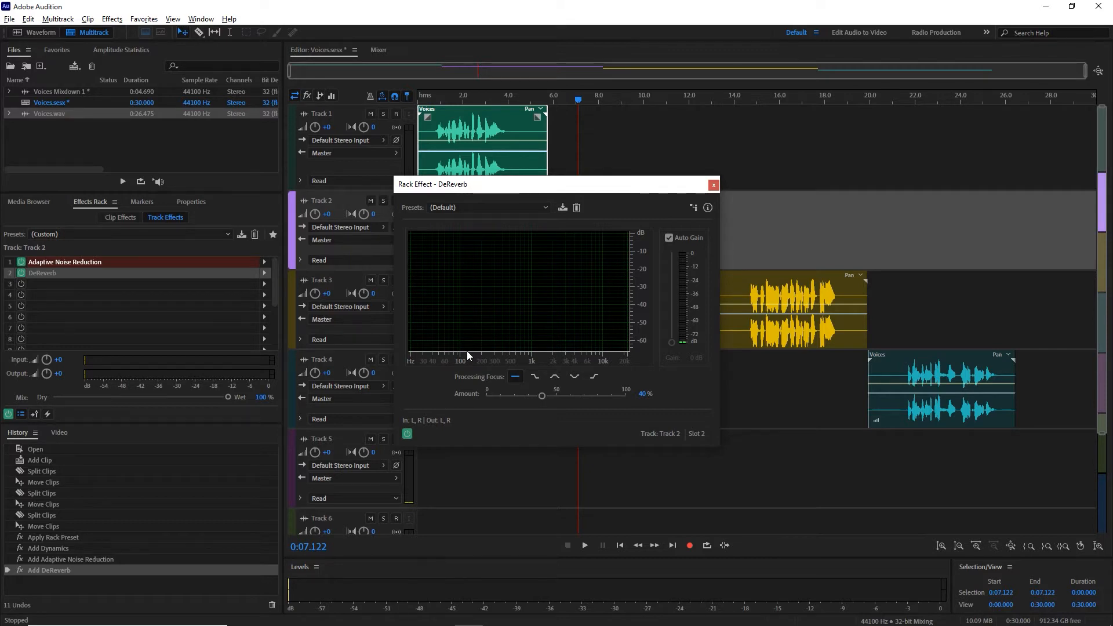
# Step: Play the Track 2 voice from about 6.56 s with DeReverb at its default settings
pyautogui.click(565, 102)
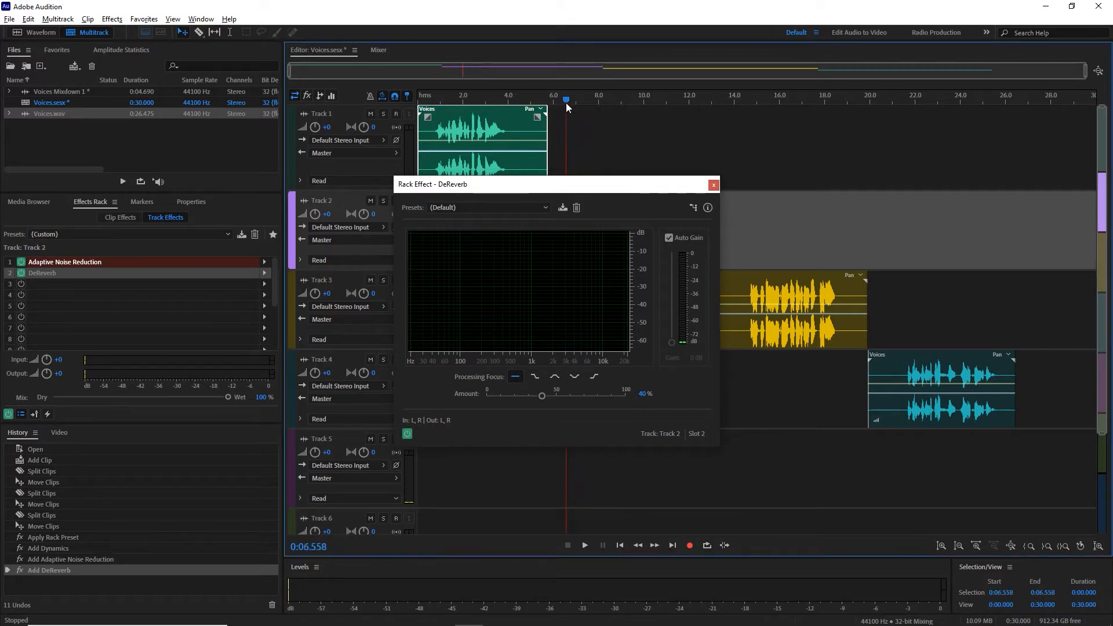
pyautogui.press('space')
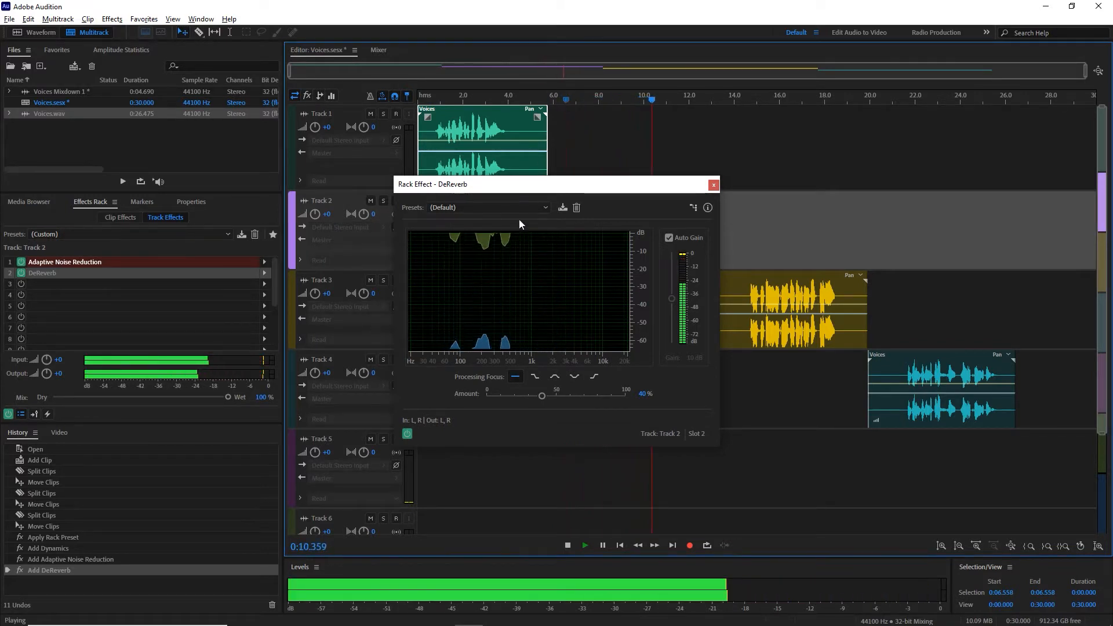
pyautogui.press('space')
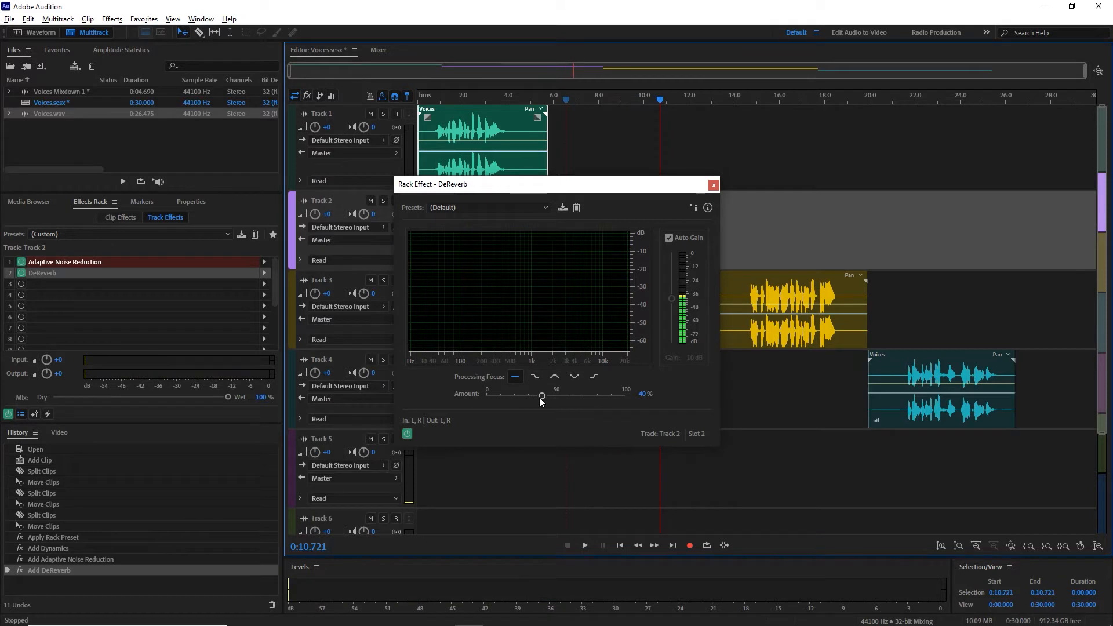
# Step: Set the DeReverb amount to 100% and play the Track 2 voice from about 6.02 s
pyautogui.moveTo(542, 395); pyautogui.dragTo(598, 402)
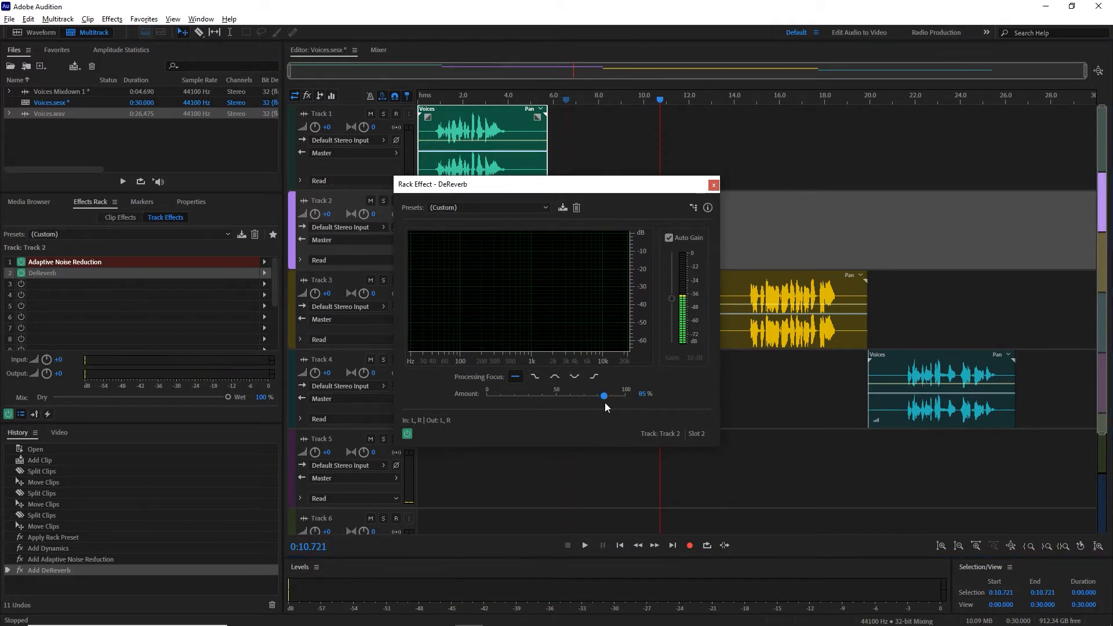
pyautogui.moveTo(604, 402); pyautogui.dragTo(629, 401)
pyautogui.click(555, 99)
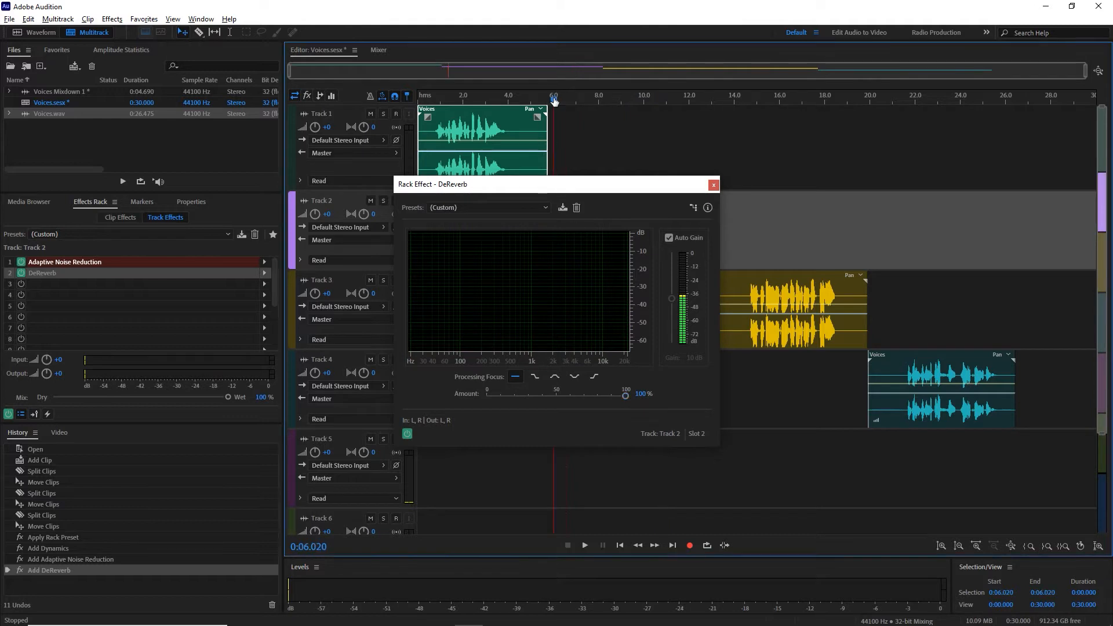
pyautogui.press('space')
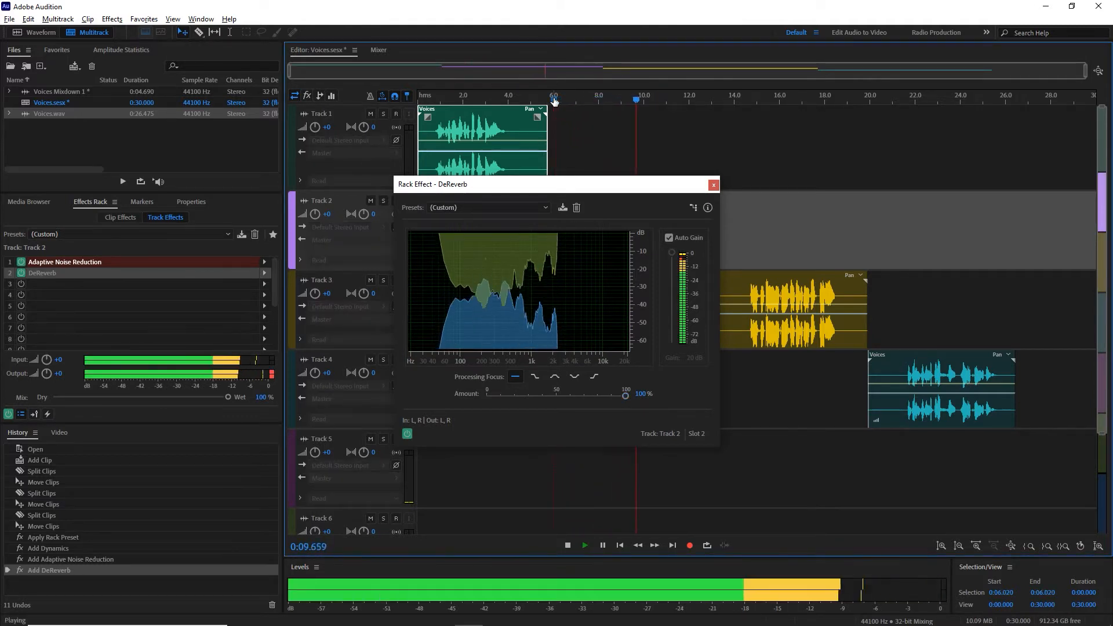
pyautogui.press('space')
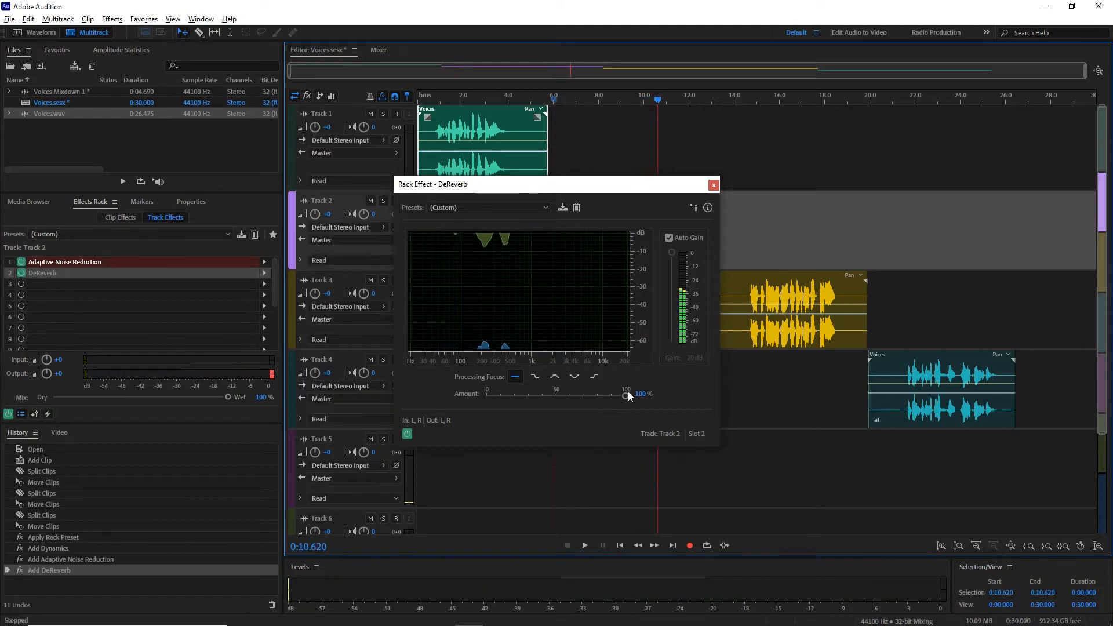
# Step: Reduce the DeReverb amount to 75%, listen to the Track 2 voice from about 7 s, and lower the amount to about 53%
pyautogui.moveTo(625, 399); pyautogui.dragTo(591, 399)
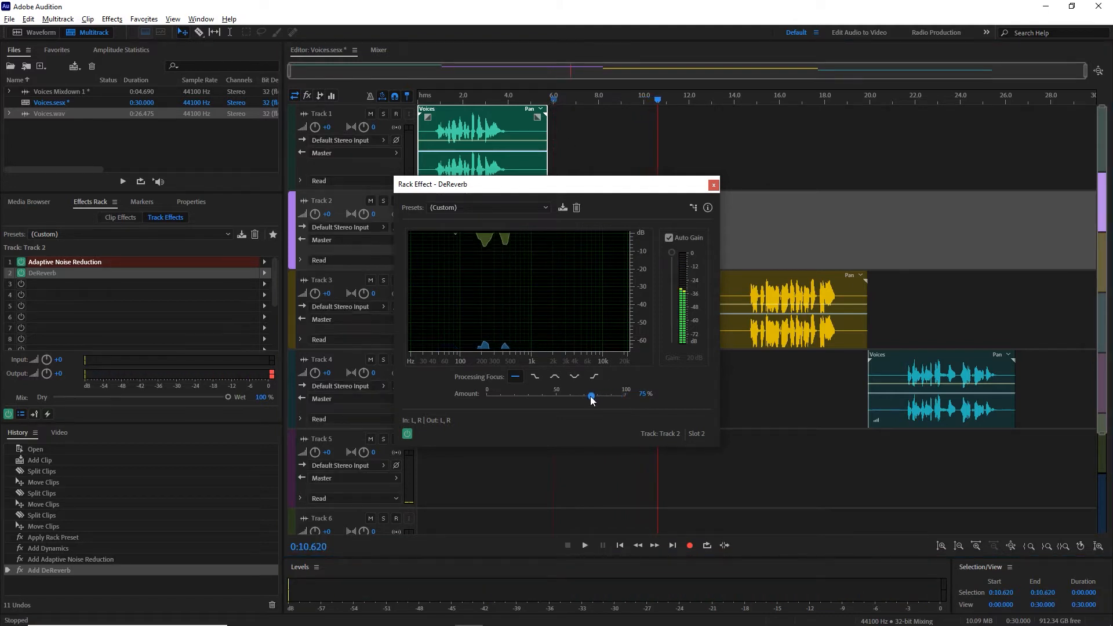
pyautogui.click(576, 99)
pyautogui.press('space')
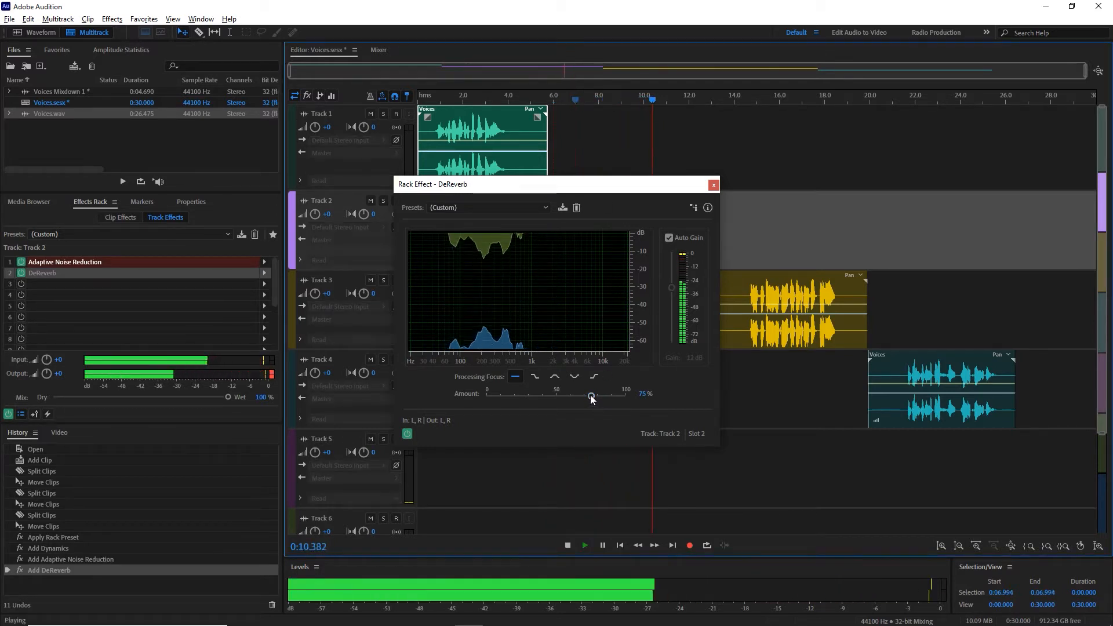
pyautogui.moveTo(592, 399); pyautogui.dragTo(586, 398)
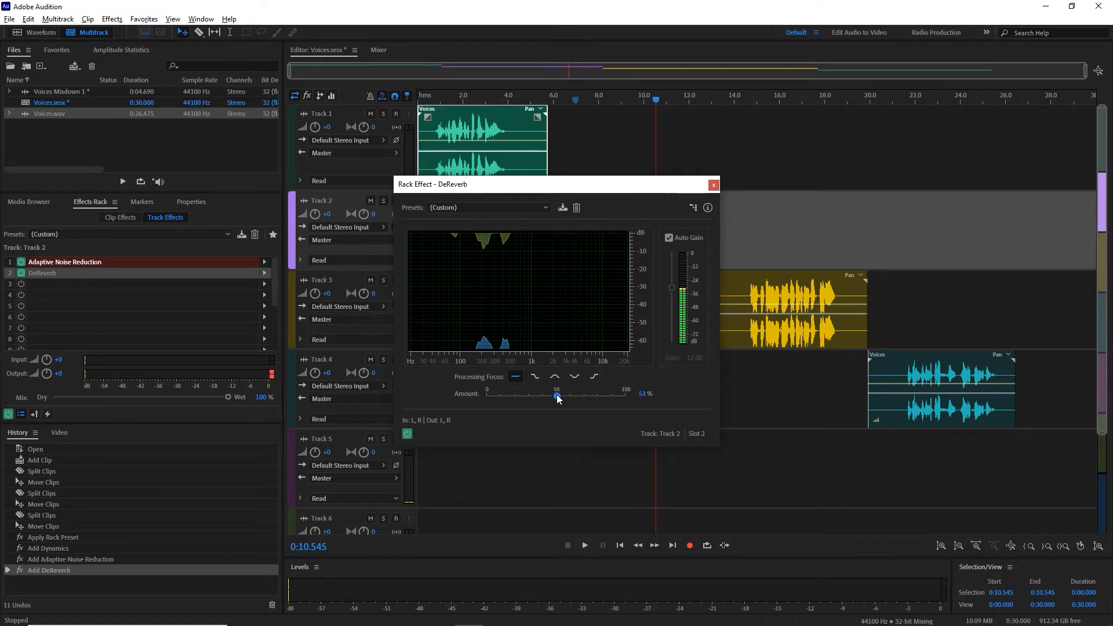
# Step: Play the Track 2 voice from about 6.25 s to check the current DeReverb amount
pyautogui.click(559, 98)
pyautogui.press('space')
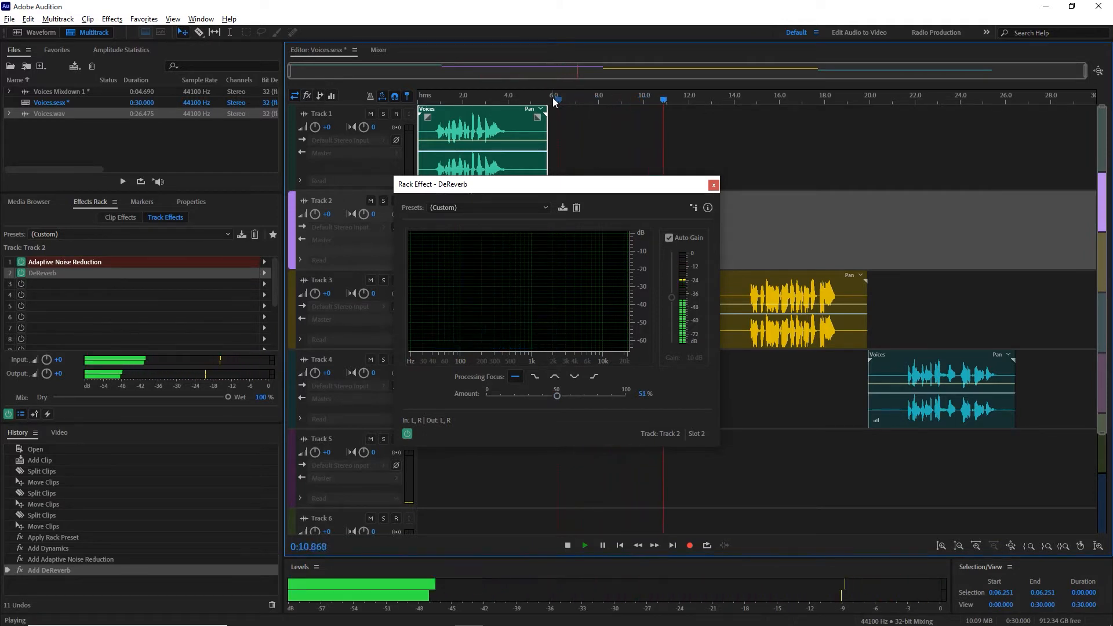
pyautogui.press('space')
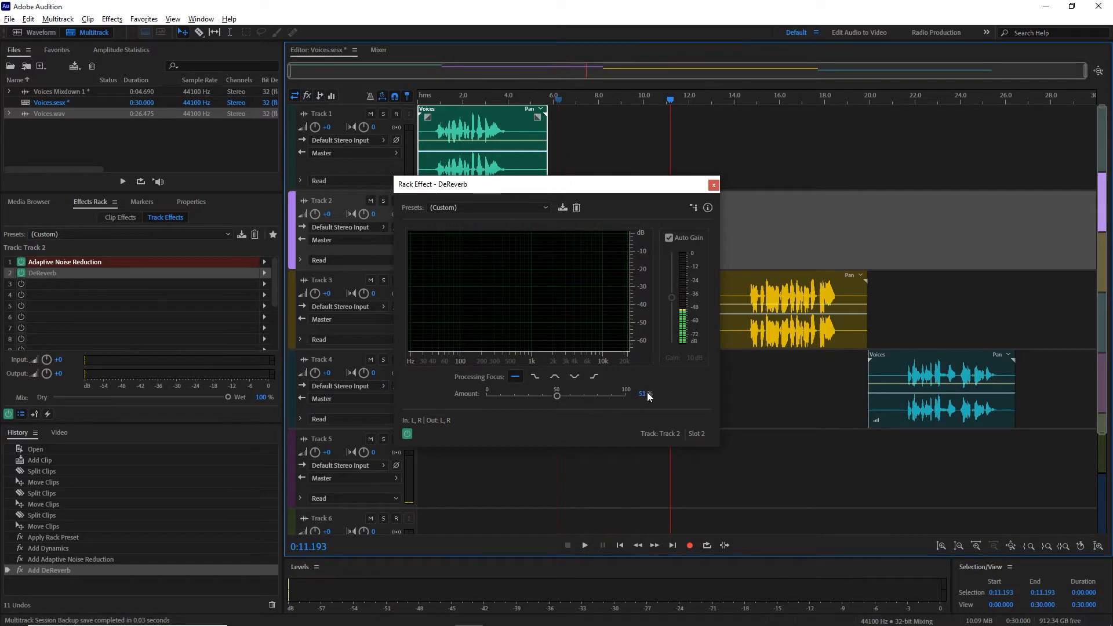
# Step: Set the DeReverb amount to 60% and play the Track 2 voice from about 6.02 s
pyautogui.click(640, 393)
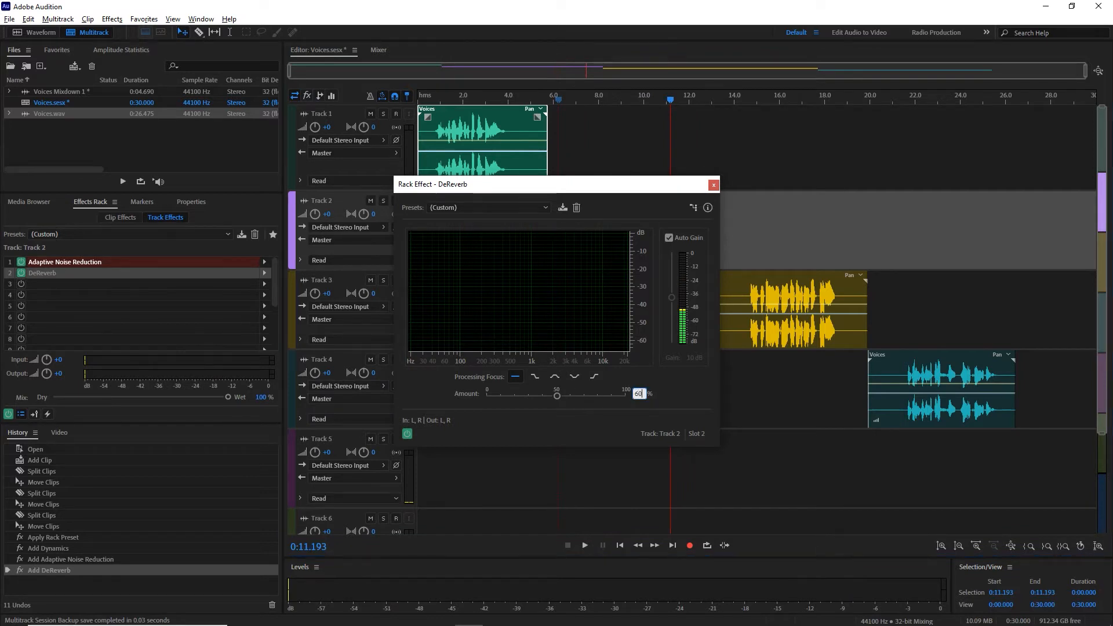
pyautogui.click(554, 100)
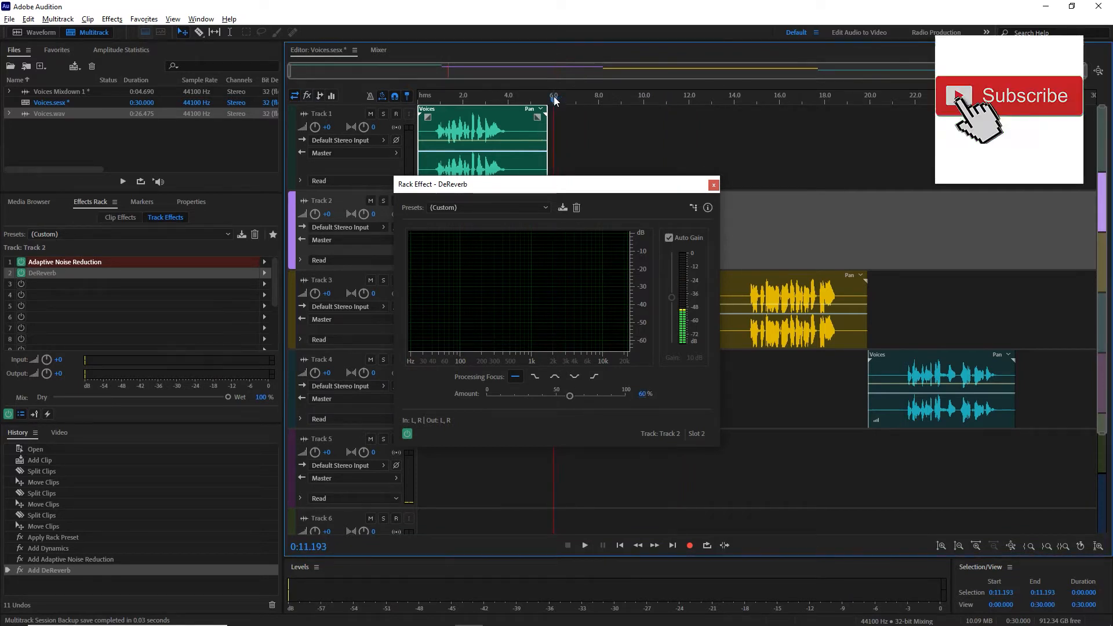
pyautogui.press('space')
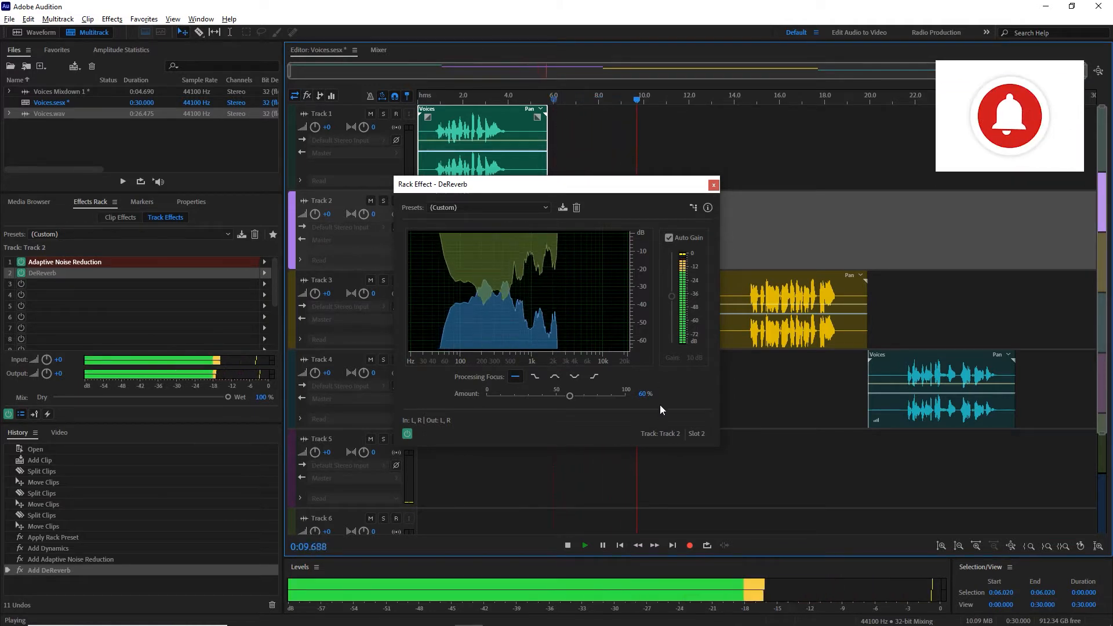
pyautogui.press('space')
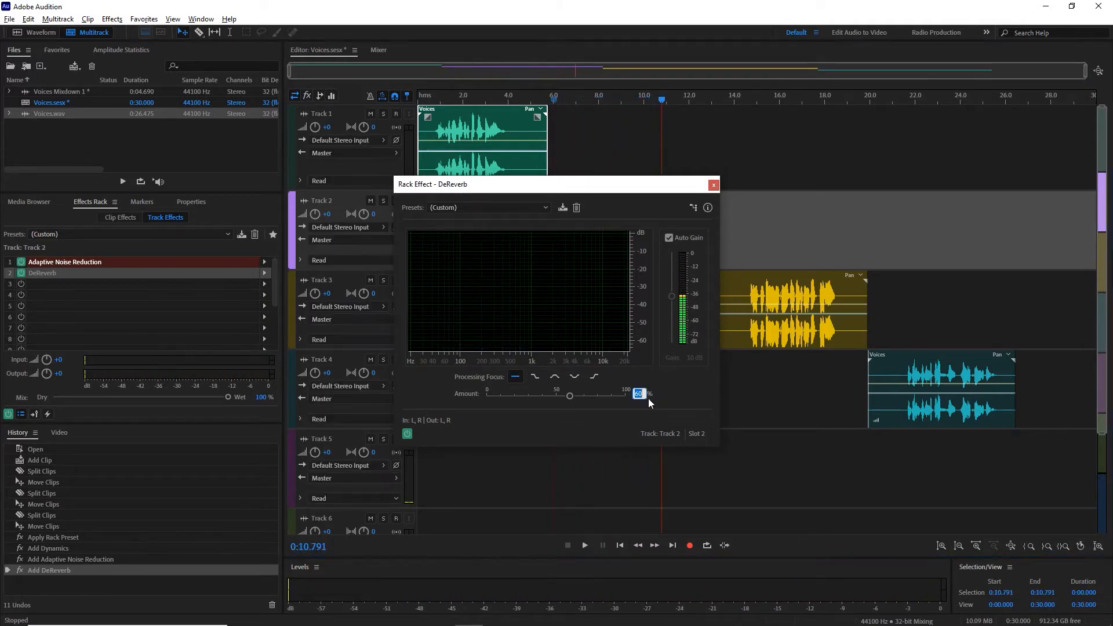
# Step: Set the DeReverb amount to 50% and close the effect's settings
pyautogui.write('50')
pyautogui.press('Return')
pyautogui.click(713, 185)
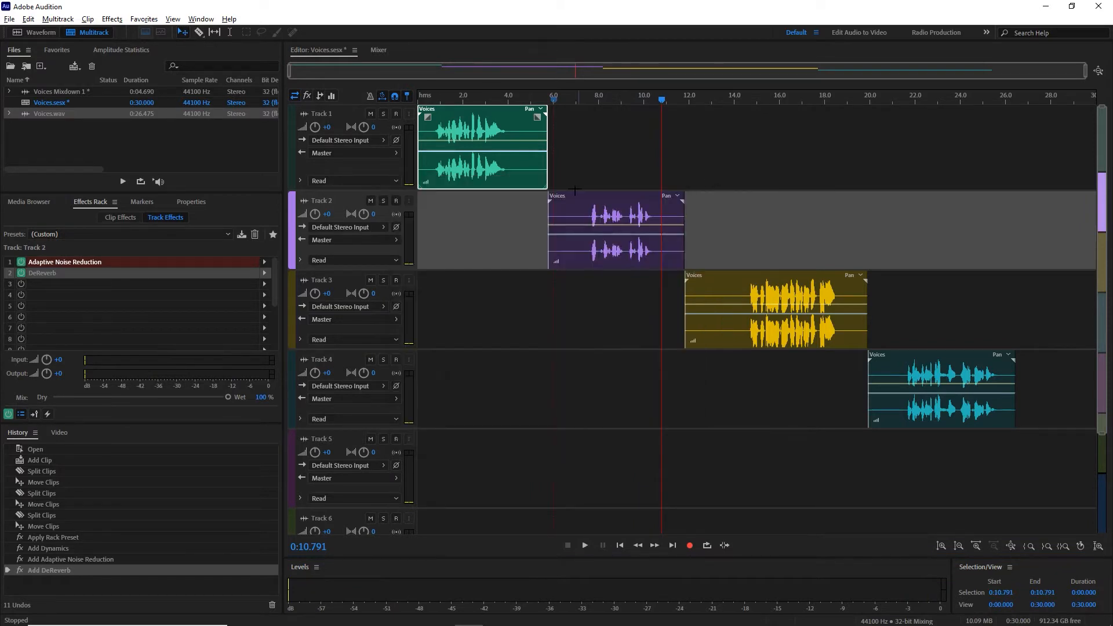
# Step: Add a Parametric Equalizer to the third effect slot of Track 2
pyautogui.click(576, 101)
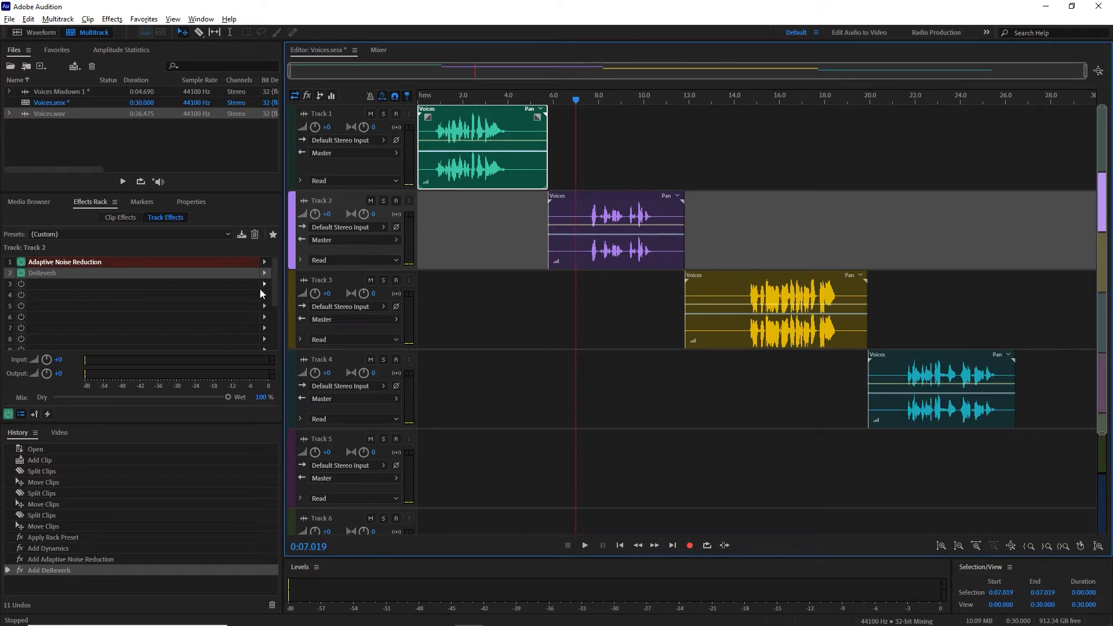
pyautogui.click(264, 283)
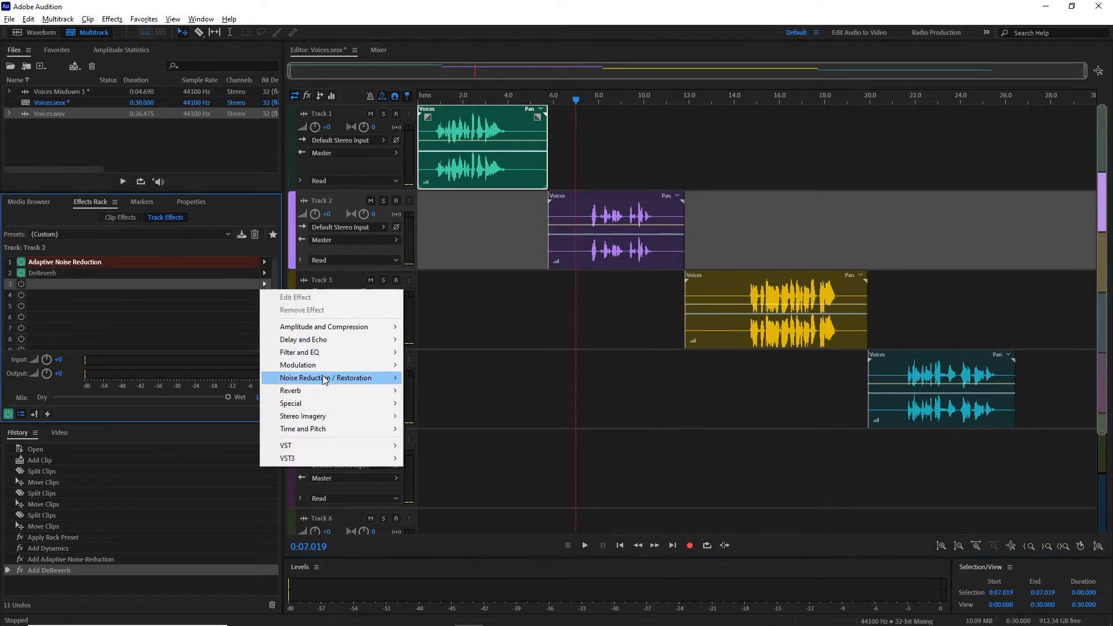
pyautogui.moveTo(334, 356)
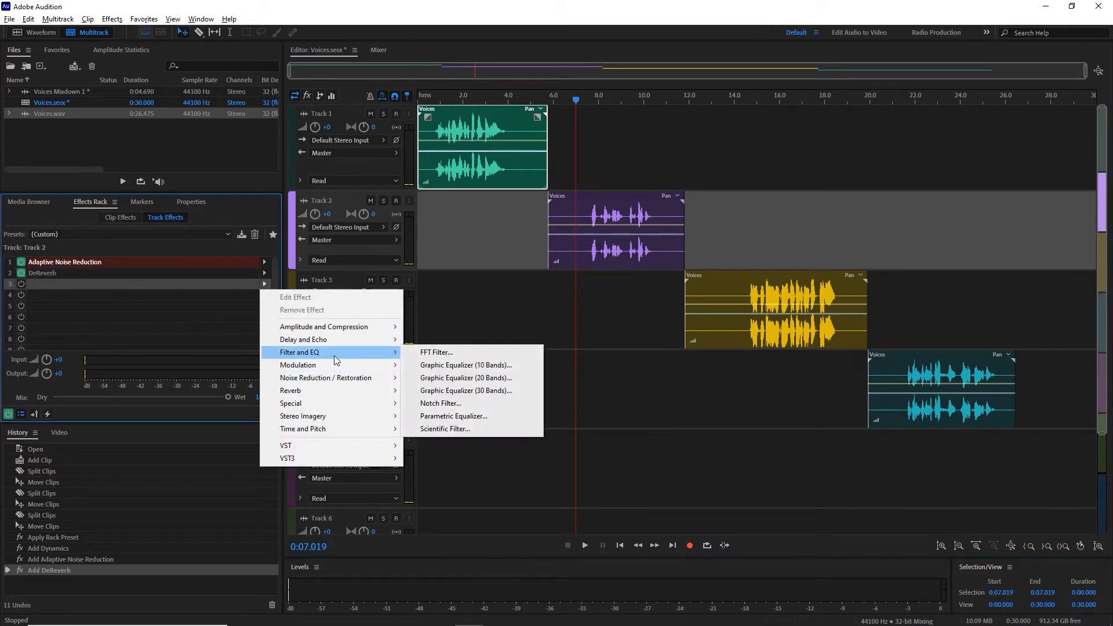
pyautogui.click(455, 417)
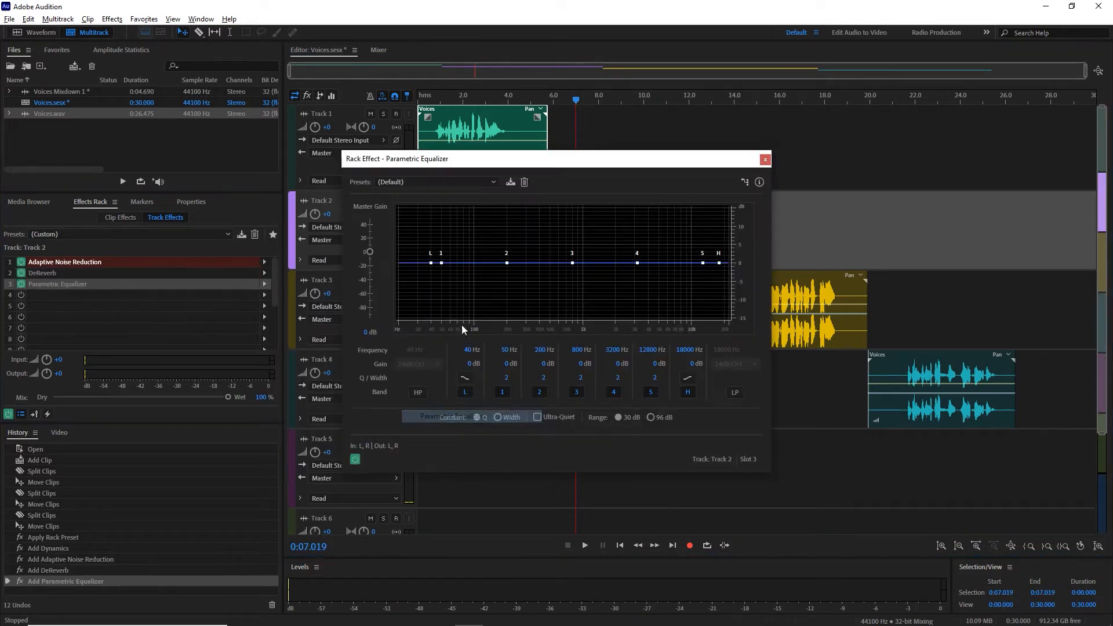
# Step: Play the Track 2 voice from about 7.02 s and 6.05 s and examine its frequency spectrum in the Parametric Equalizer, including at about 8.18 s
pyautogui.click(573, 100)
pyautogui.press('space')
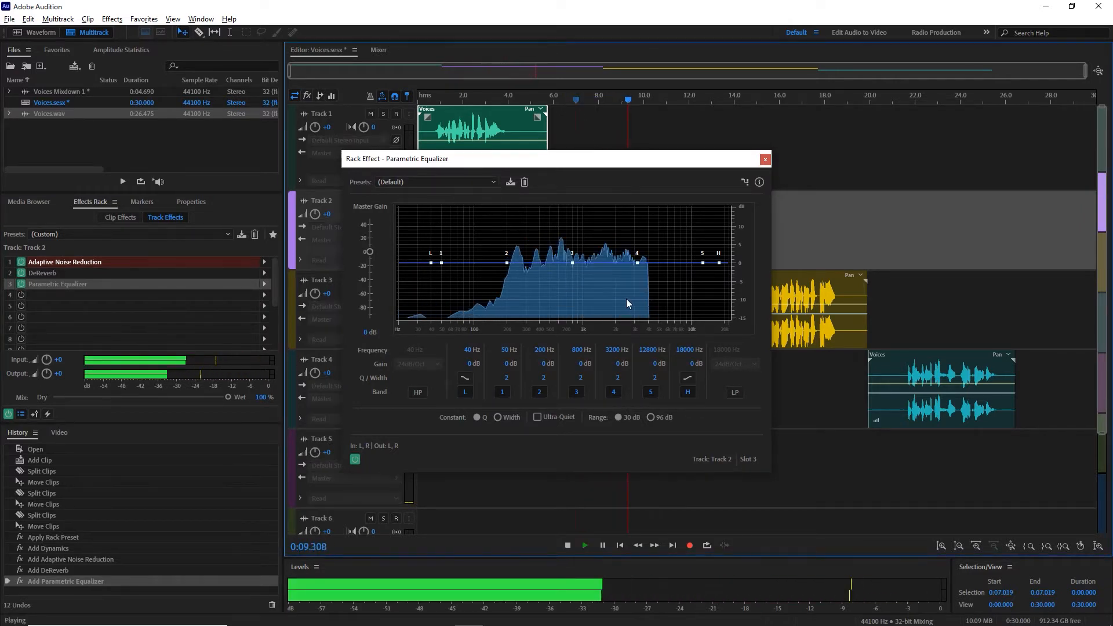
pyautogui.press('space')
pyautogui.click(554, 99)
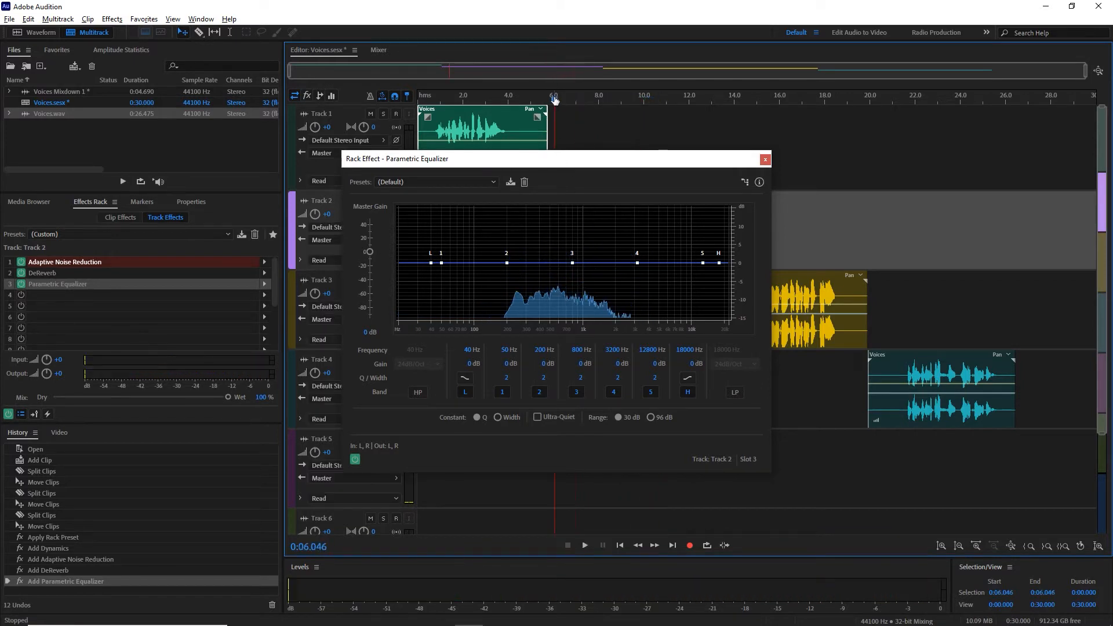
pyautogui.press('space')
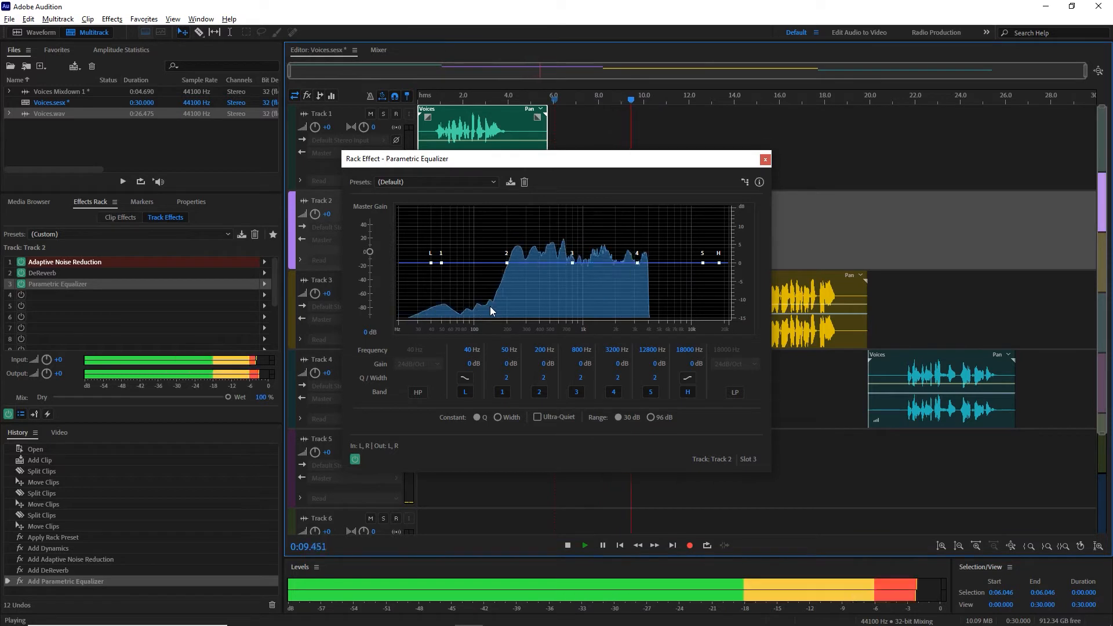
pyautogui.press('space')
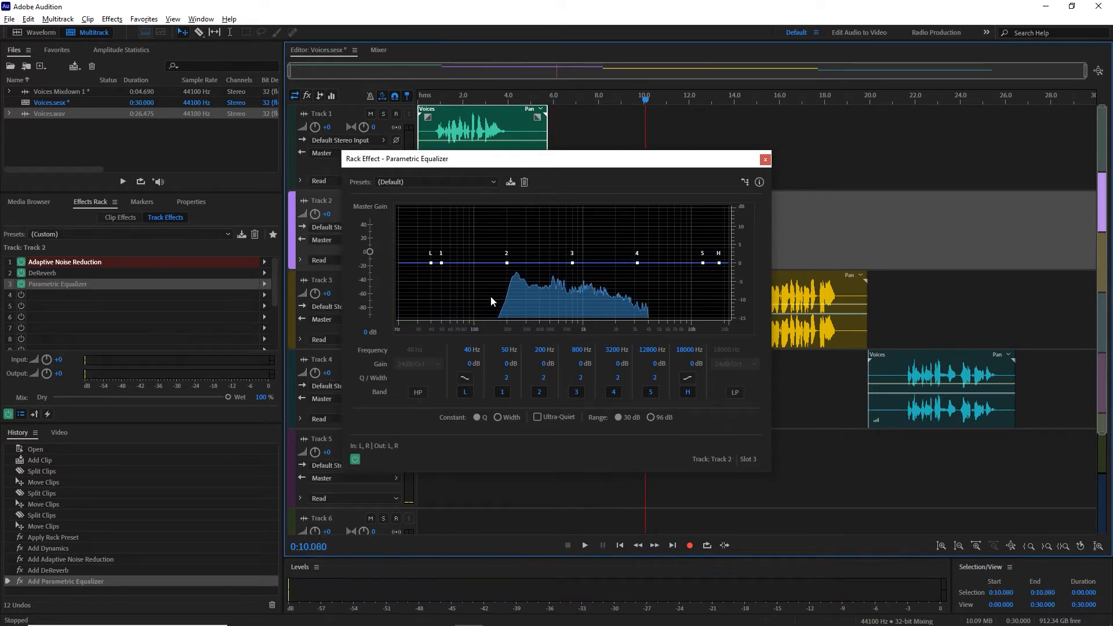
pyautogui.click(598, 102)
pyautogui.moveTo(598, 103); pyautogui.dragTo(599, 103)
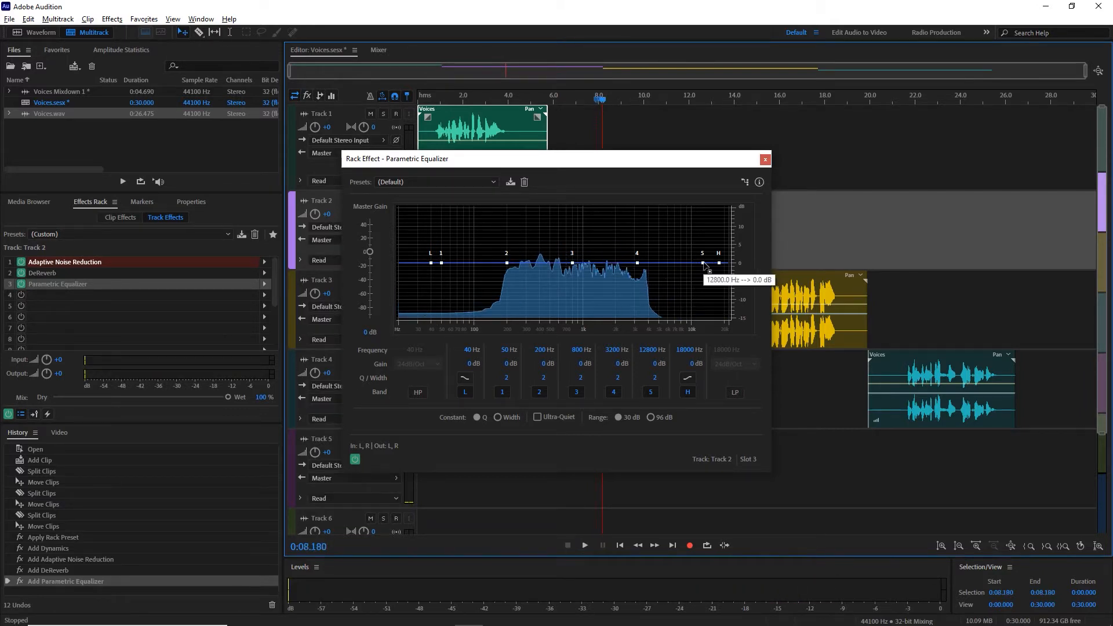
# Step: Try boosting equalizer band 5 by 15 dB near 8249 Hz and band 1 by 15 dB near 54 Hz, and restore the default preset
pyautogui.moveTo(703, 263); pyautogui.dragTo(683, 197)
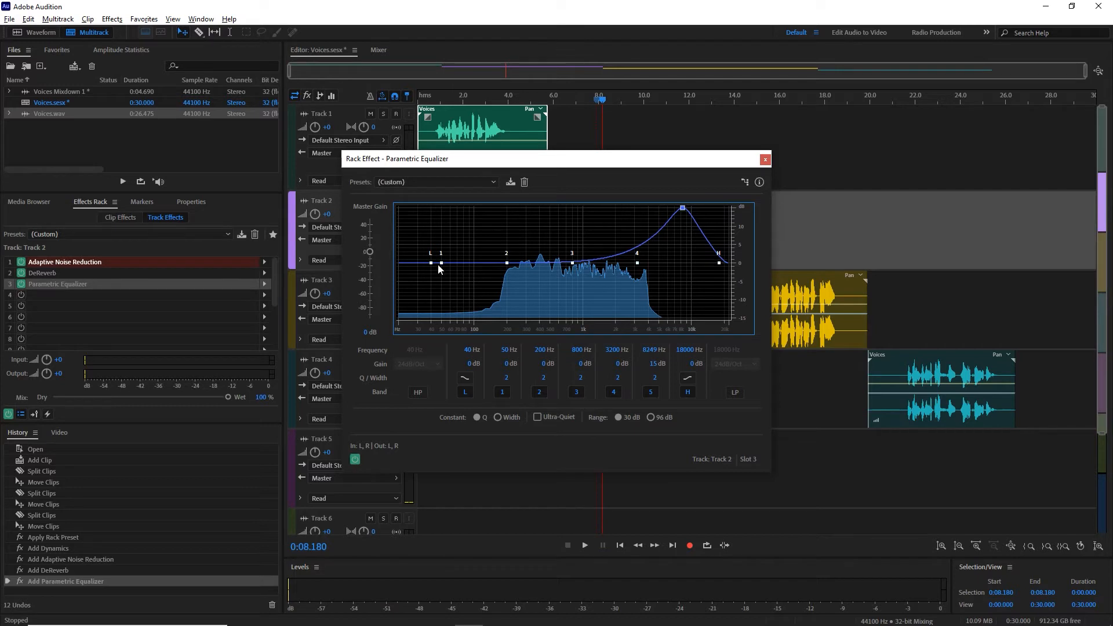
pyautogui.moveTo(441, 264); pyautogui.dragTo(446, 198)
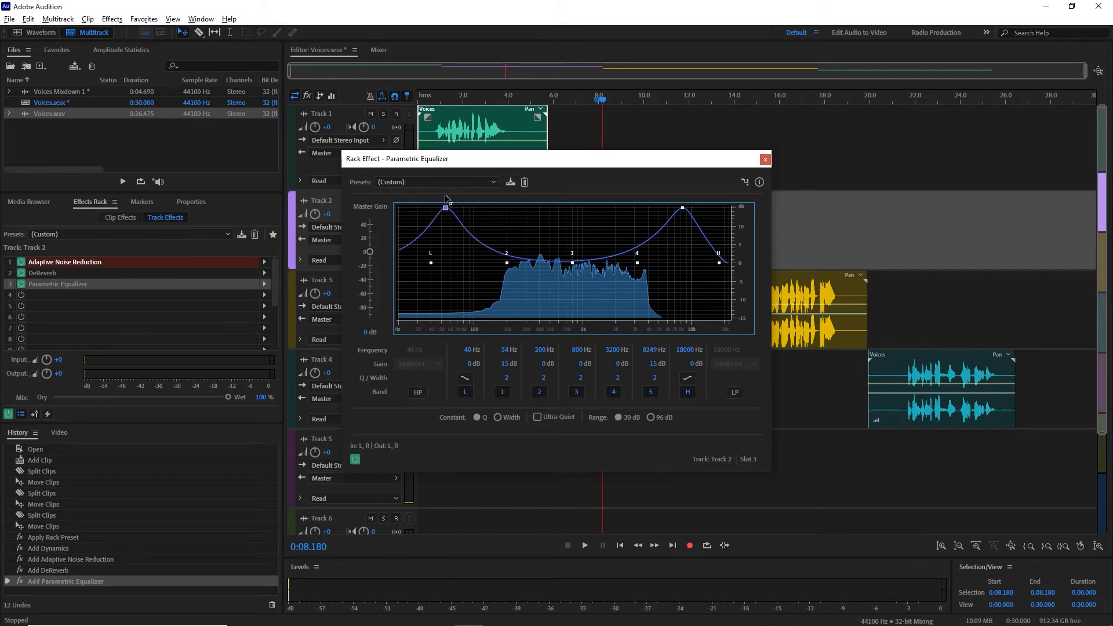
pyautogui.click(449, 183)
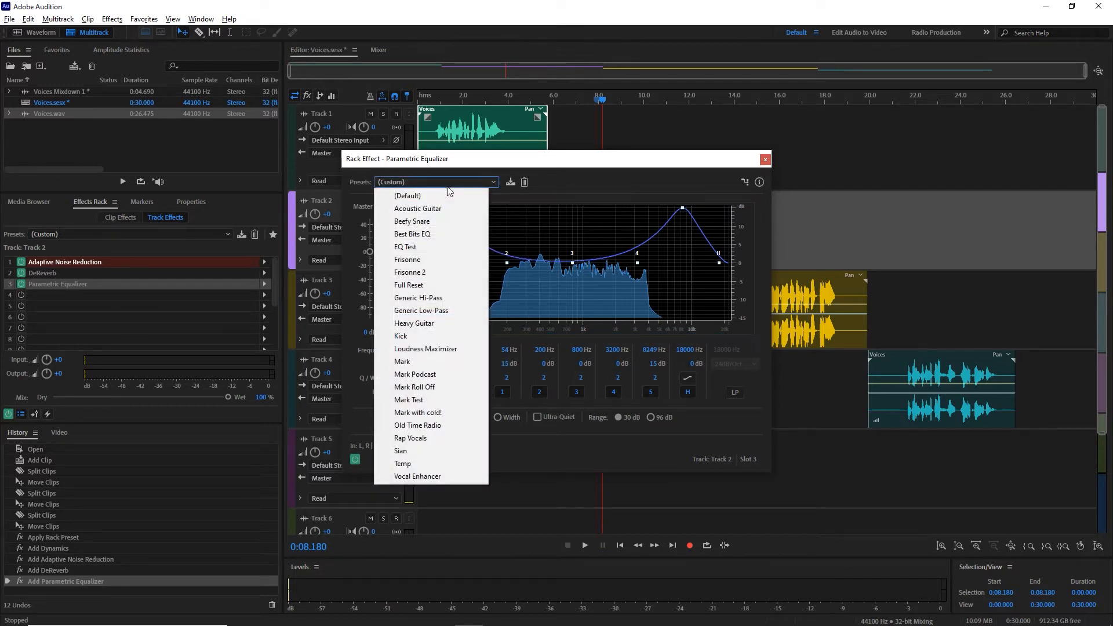
pyautogui.click(440, 196)
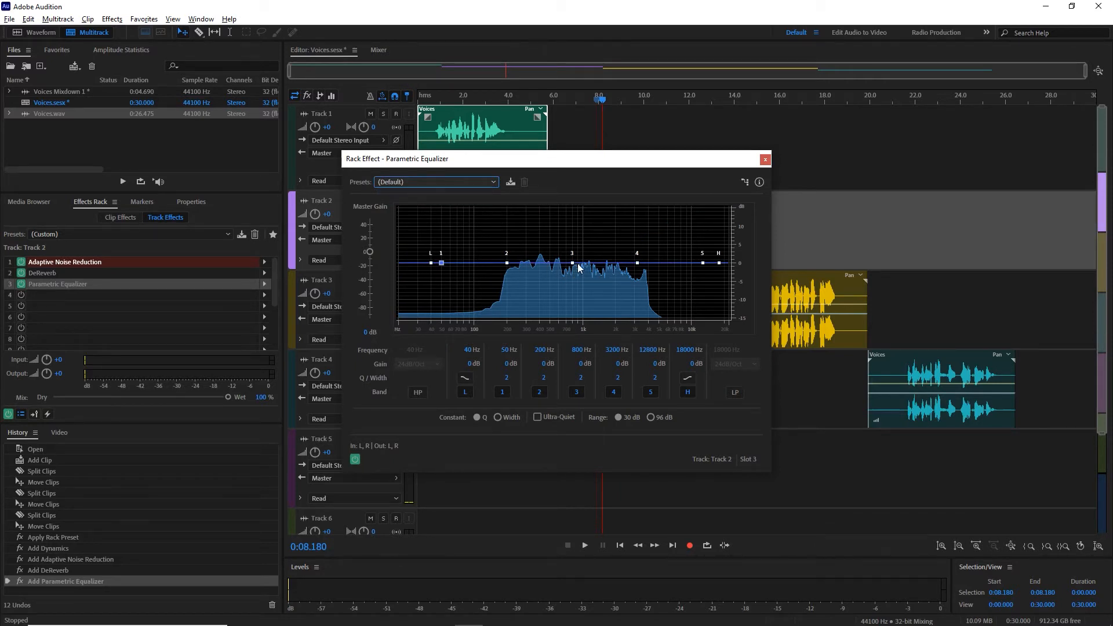
# Step: Mark the Track 2 voice from about 6.38 s to 11.11 s as the time selection and enable looped playback
pyautogui.press('space')
pyautogui.press('space')
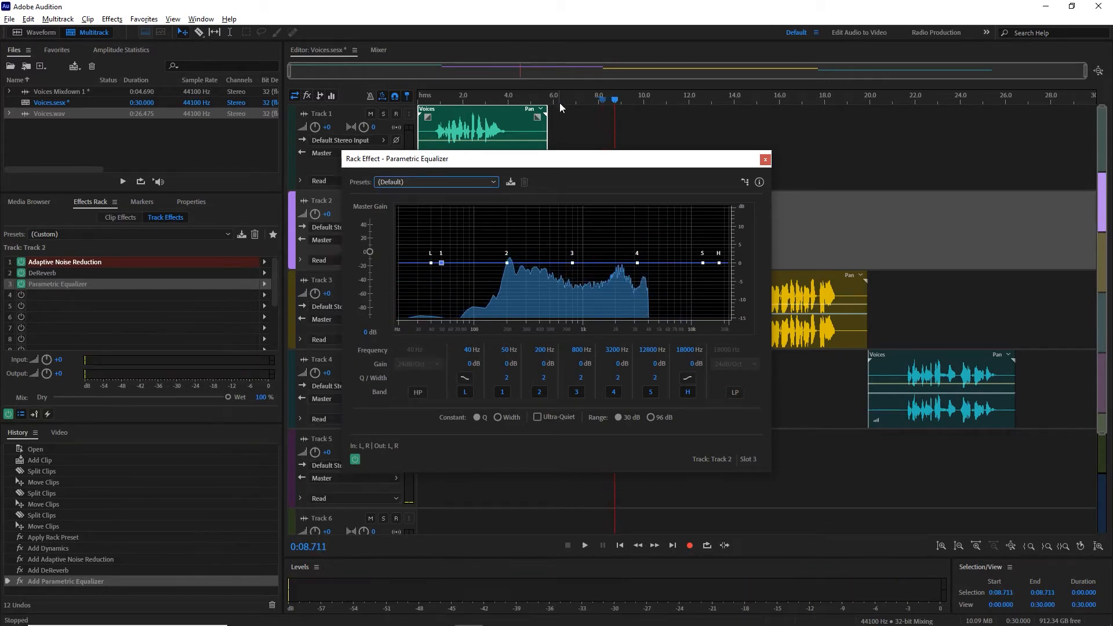
pyautogui.click(562, 101)
pyautogui.press('space')
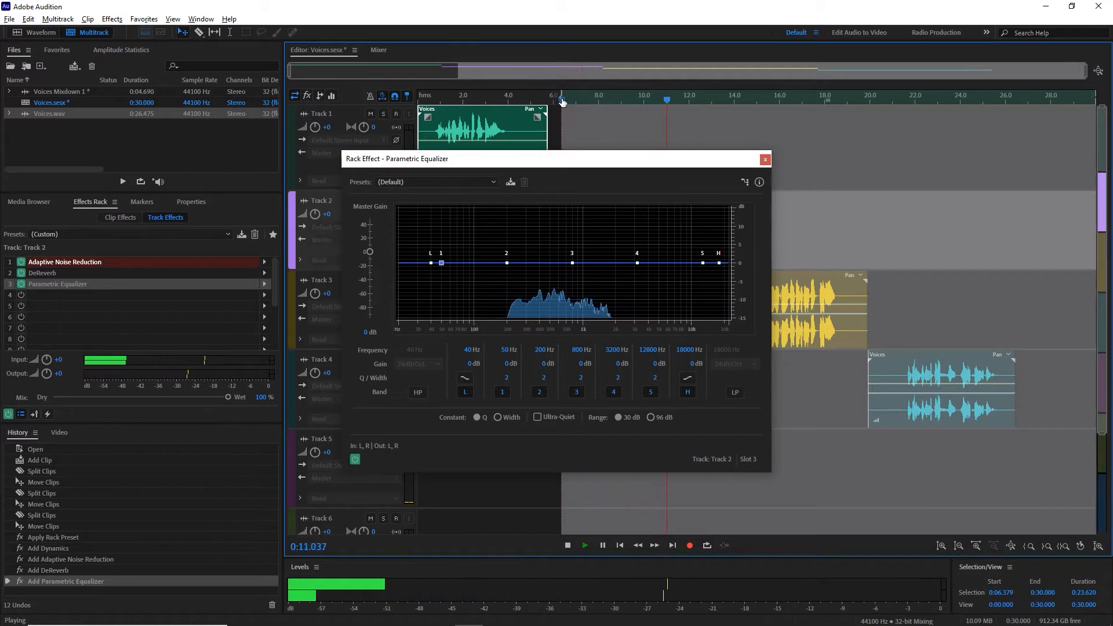
pyautogui.press('o')
pyautogui.press('space')
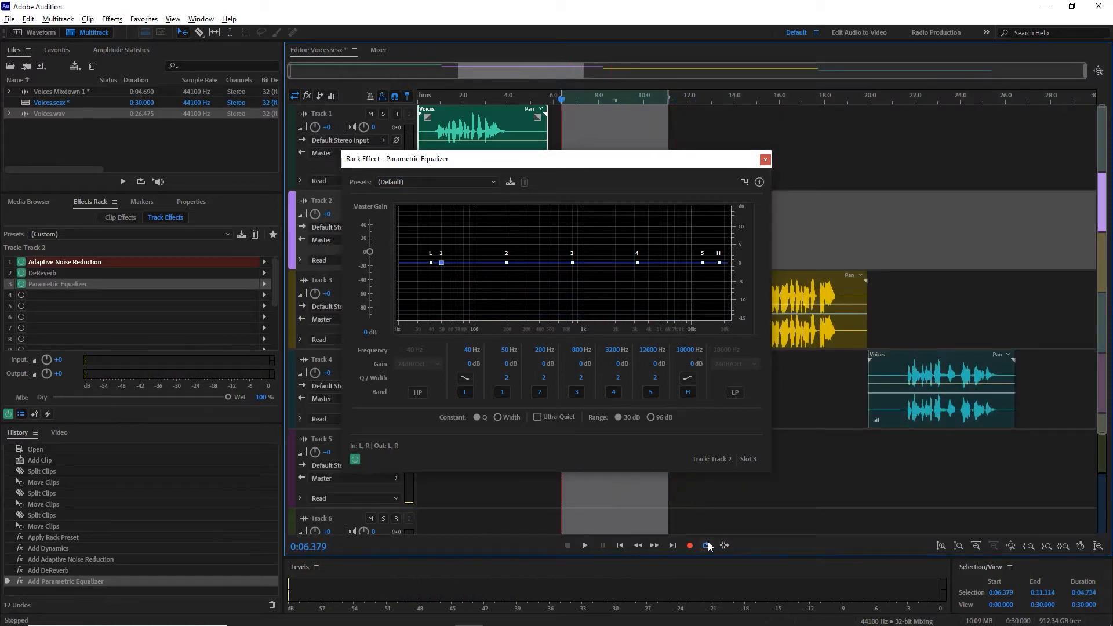
# Step: During looped playback, cut equalizer band 3 by about 6.5 dB near 789 Hz and band 2 by about 7.3 dB near 465 Hz
pyautogui.press('space')
pyautogui.moveTo(571, 266)
pyautogui.mouseDown()
pyautogui.moveTo(569, 297)
pyautogui.moveTo(571, 286)
pyautogui.mouseUp()
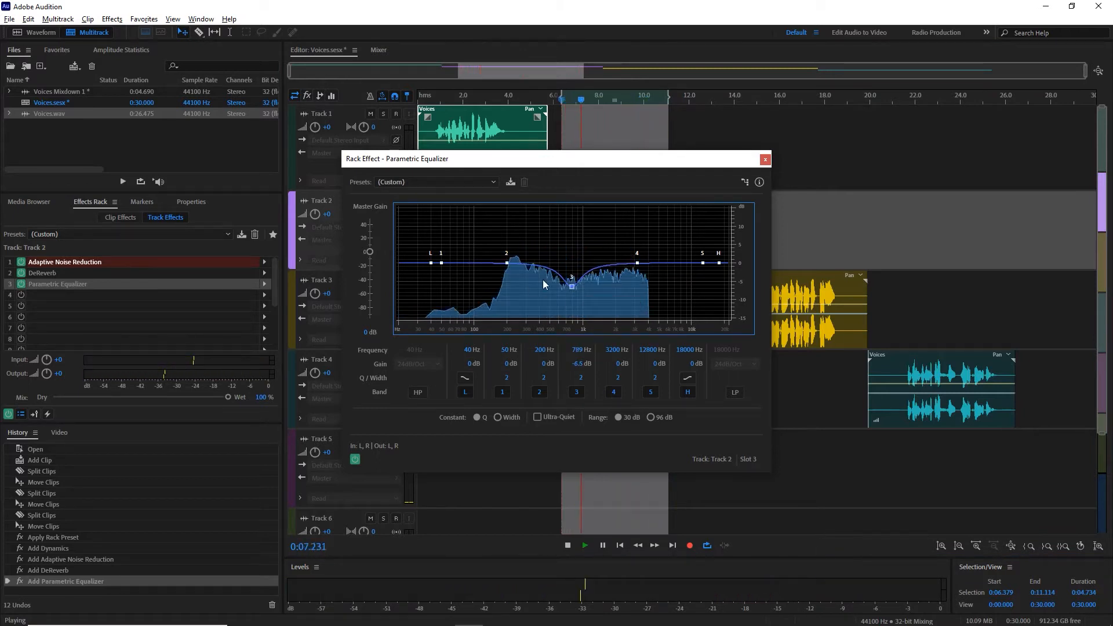
pyautogui.moveTo(504, 264); pyautogui.dragTo(547, 291)
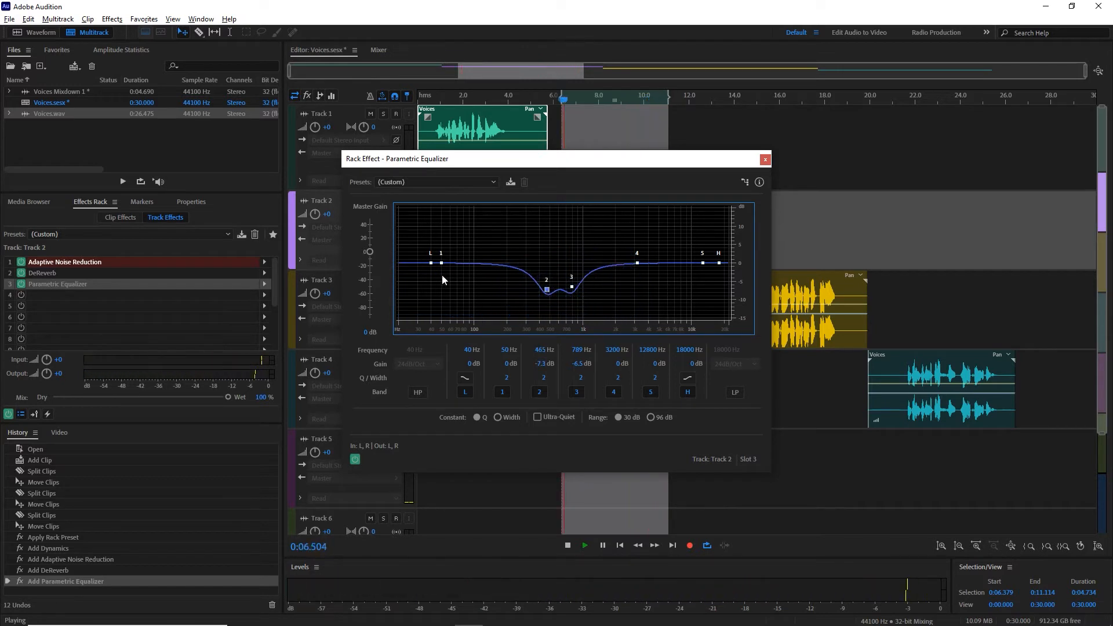
# Step: Boost equalizer band 1 by about 0.9 dB near 222 Hz and band 4 by about 0.8 dB near 1935 Hz, and close the equalizer
pyautogui.moveTo(445, 264); pyautogui.dragTo(512, 259)
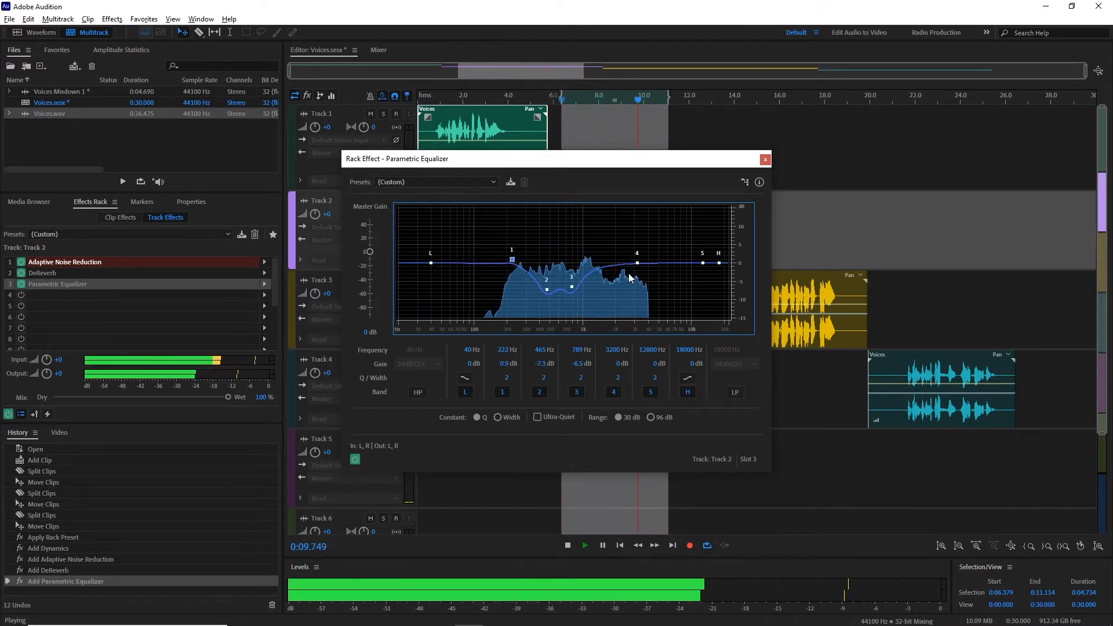
pyautogui.moveTo(638, 263); pyautogui.dragTo(615, 261)
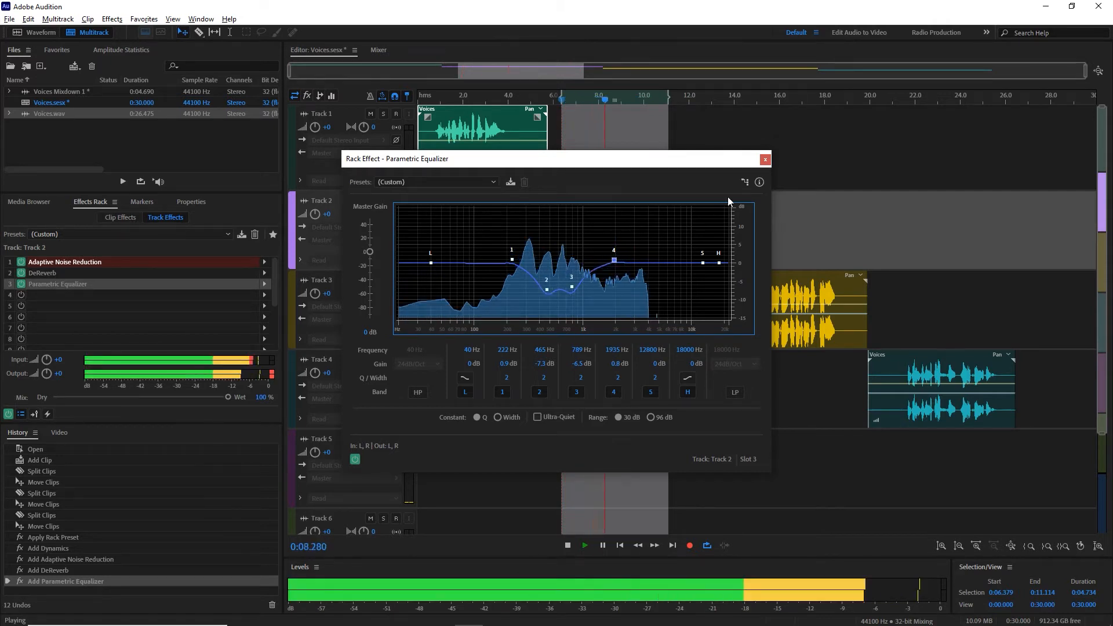
pyautogui.click(764, 163)
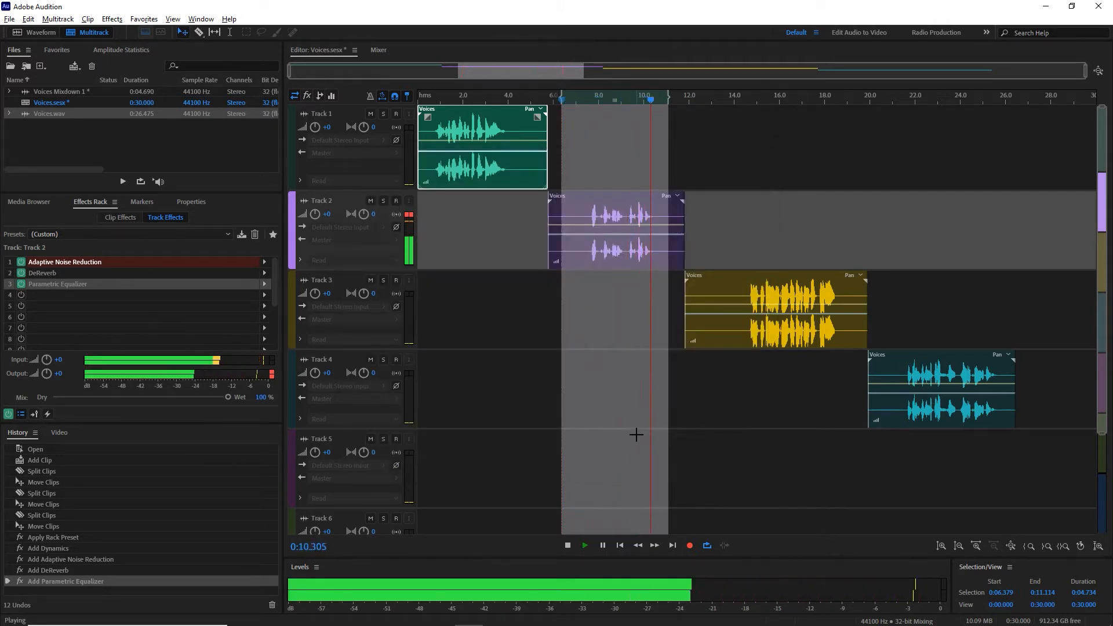
# Step: Stop the looped playback, clear the time selection, and play the Track 3 voice from about 14.3 s
pyautogui.press('space')
pyautogui.hotkey('ctrl', 'shift', 'a')
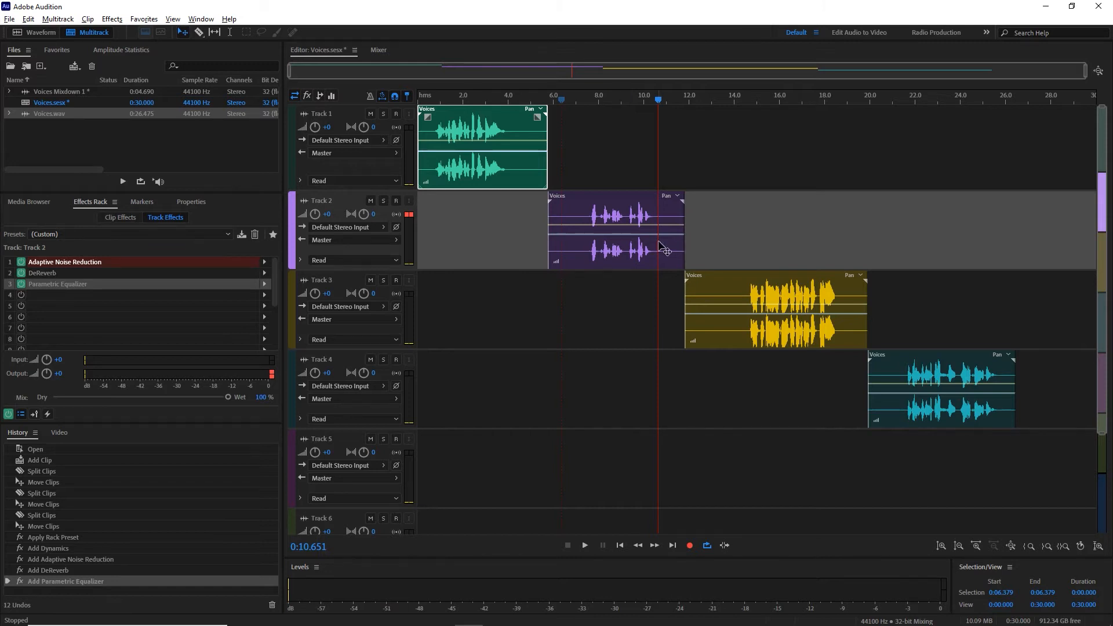
pyautogui.click(741, 101)
pyautogui.press('space')
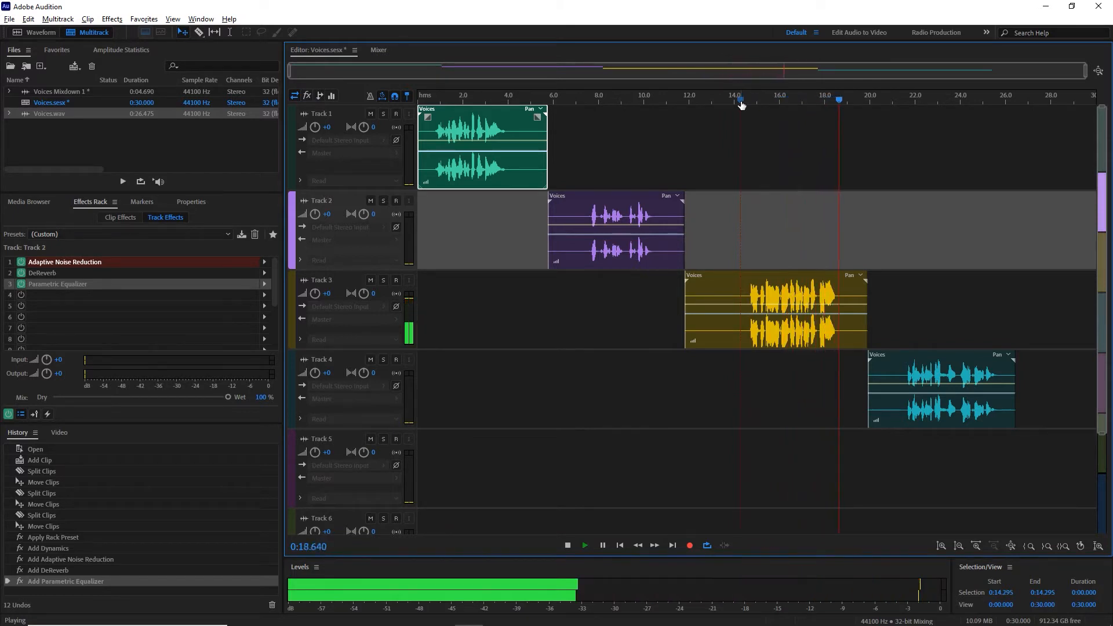
pyautogui.press('space')
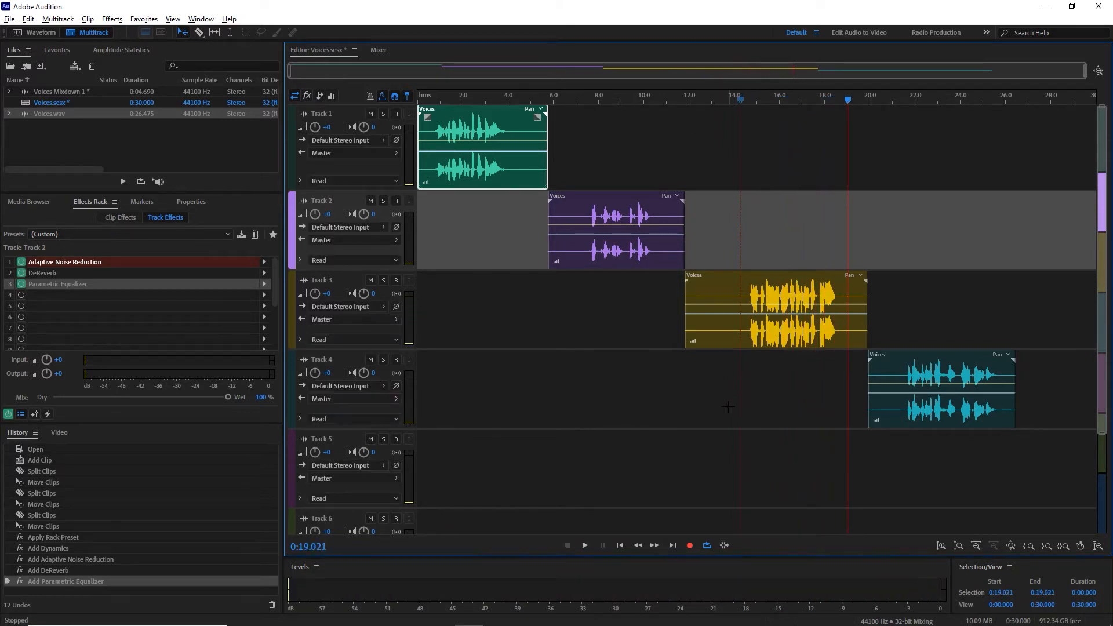
# Step: Try deleting the Track 3 voice clip and undo the deletion
pyautogui.click(791, 297)
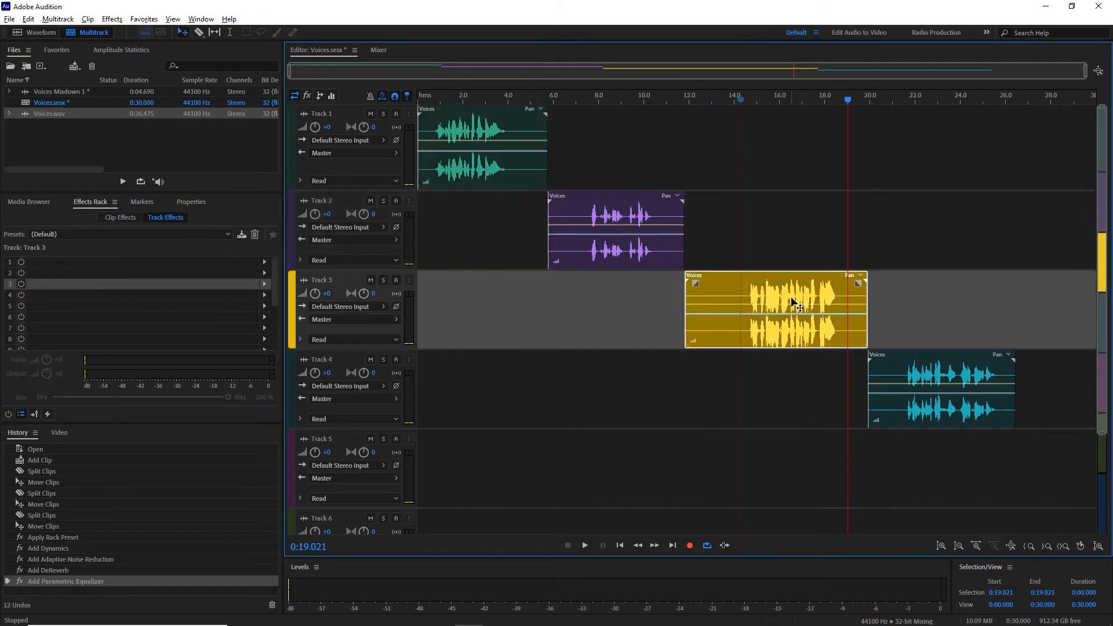
pyautogui.press('Delete')
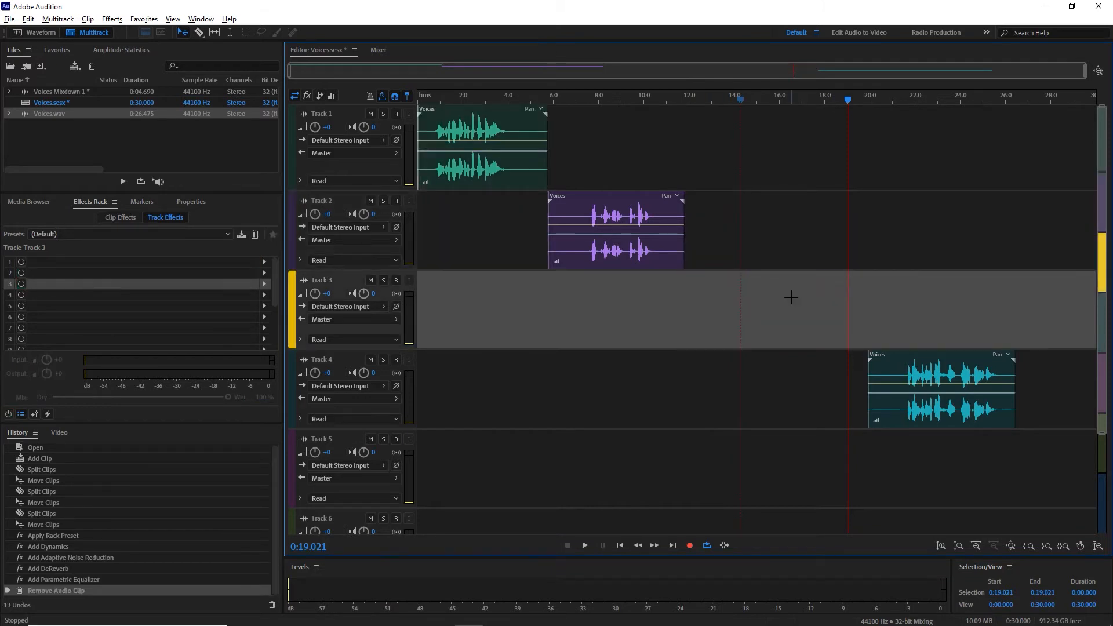
pyautogui.hotkey('ctrl', 'z')
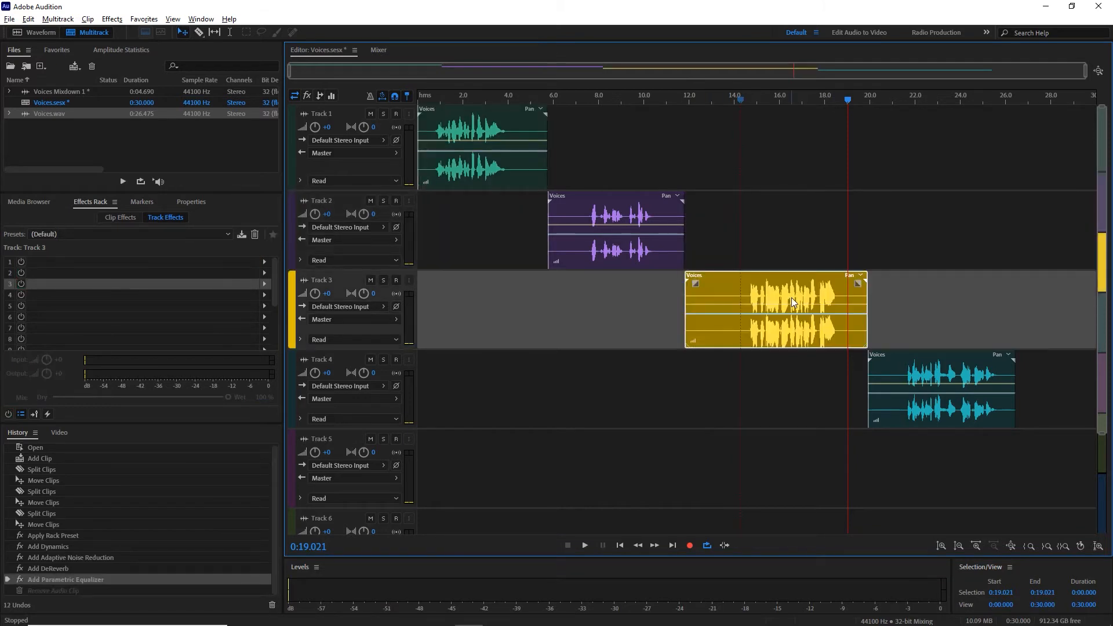
# Step: Select the time range from about 14.3 to 18.8 s over the Track 3 voice and play it looped
pyautogui.click(742, 104)
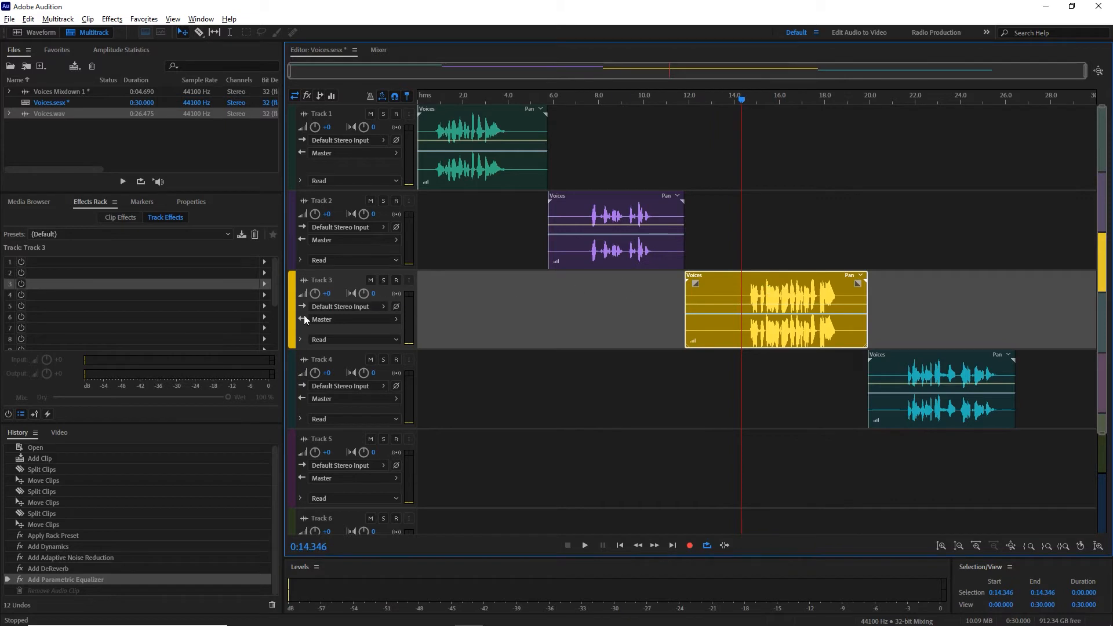
pyautogui.click(265, 260)
pyautogui.moveTo(330, 357)
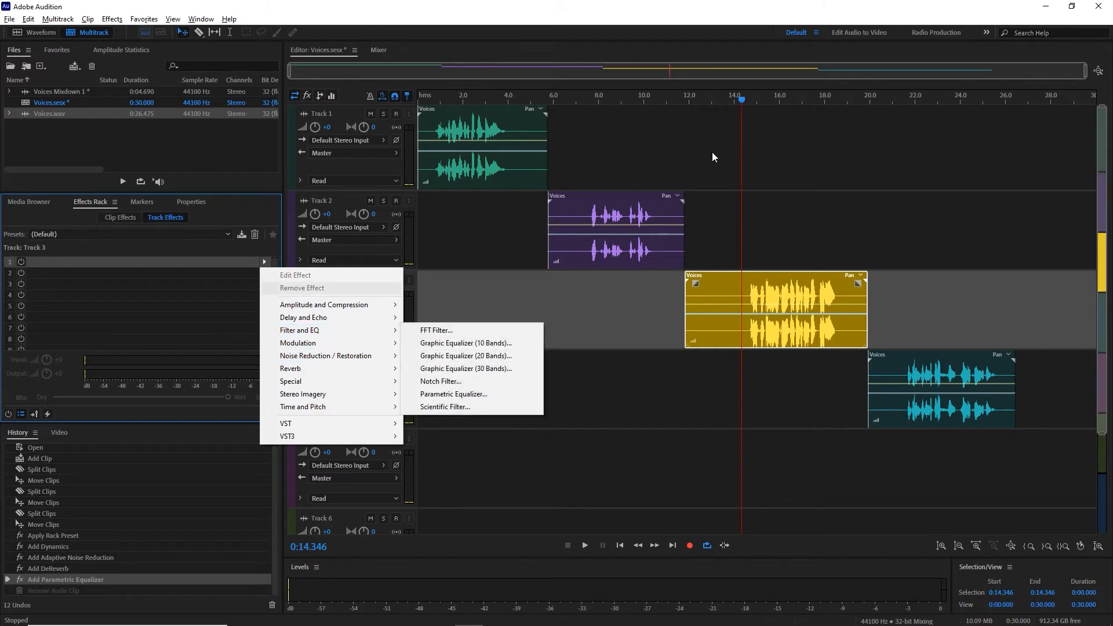
pyautogui.doubleClick(737, 106)
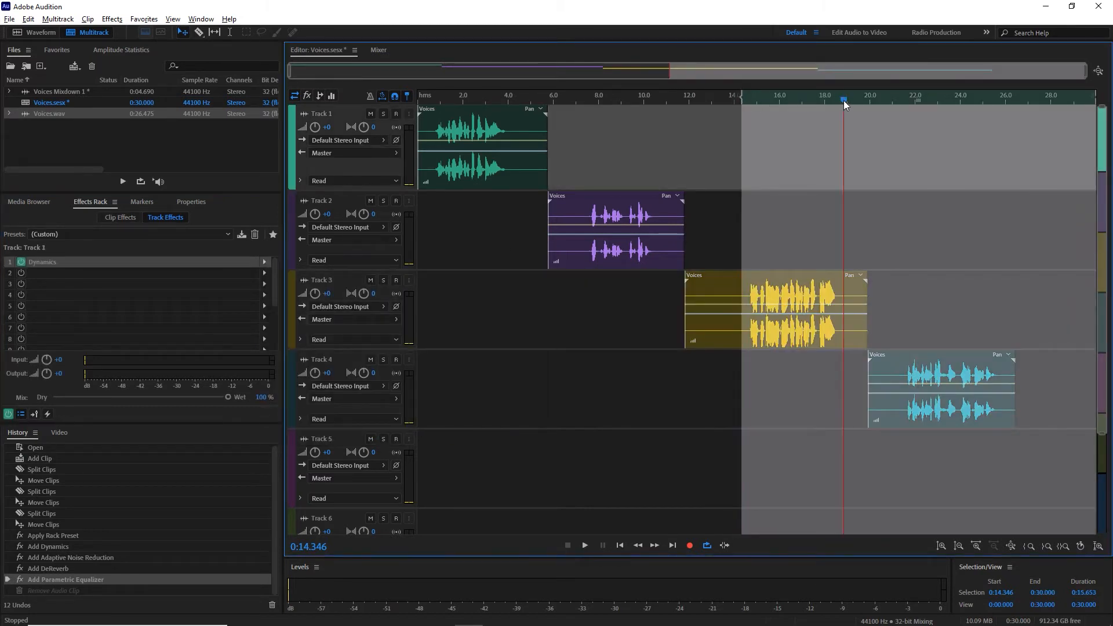
pyautogui.keyDown('shift'); pyautogui.click(844, 101); pyautogui.keyUp('shift')
pyautogui.press('space')
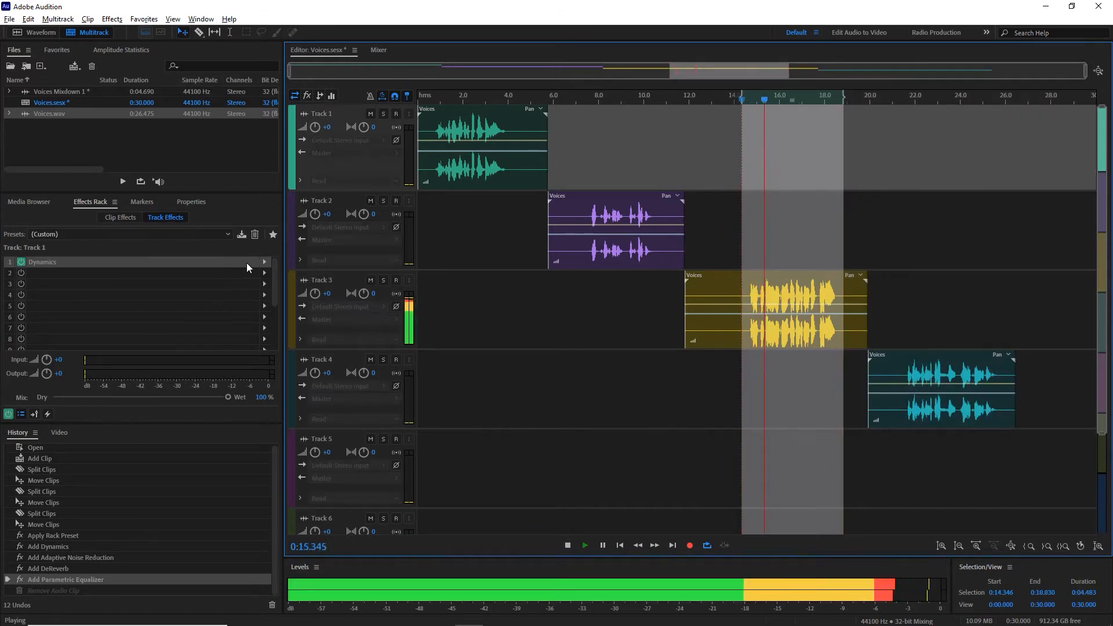
# Step: Stop playback, clear the time selection, and add a Parametric Equalizer to the first effects slot of Track 4
pyautogui.click(359, 280)
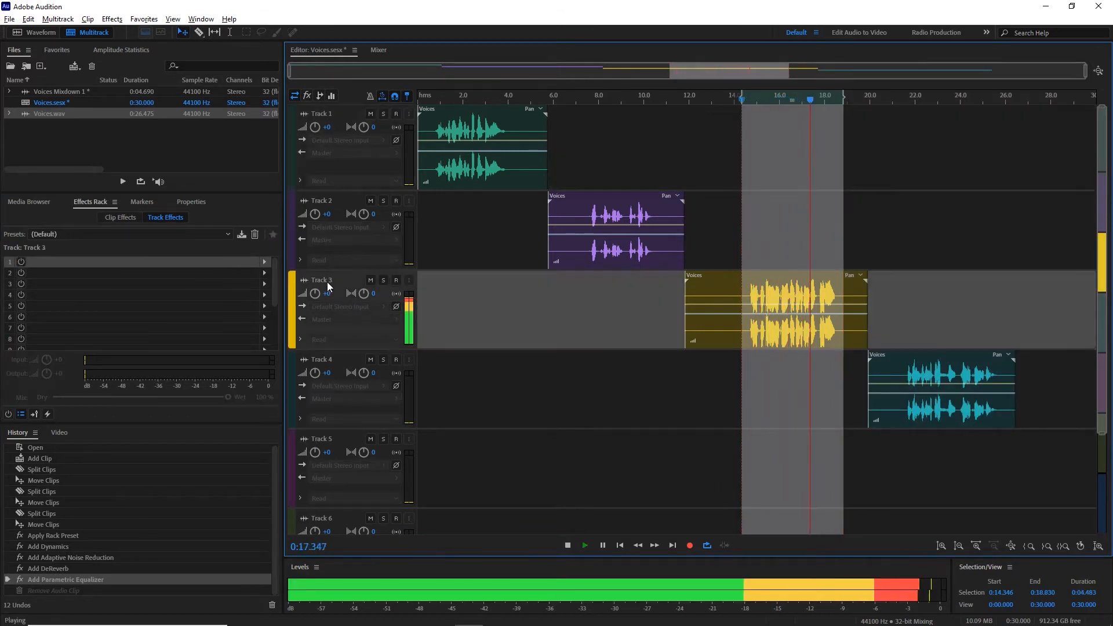
pyautogui.click(265, 262)
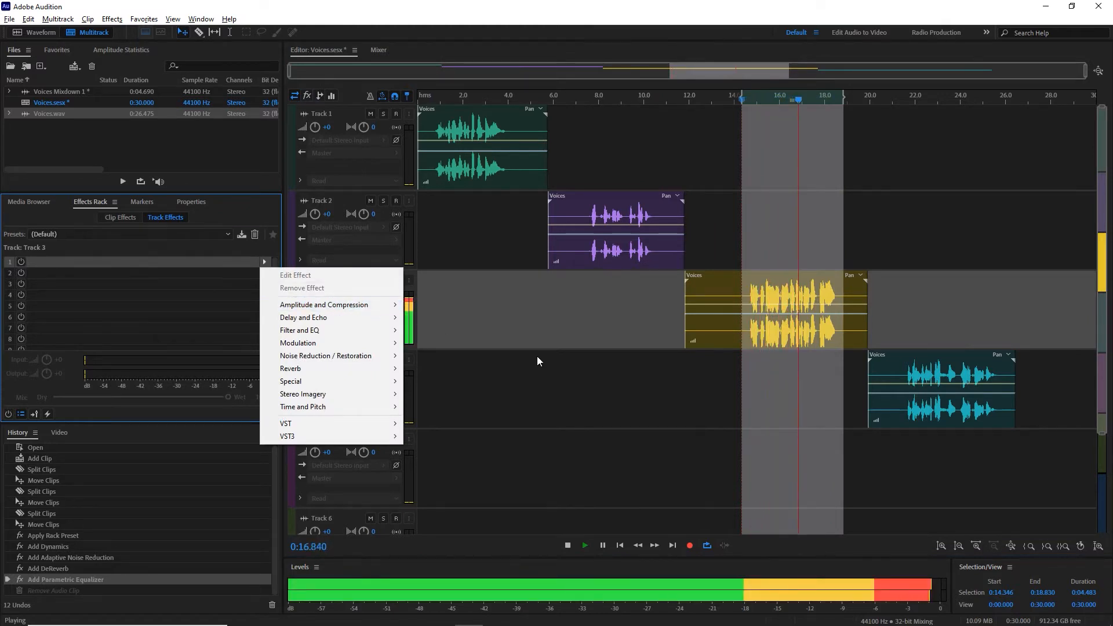
pyautogui.click(514, 350)
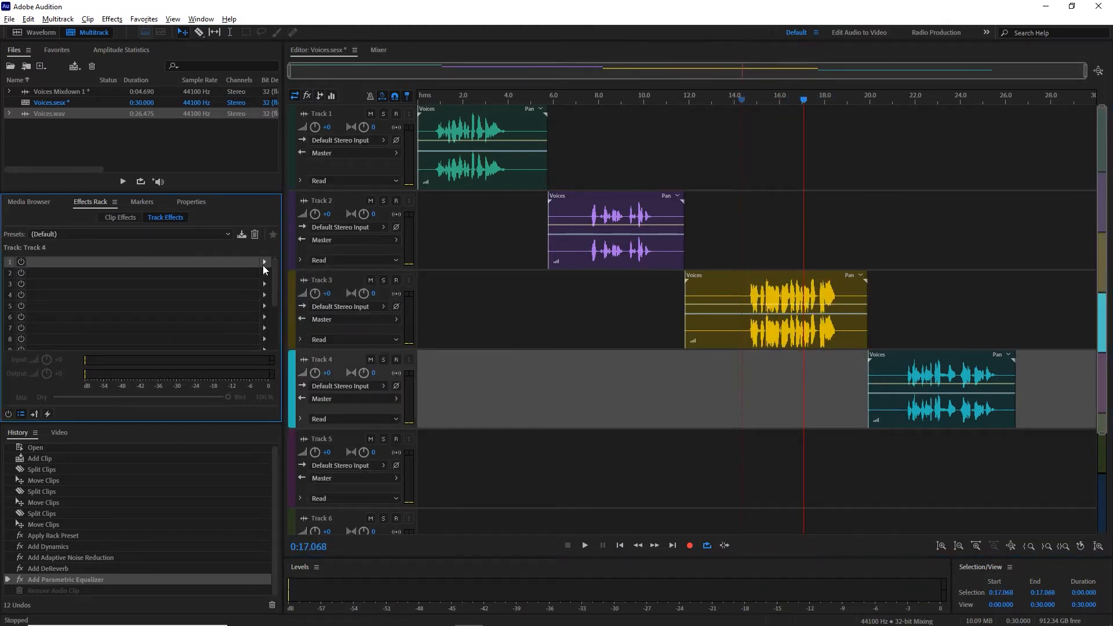
pyautogui.click(265, 262)
pyautogui.moveTo(371, 330)
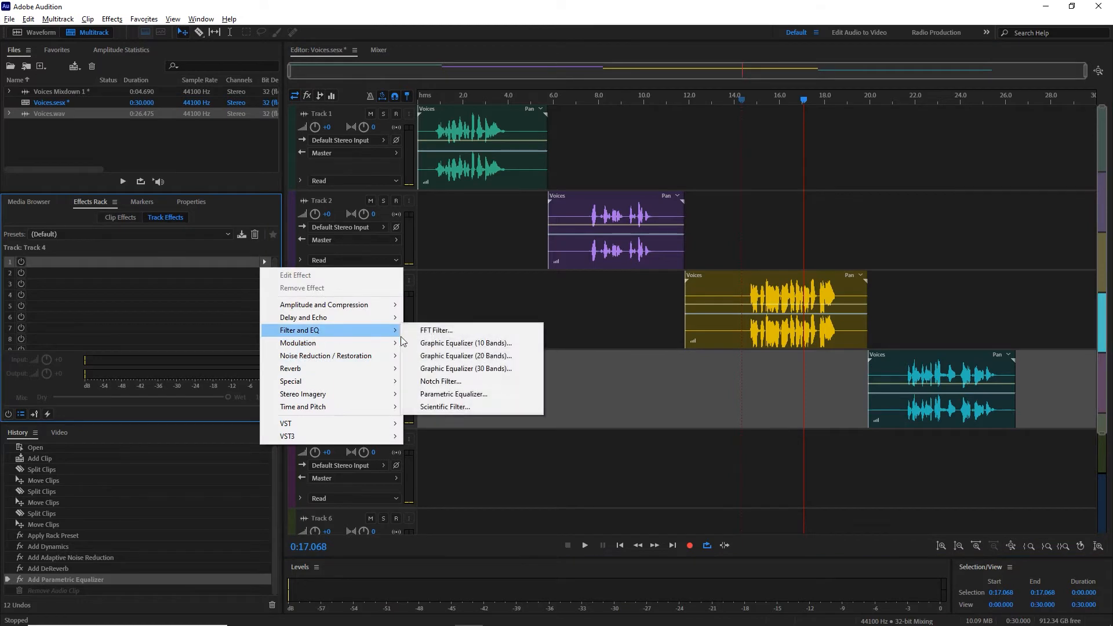
pyautogui.click(449, 394)
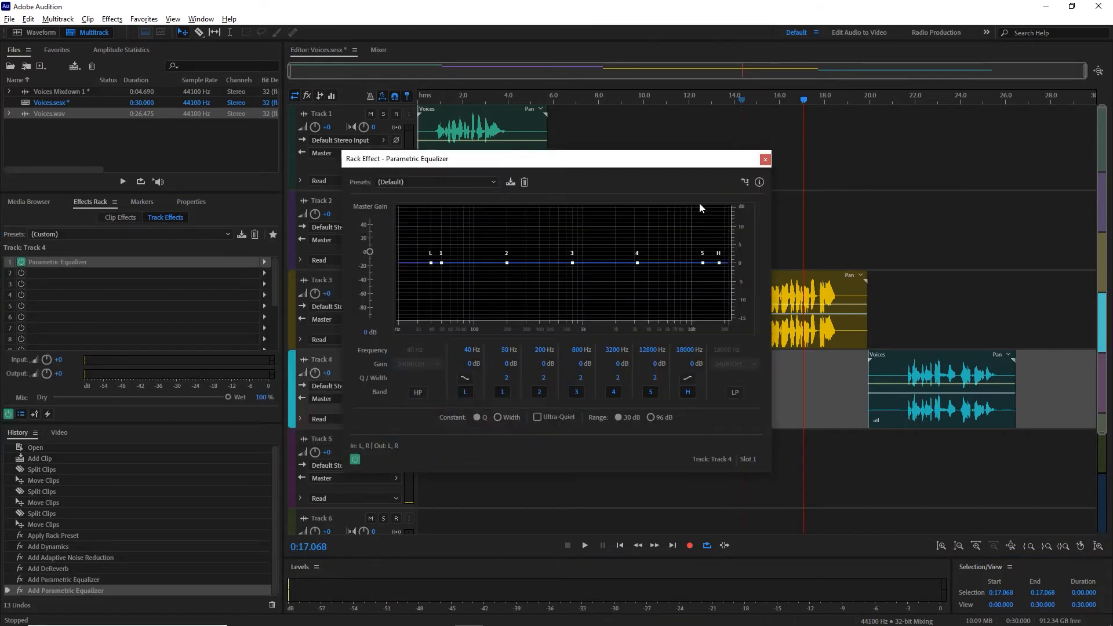
# Step: Play the Track 3 voice from about 14.6 s, stop, and close the Track 4 equalizer
pyautogui.click(742, 105)
pyautogui.press('space')
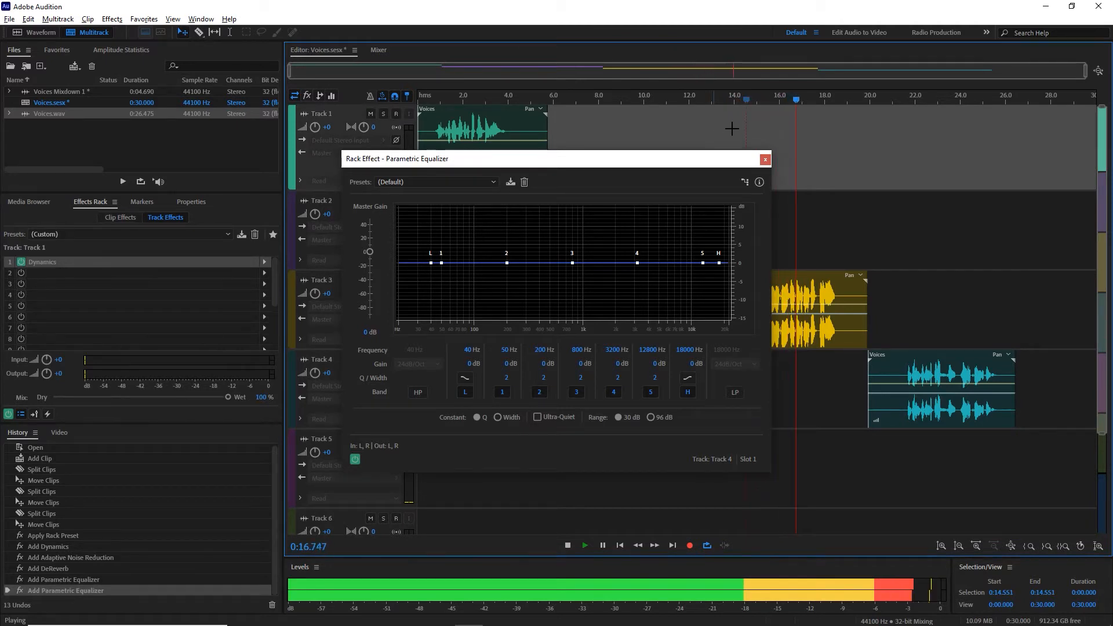
pyautogui.press('space')
pyautogui.click(765, 160)
# Step: Add a Parametric Equalizer to the first effects slot of Track 3
pyautogui.click(747, 297)
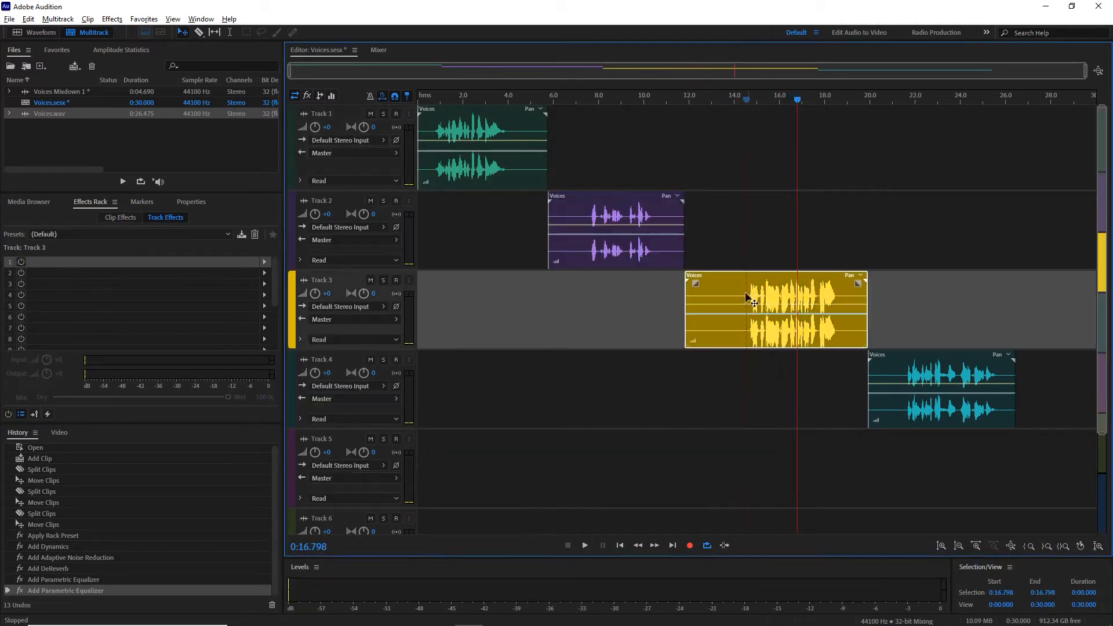
pyautogui.click(264, 262)
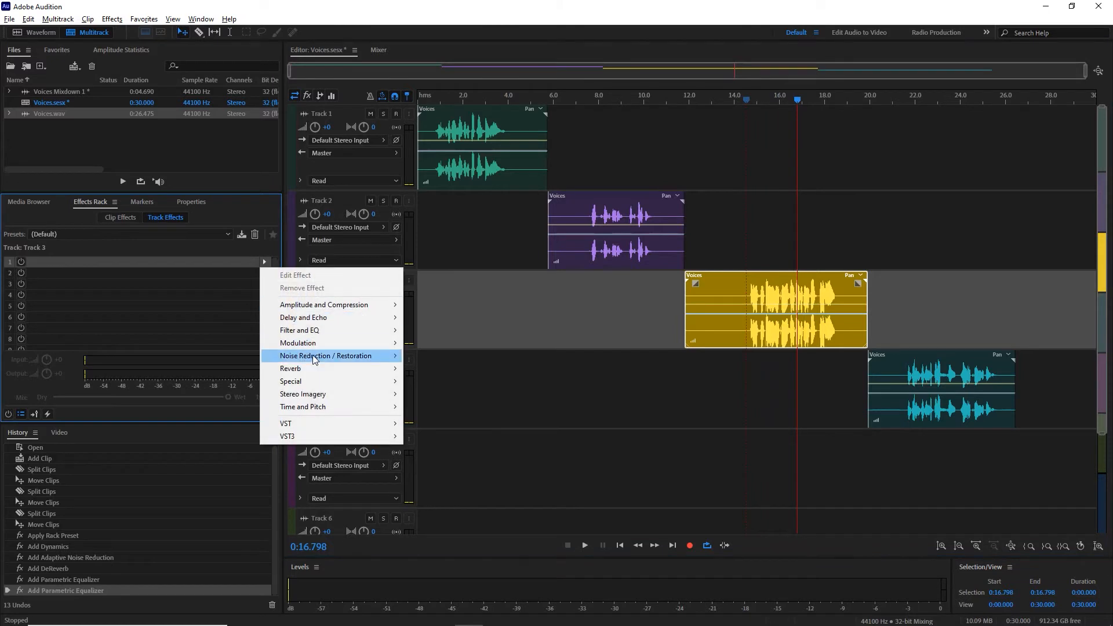
pyautogui.moveTo(323, 336)
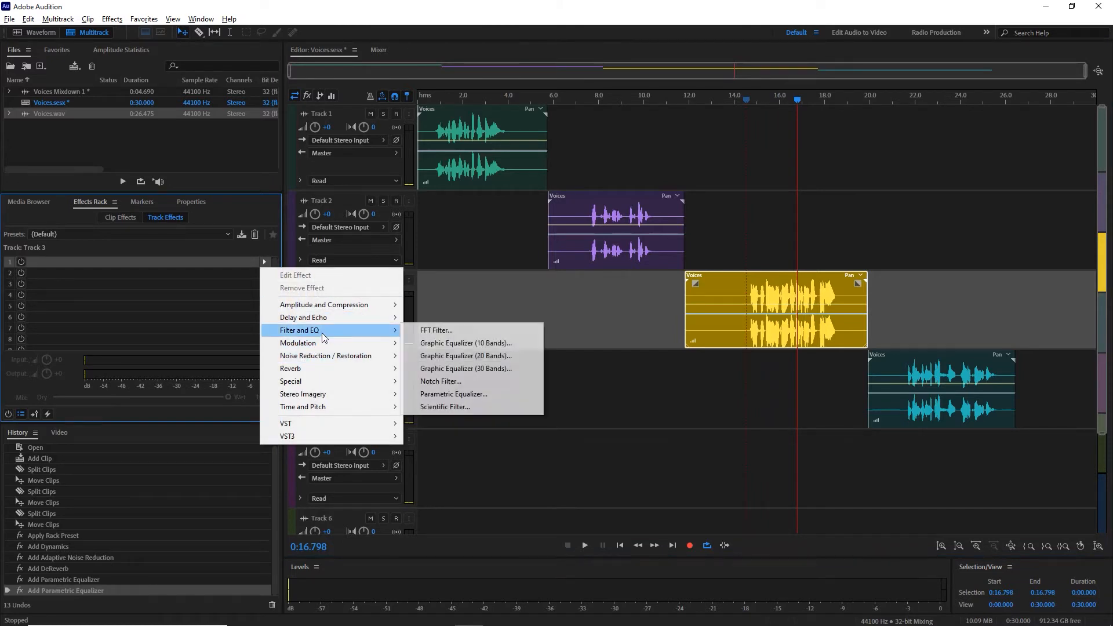
pyautogui.click(448, 394)
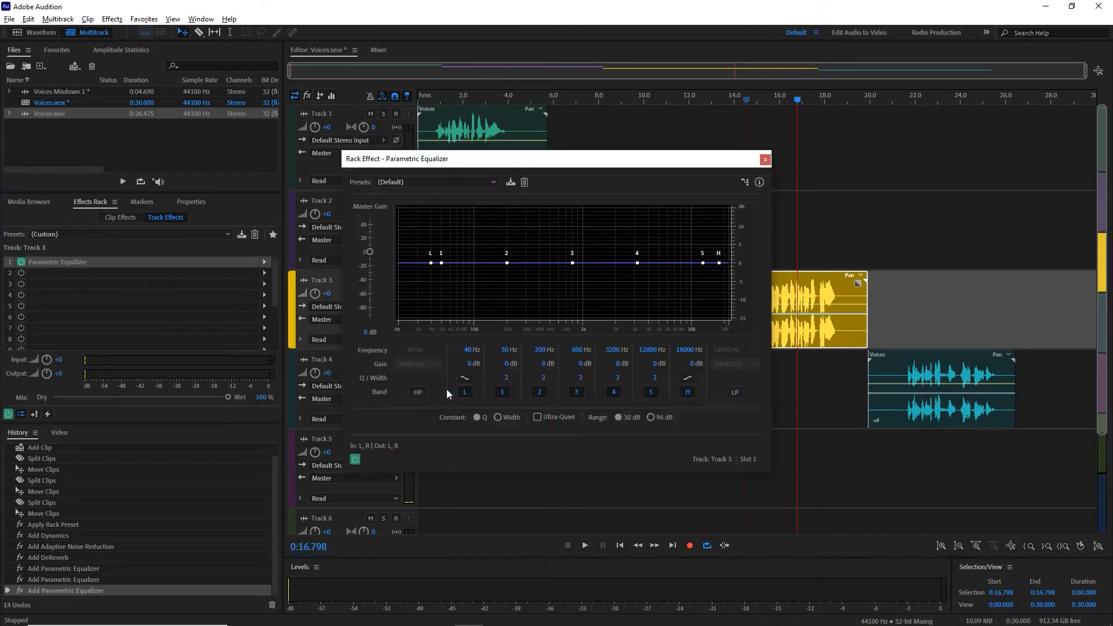
# Step: Select the time range from about 11.9 to 19.3 s over the Track 3 voice, listen to it looped, and stop
pyautogui.click(688, 98)
pyautogui.press('space')
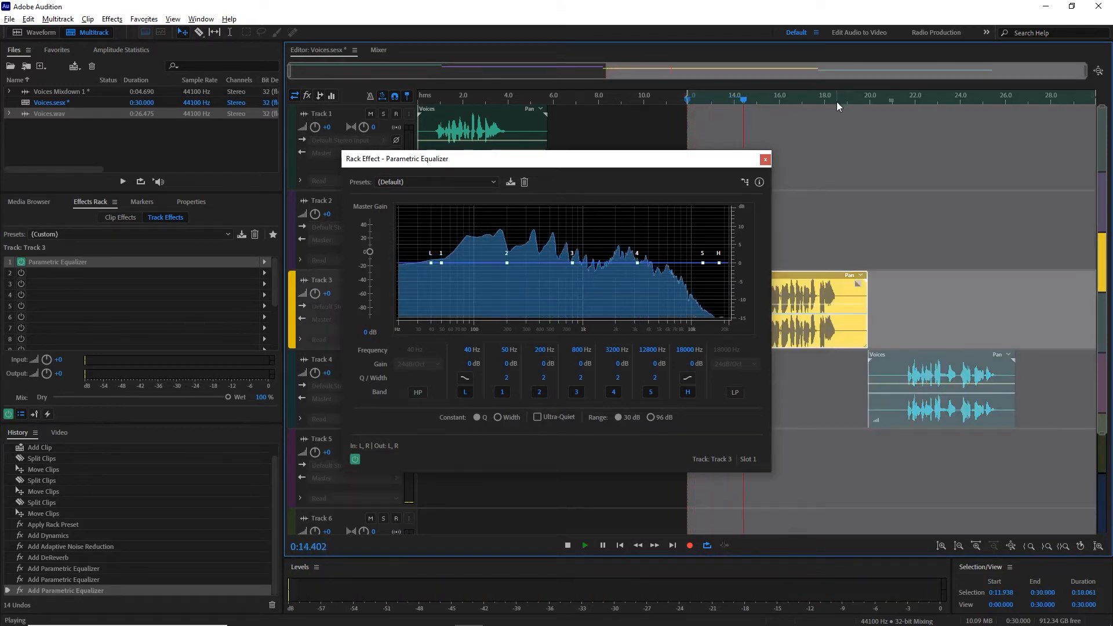
pyautogui.click(836, 102)
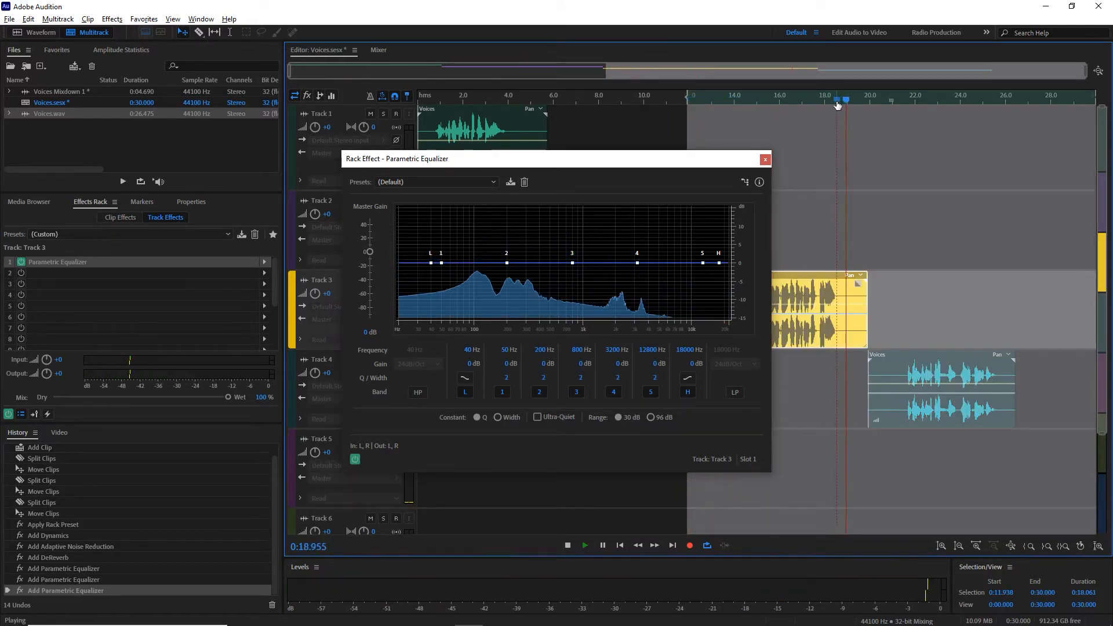
pyautogui.press('o')
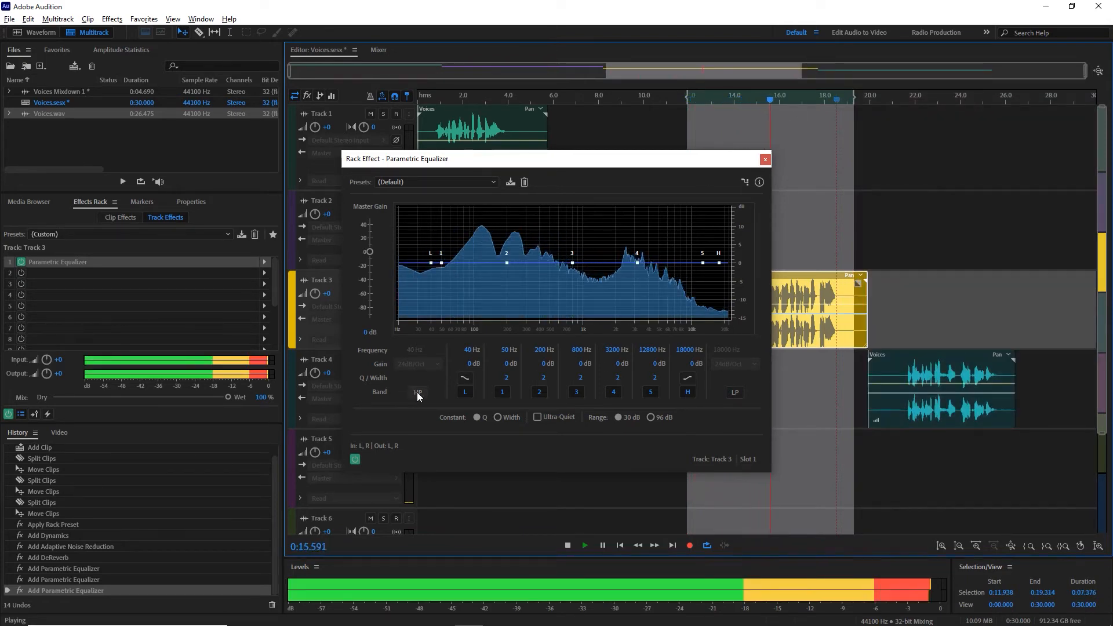
pyautogui.press('space')
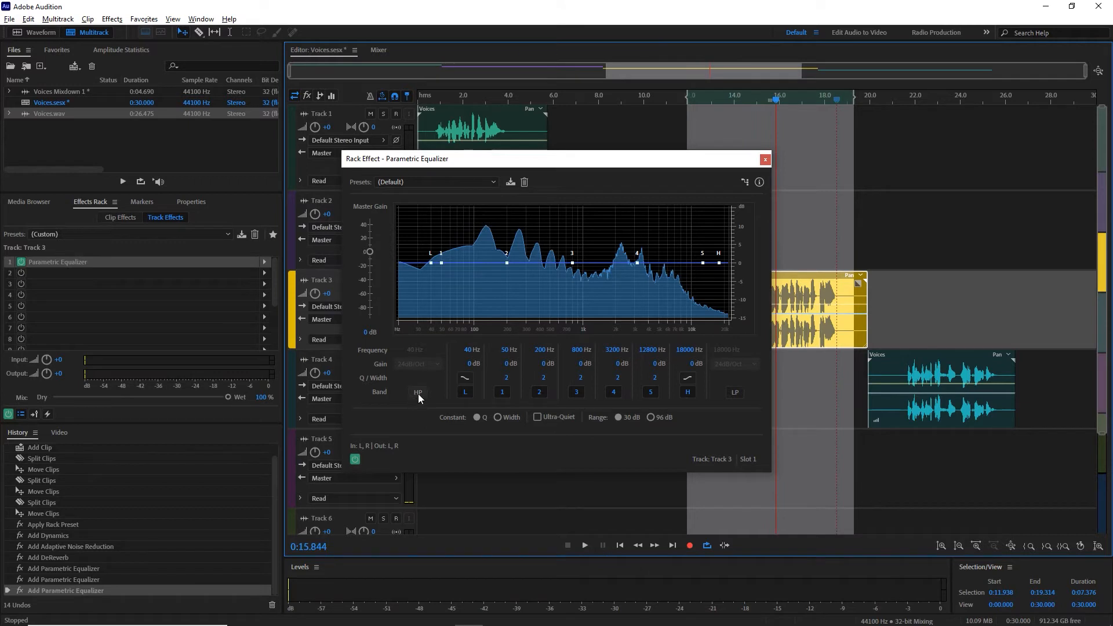
# Step: Enable the Track 3 equalizer's high-pass filter with a 120 Hz cutoff and start looped playback
pyautogui.click(418, 392)
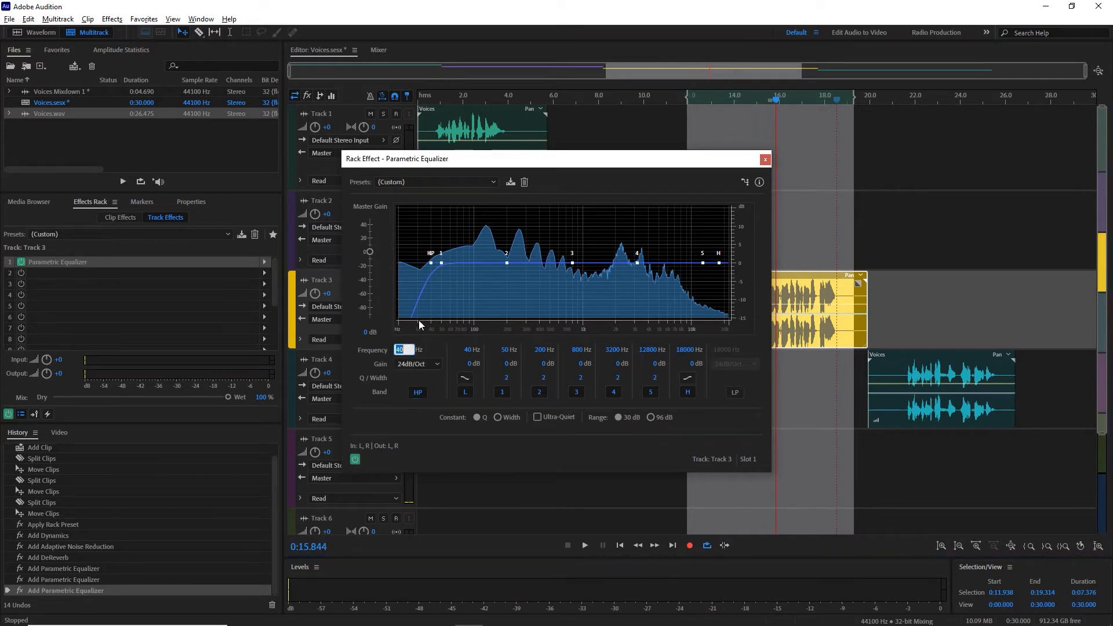
pyautogui.write('120')
pyautogui.press('Return')
pyautogui.press('space')
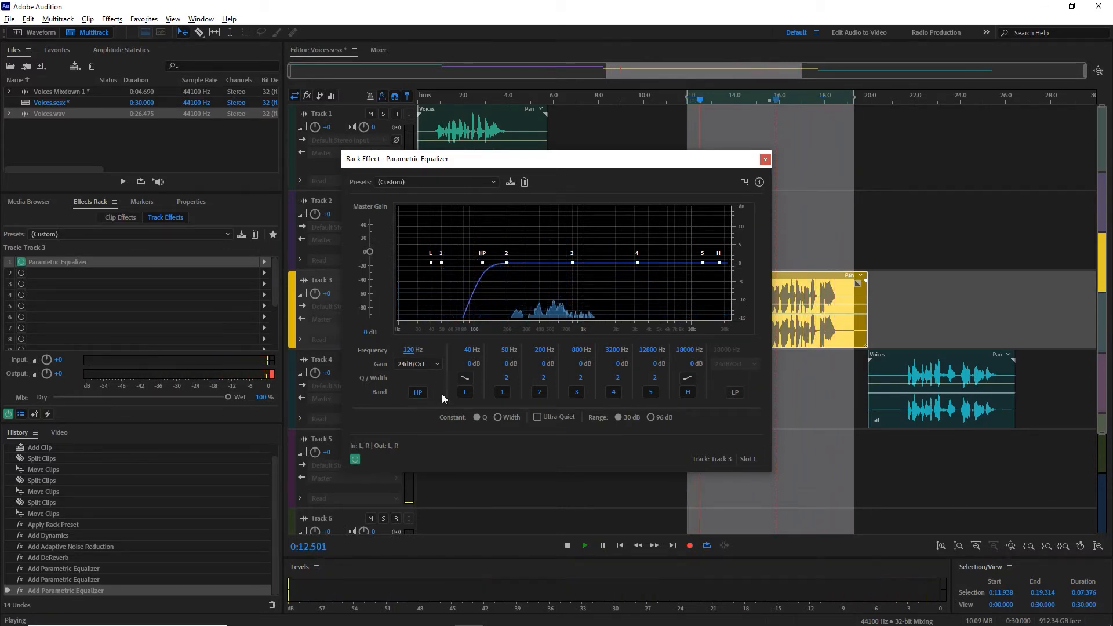
# Step: Set the high-pass cutoff to 180 Hz and listen to the looped Track 3 voice
pyautogui.click(411, 352)
pyautogui.write('180')
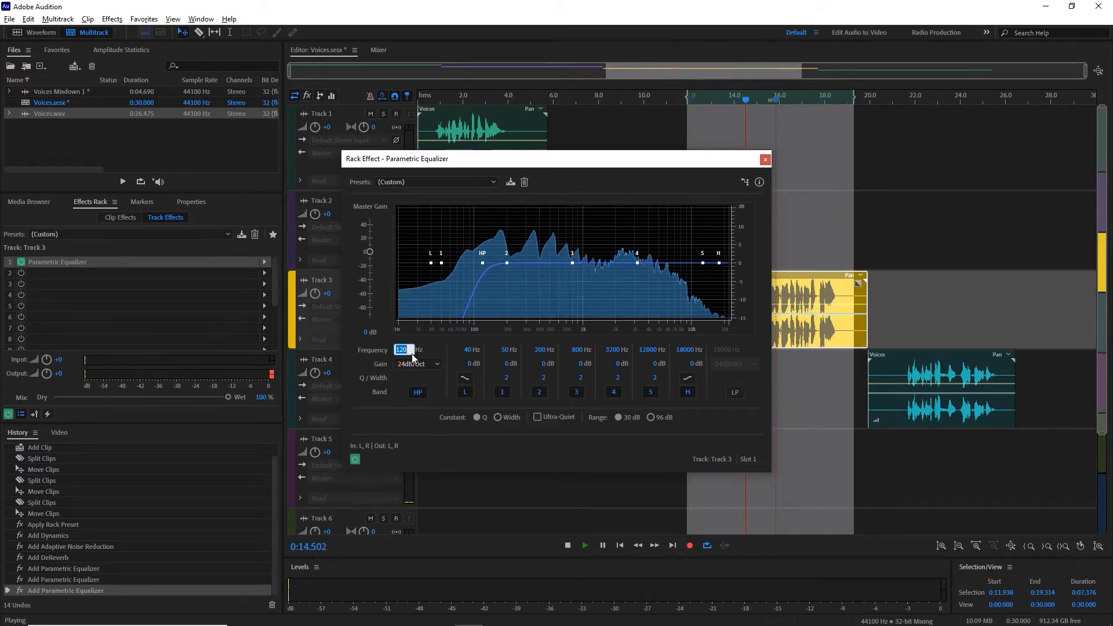
pyautogui.press('Return')
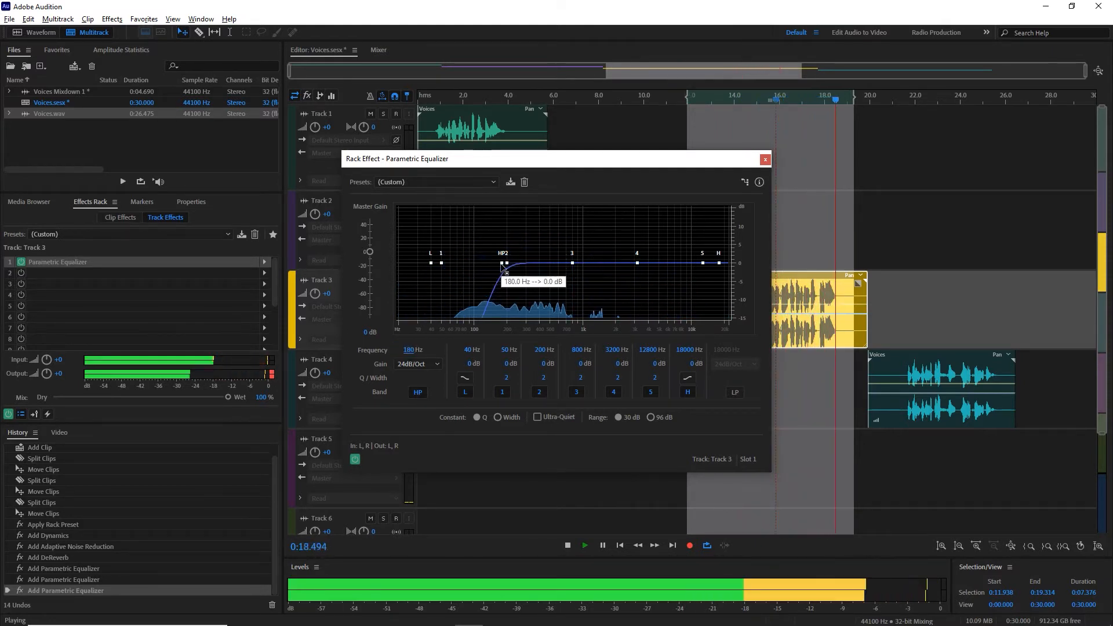
pyautogui.press('space')
pyautogui.press('space')
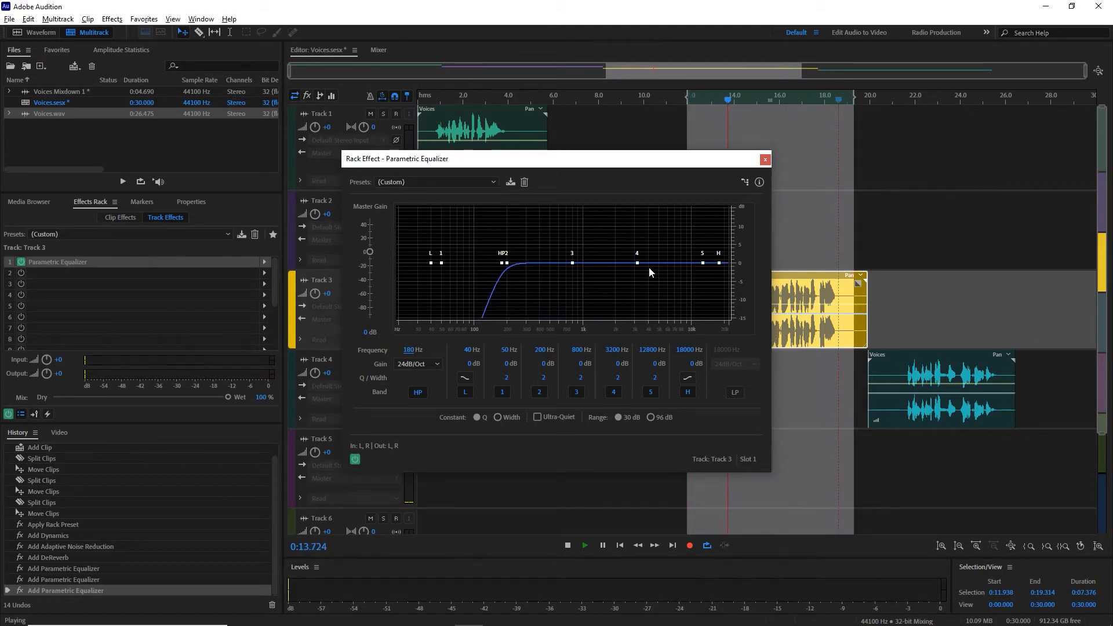
pyautogui.press('space')
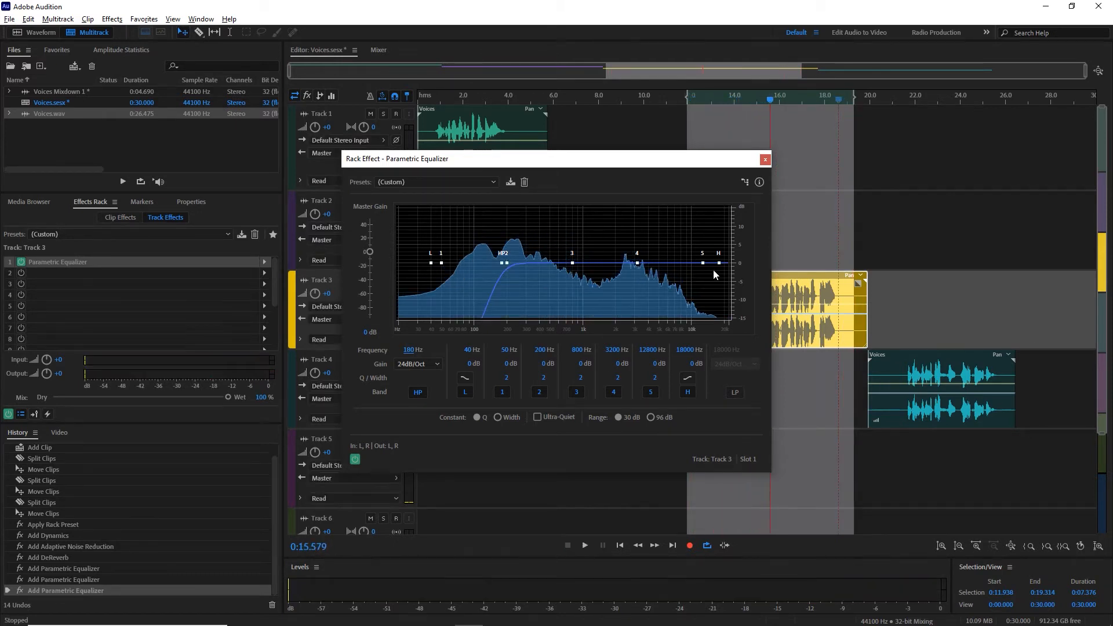
# Step: Boost equalizer band 5 by about 9.8 dB near 8772 Hz and band 4 by about 6 dB near 3048 Hz, and resume playback
pyautogui.click(702, 264)
pyautogui.moveTo(702, 264); pyautogui.dragTo(686, 227)
pyautogui.moveTo(638, 263); pyautogui.dragTo(636, 242)
pyautogui.press('space')
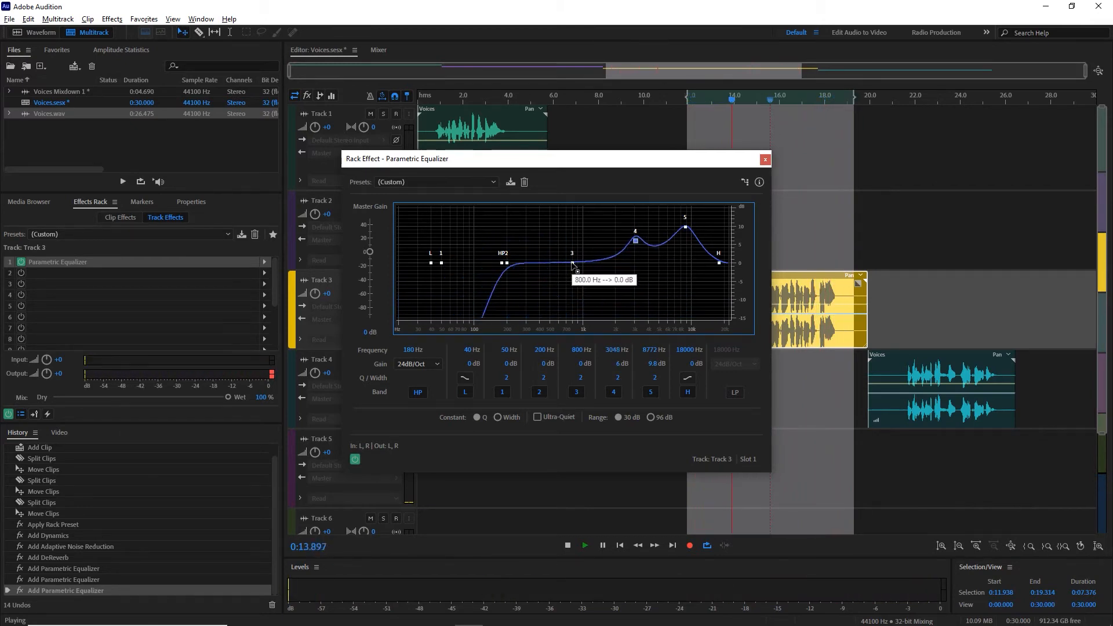
# Step: Cut equalizer band 3 by about 5.2 dB near 829 Hz, close the equalizer, and stop playback
pyautogui.moveTo(573, 264); pyautogui.dragTo(575, 283)
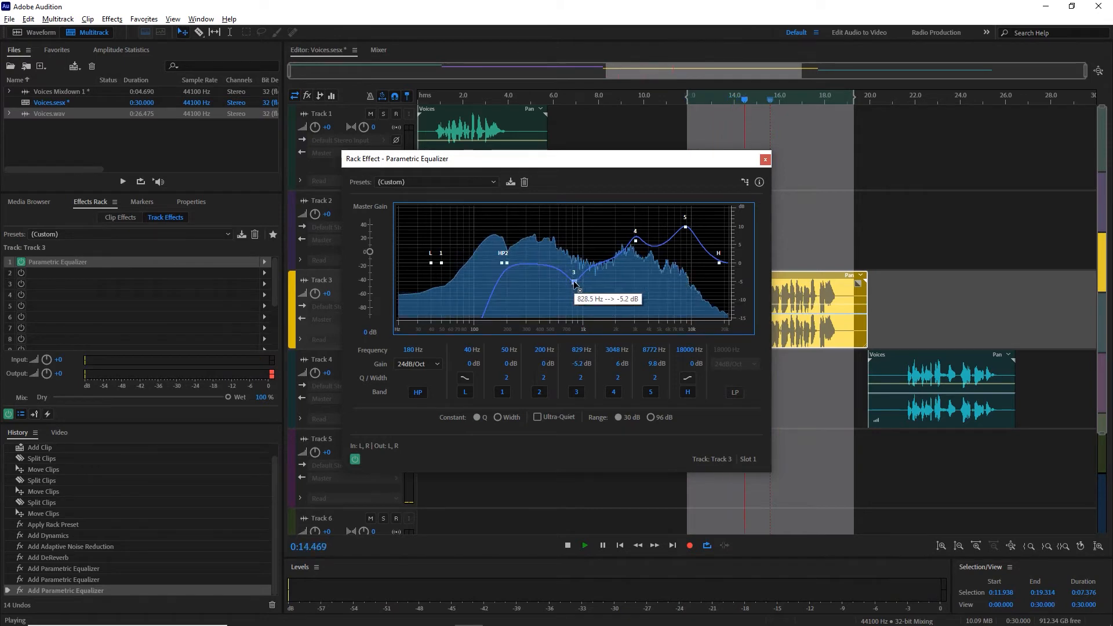
pyautogui.click(765, 159)
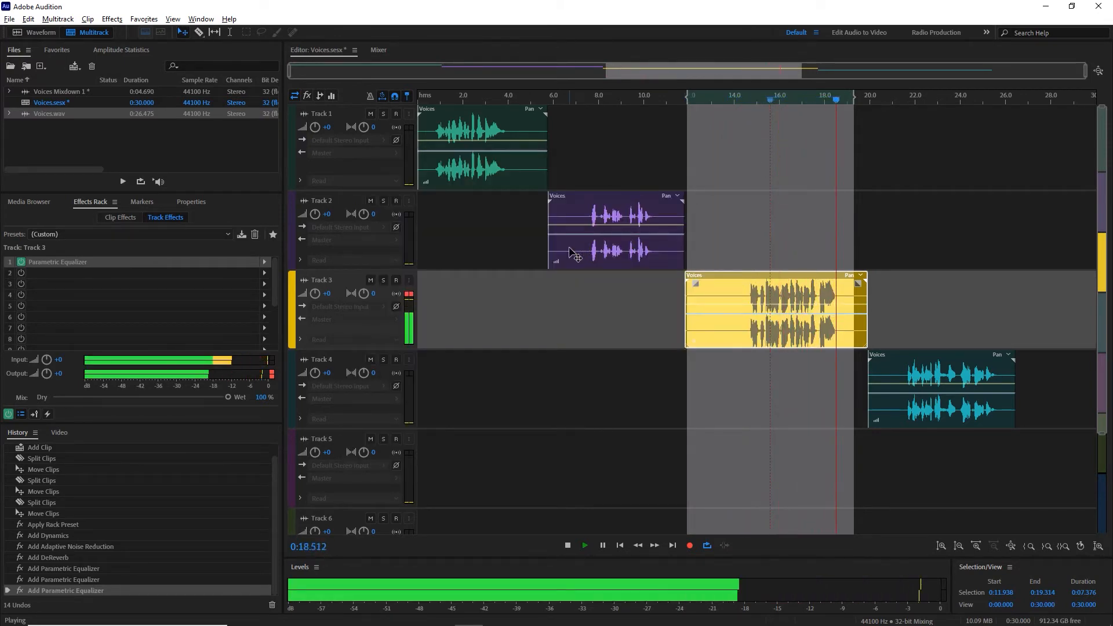
pyautogui.press('space')
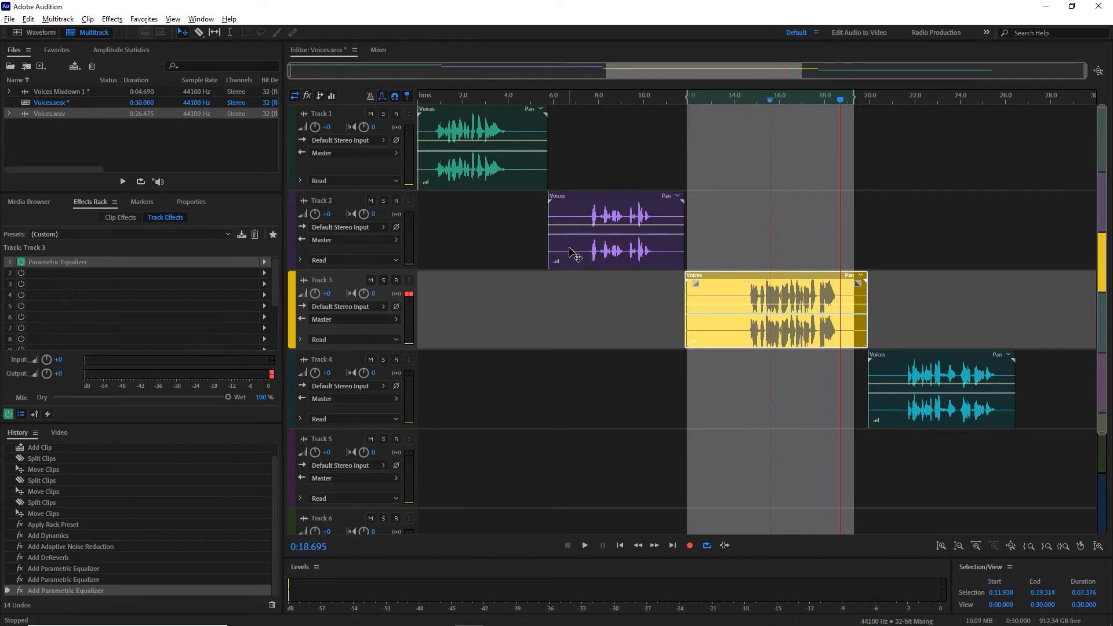
# Step: Clear the time selection and play the Track 4 voice from about 21.5 s
pyautogui.press('g')
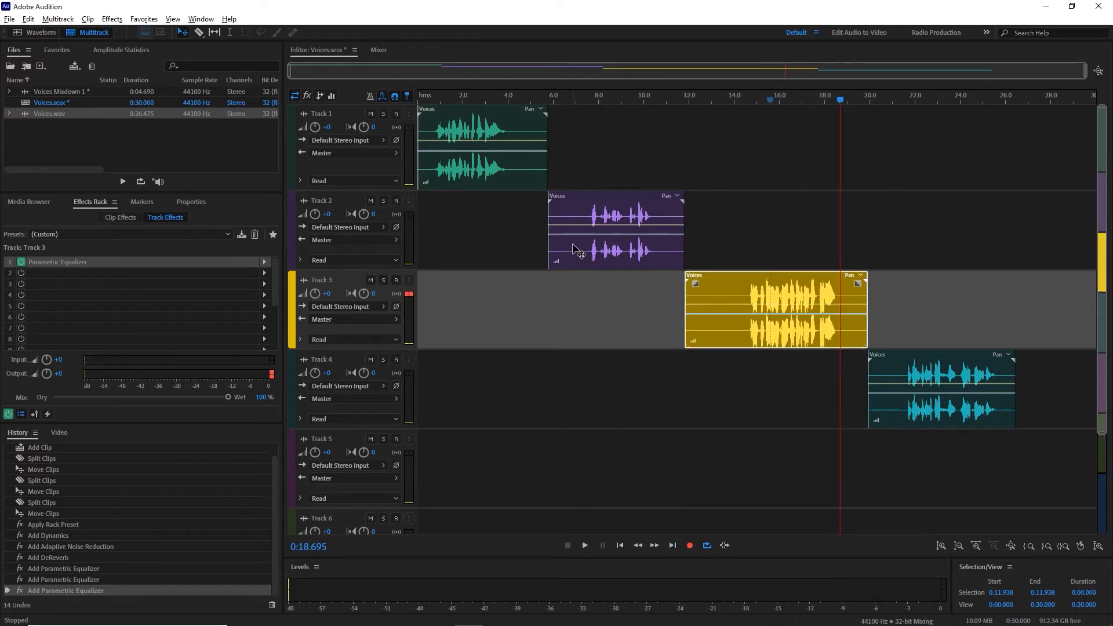
pyautogui.click(906, 102)
pyautogui.press('space')
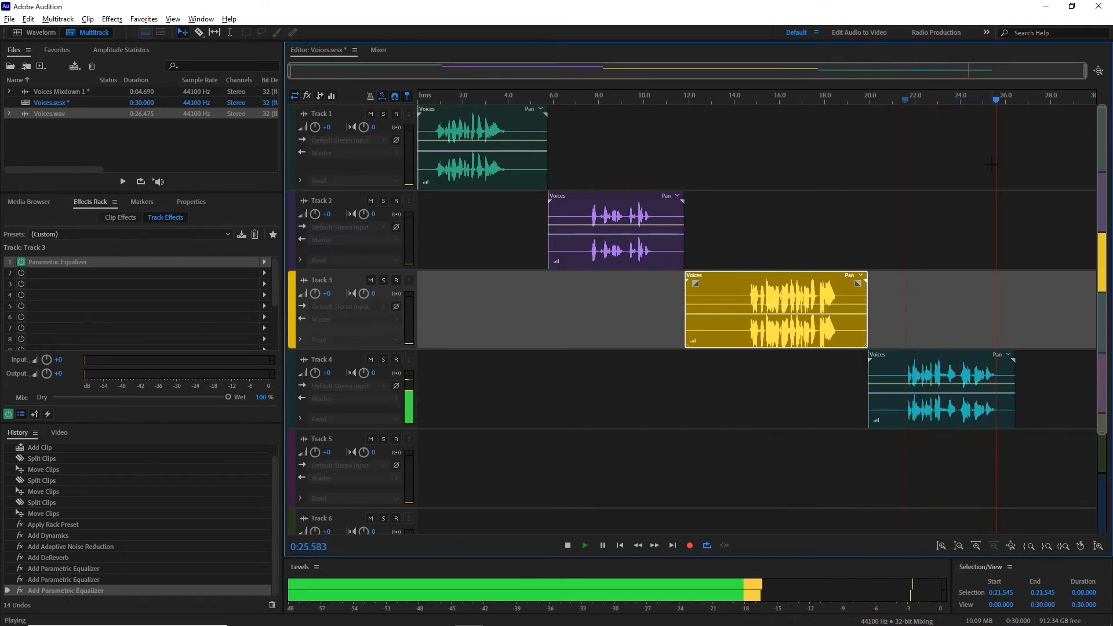
pyautogui.press('space')
# Step: Review the Master track's Parametric Equalizer settings, close the equalizer, and place the playhead at about 21.3 s
pyautogui.scroll(-3, 650, 388)
pyautogui.click(351, 471)
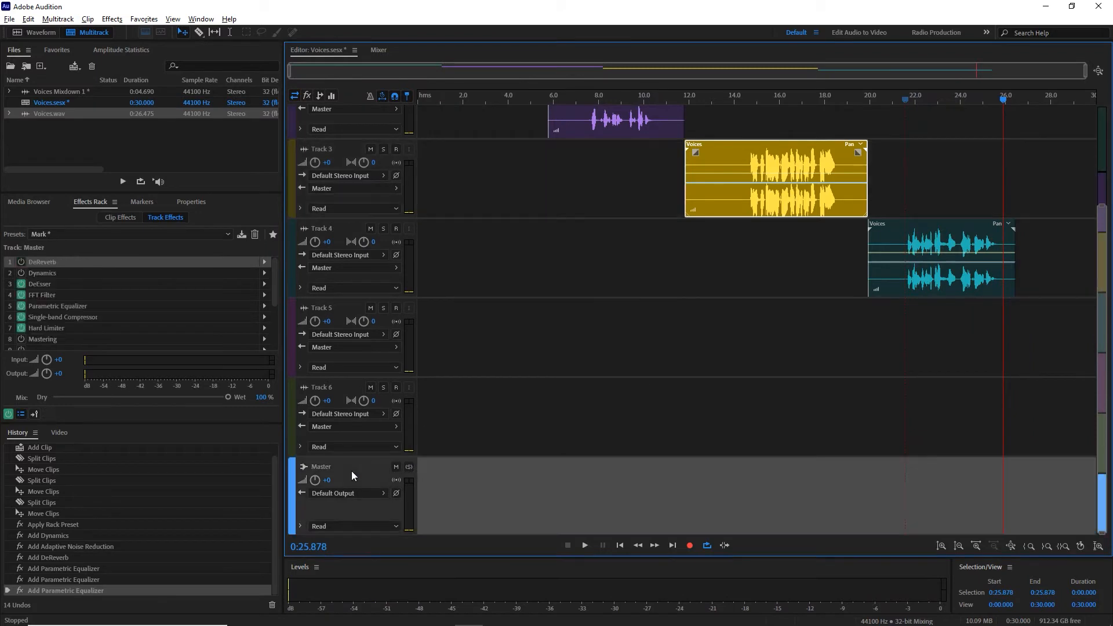
pyautogui.doubleClick(72, 306)
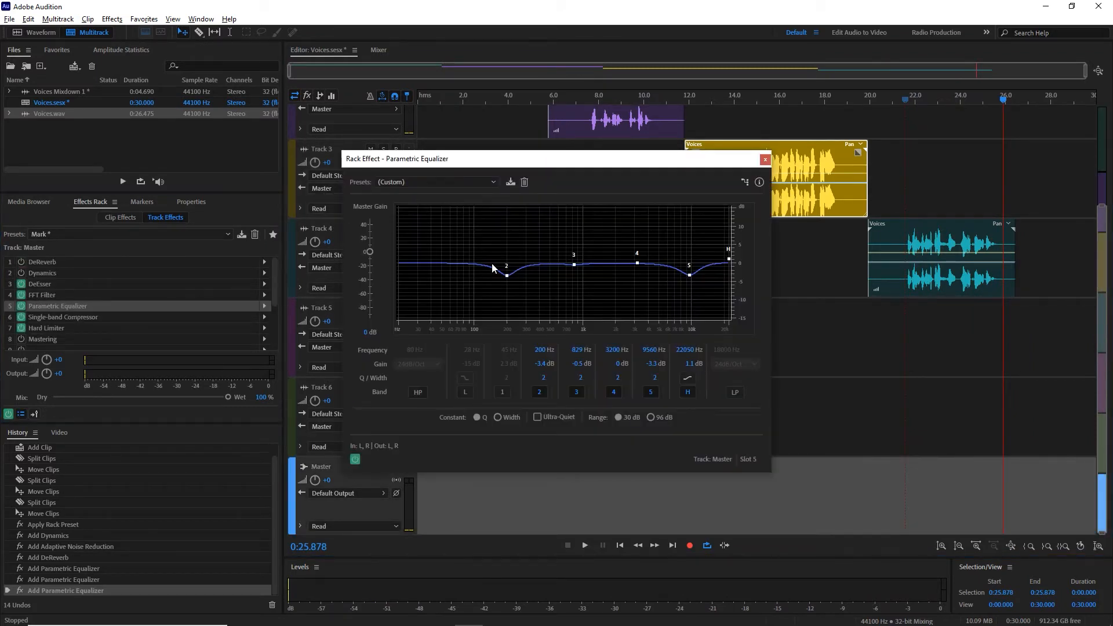
pyautogui.click(75, 315)
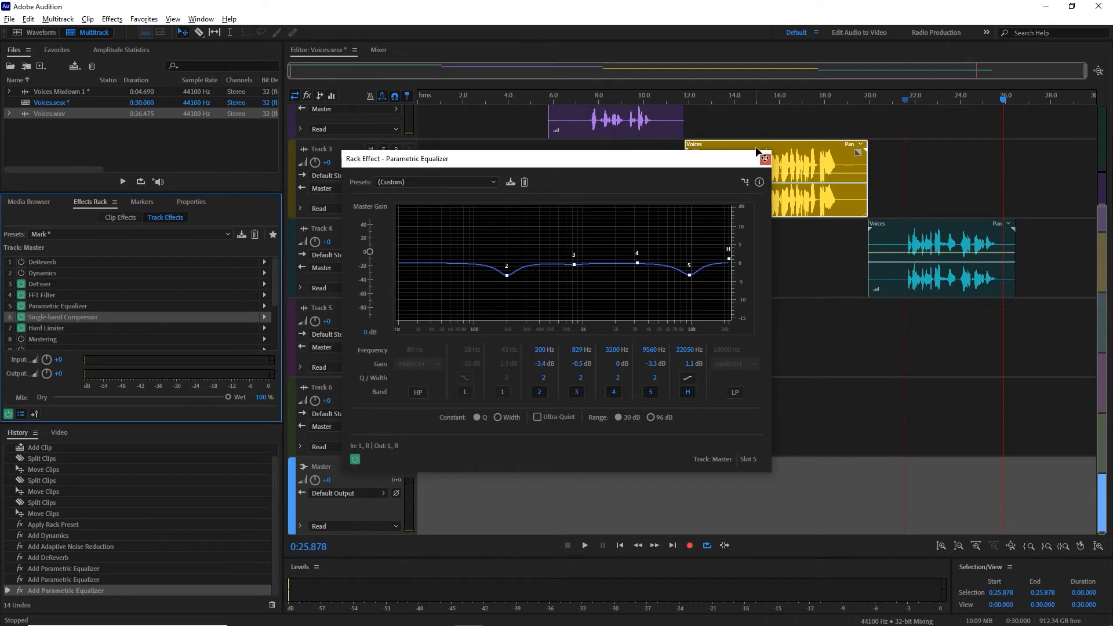
pyautogui.click(760, 162)
pyautogui.click(766, 160)
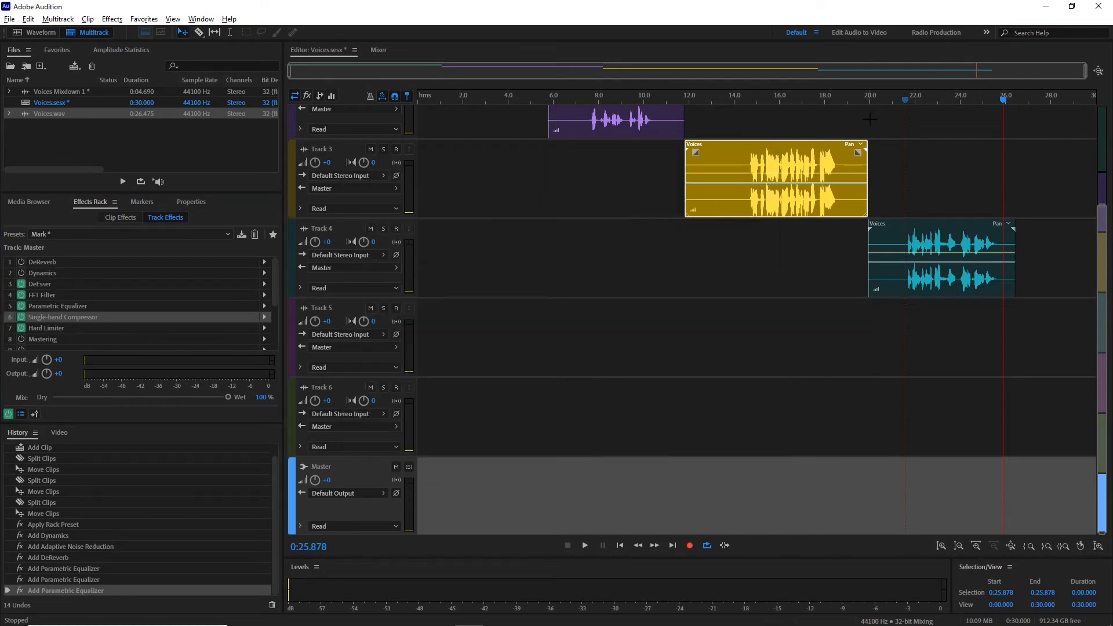
pyautogui.click(900, 102)
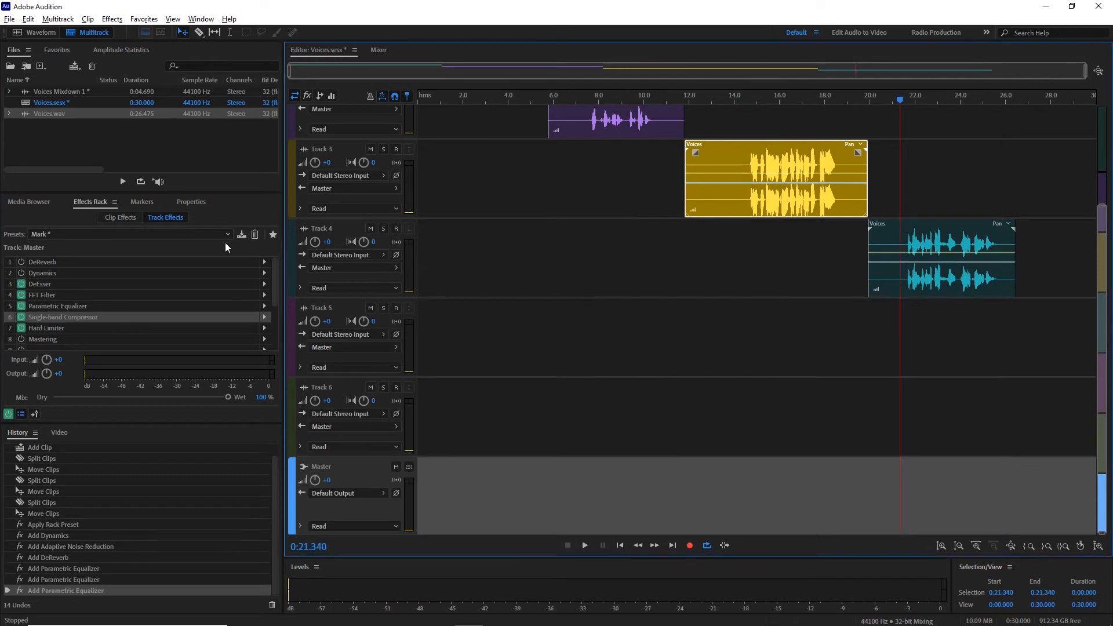
# Step: Check the Master track's FFT Filter and cut its Parametric Equalizer band 3 to about -3.9 dB near 849 Hz during playback
pyautogui.doubleClick(71, 305)
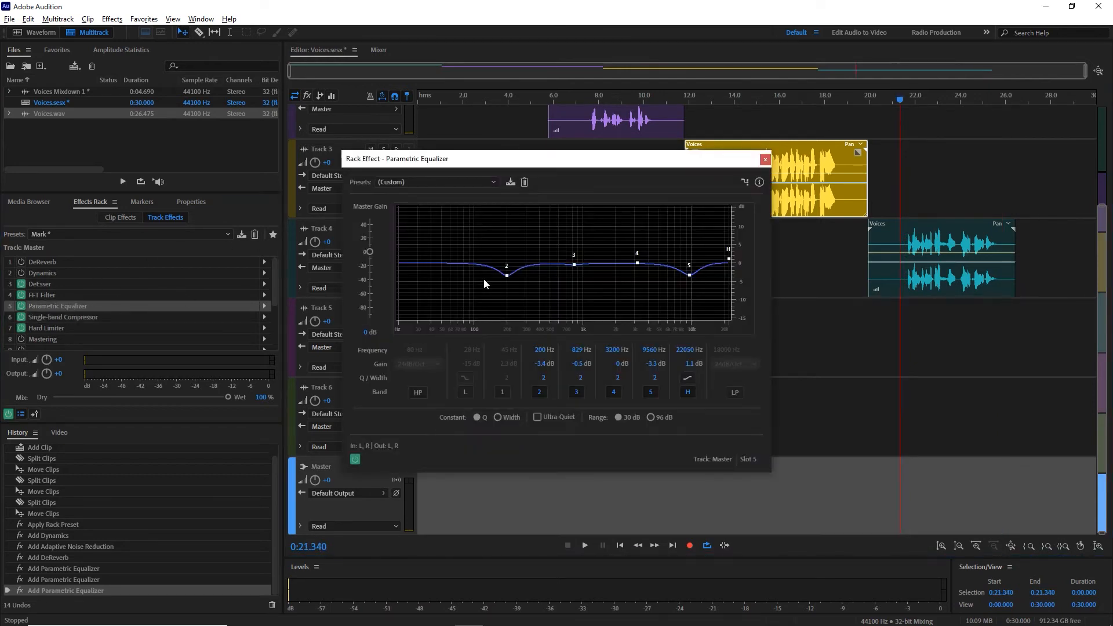
pyautogui.doubleClick(55, 296)
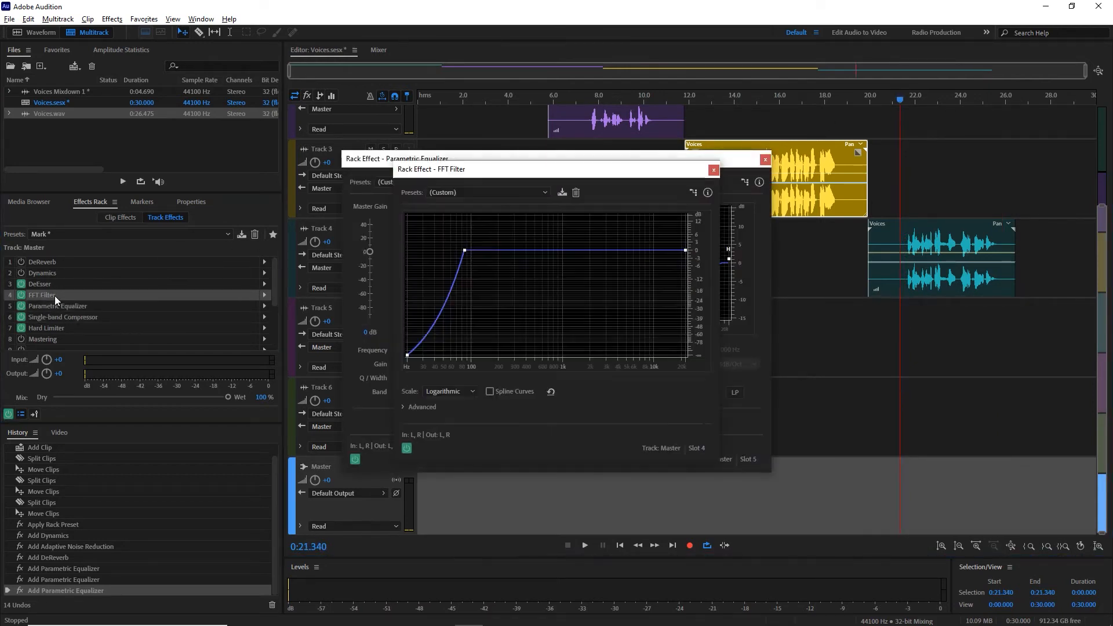
pyautogui.click(714, 170)
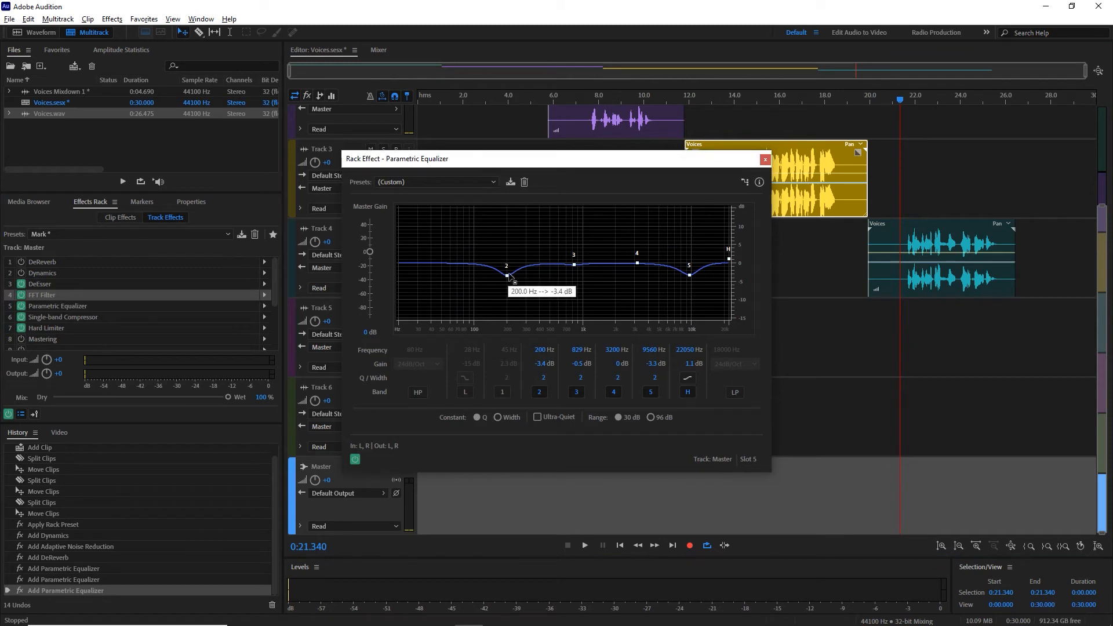
pyautogui.press('space')
pyautogui.moveTo(576, 266); pyautogui.dragTo(576, 278)
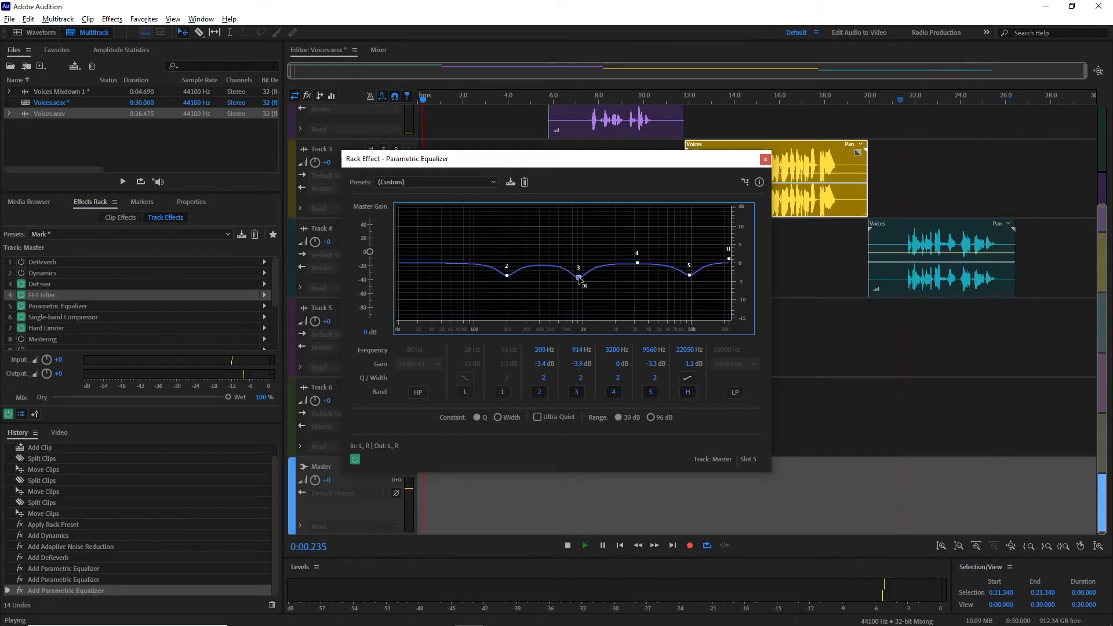
pyautogui.press('space')
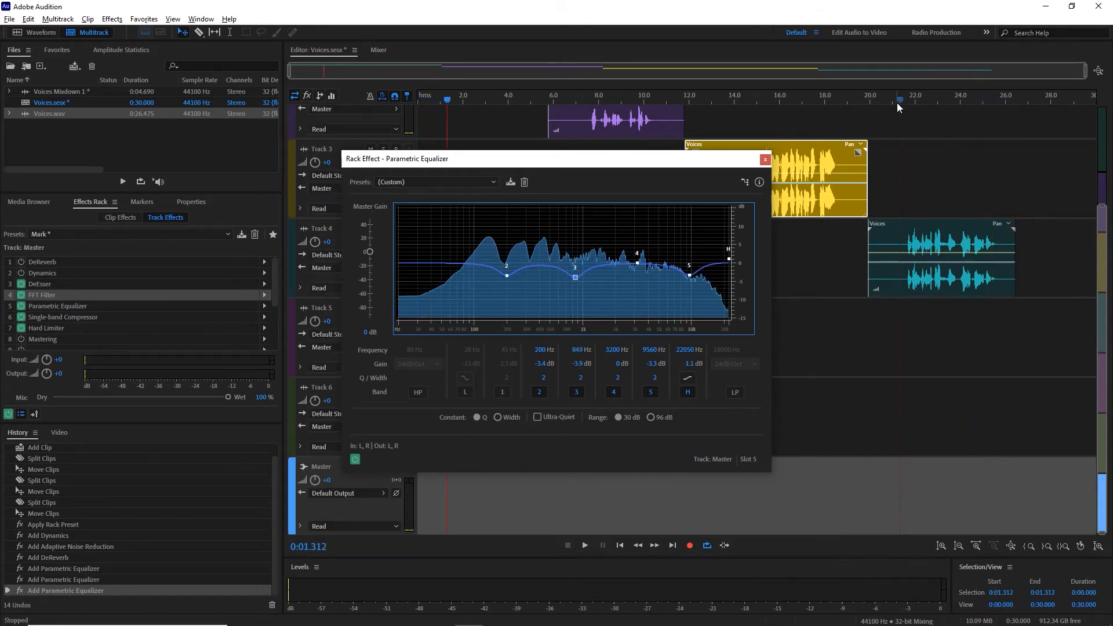
# Step: Play from about 21.2 s while setting band 3 to about -6.2 dB near 881 Hz and high shelf to -15 dB near 20232 Hz
pyautogui.click(897, 103)
pyautogui.press('space')
pyautogui.moveTo(575, 277); pyautogui.dragTo(577, 285)
pyautogui.moveTo(729, 259); pyautogui.dragTo(725, 319)
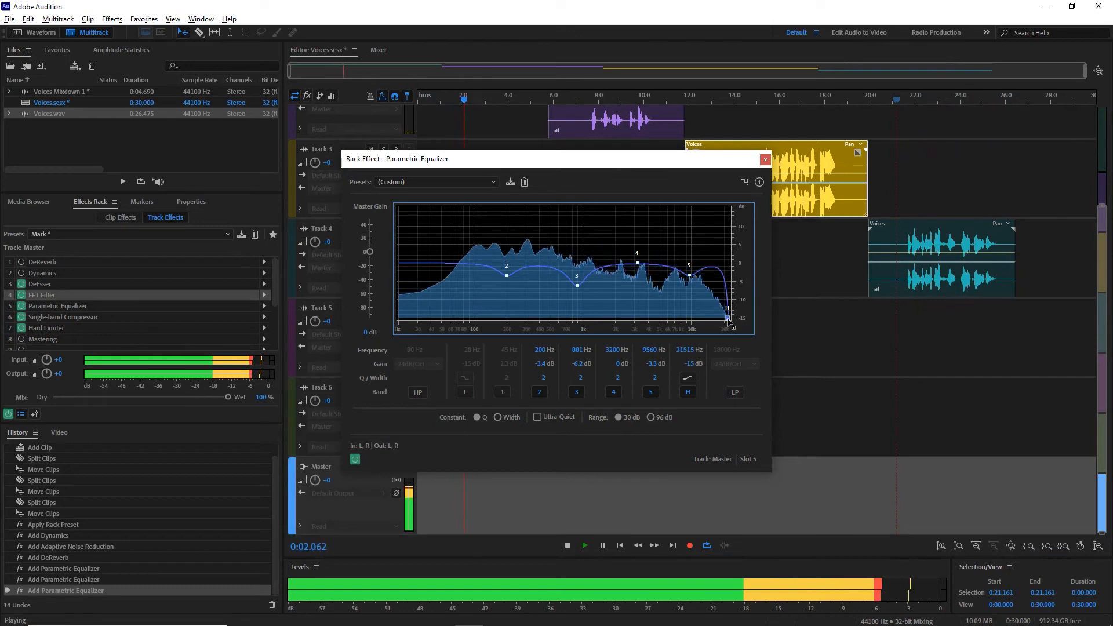
pyautogui.press('space')
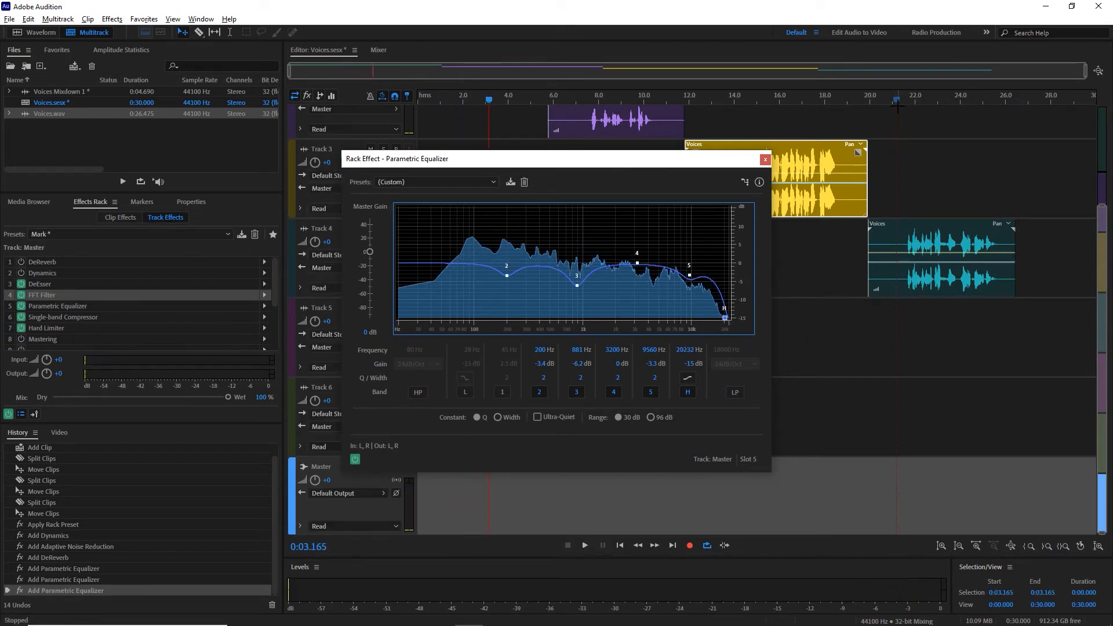
# Step: Play the Track 4 voice from about 21.2 s, close the equalizer, and stop playback
pyautogui.click(897, 106)
pyautogui.press('space')
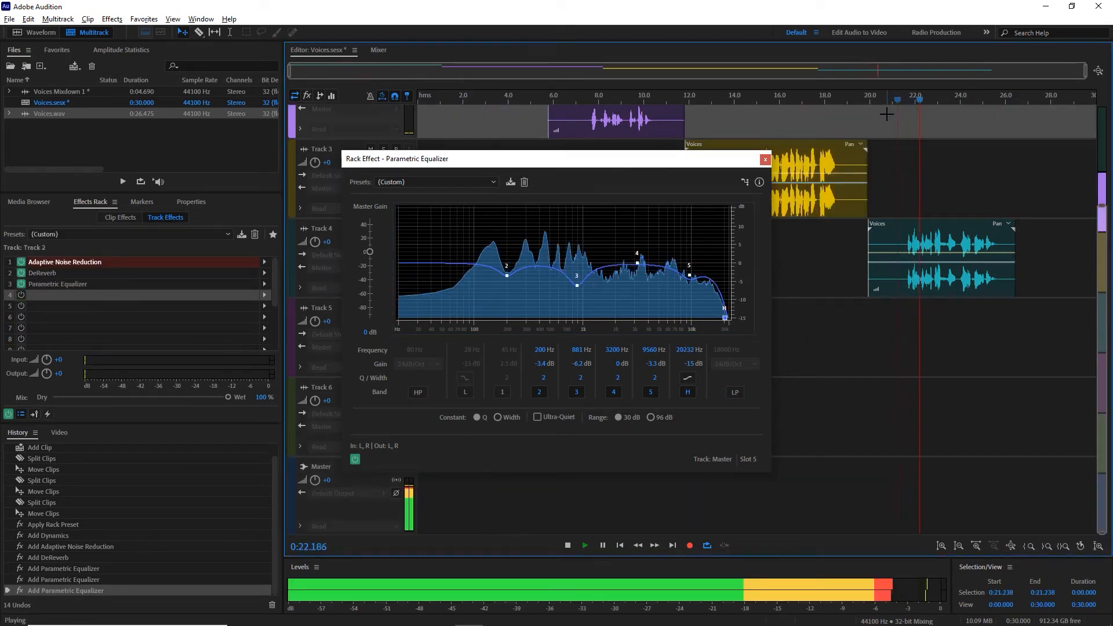
pyautogui.click(764, 161)
pyautogui.press('space')
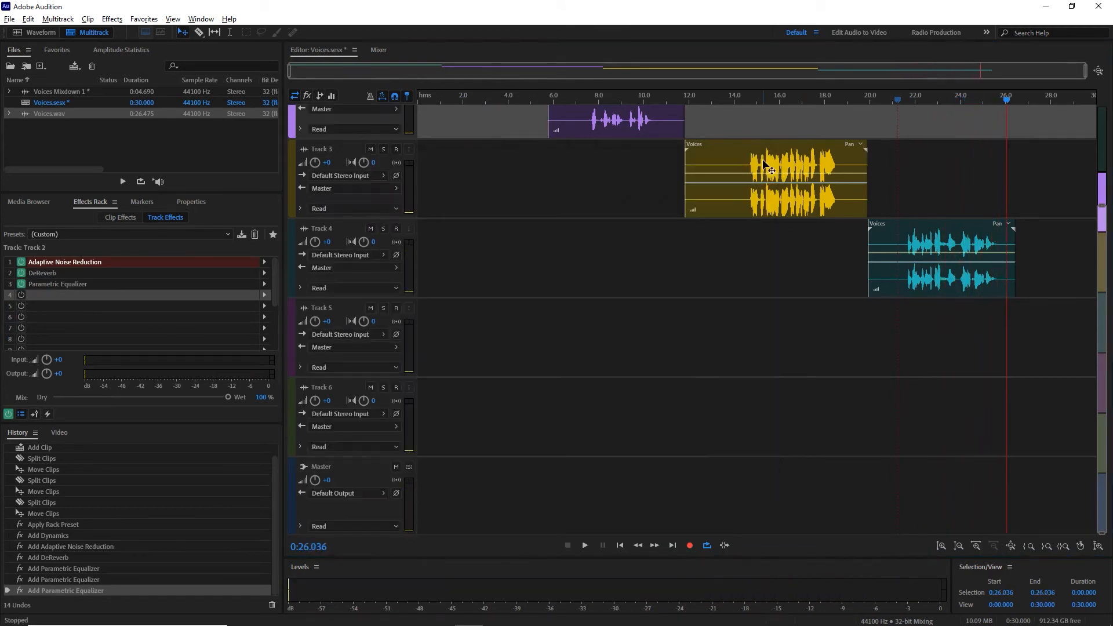
# Step: Mix down the entire multitrack session to a new file
pyautogui.click(778, 281)
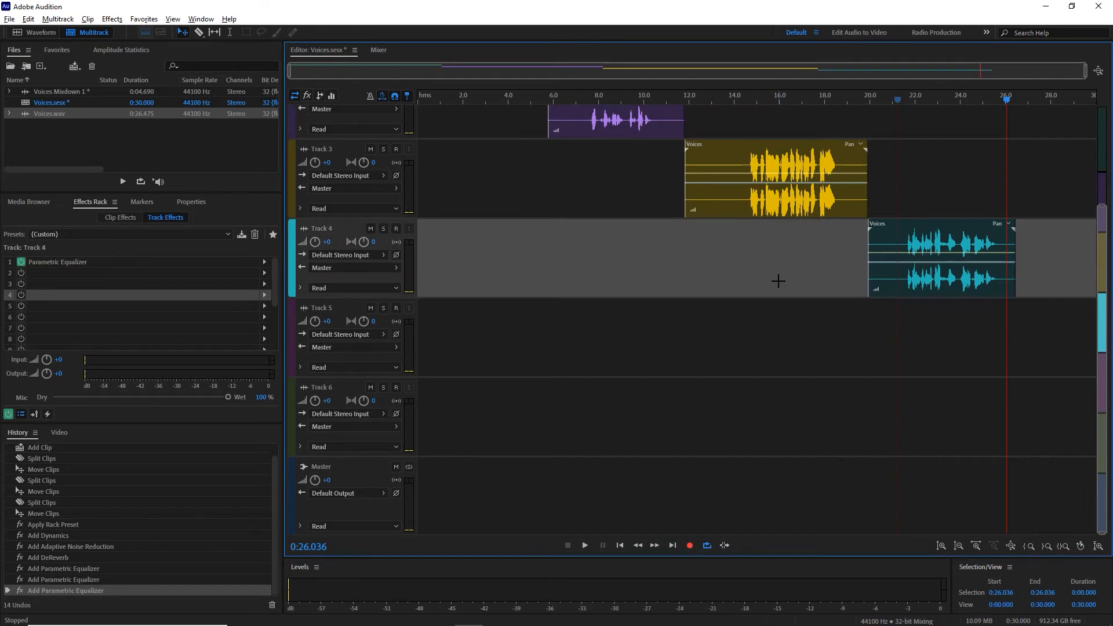
pyautogui.rightClick(592, 343)
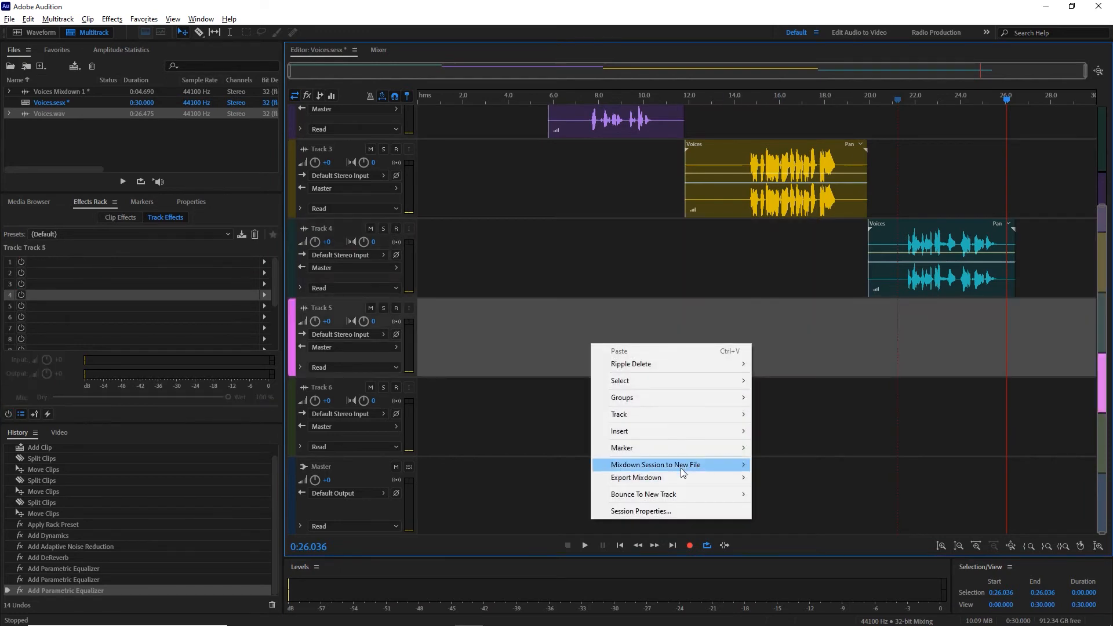
pyautogui.moveTo(681, 465)
pyautogui.click(781, 483)
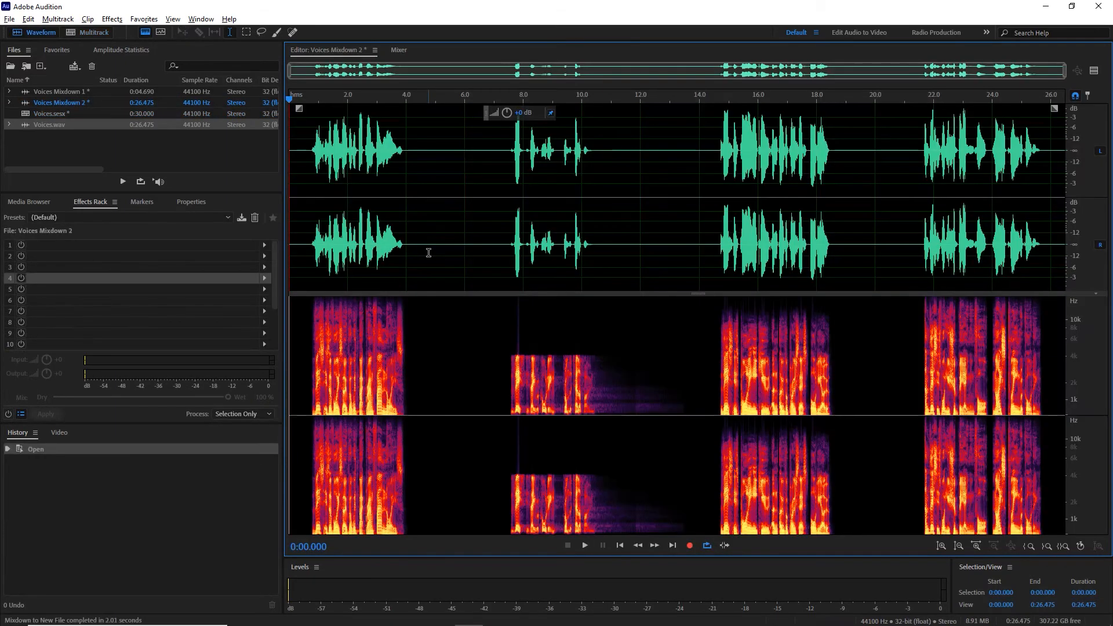
# Step: Copy all of the Voices Mixdown 2 audio and paste it at the end of Voices.wav, accepting the duration change
pyautogui.hotkey('ctrl', 'a')
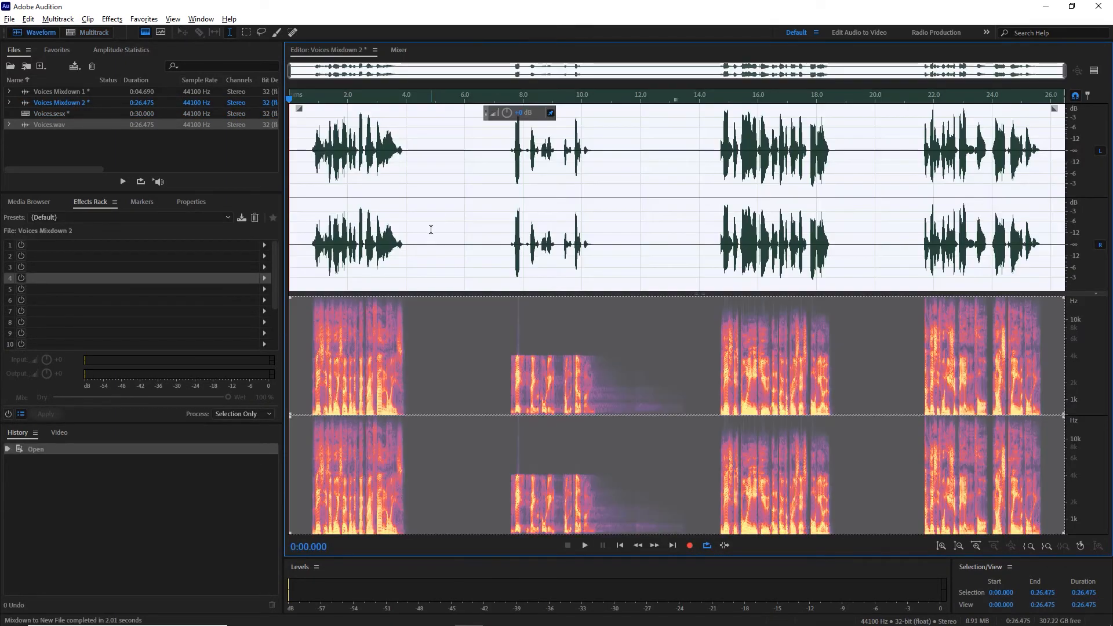
pyautogui.hotkey('ctrl', 'c')
pyautogui.doubleClick(51, 124)
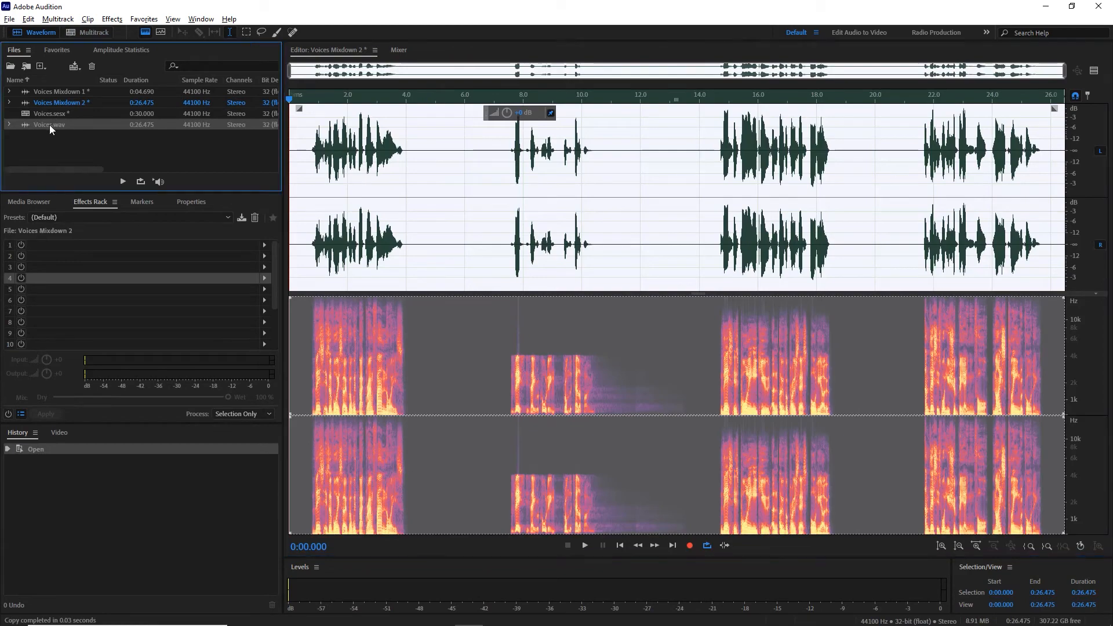
pyautogui.click(882, 194)
pyautogui.press('End')
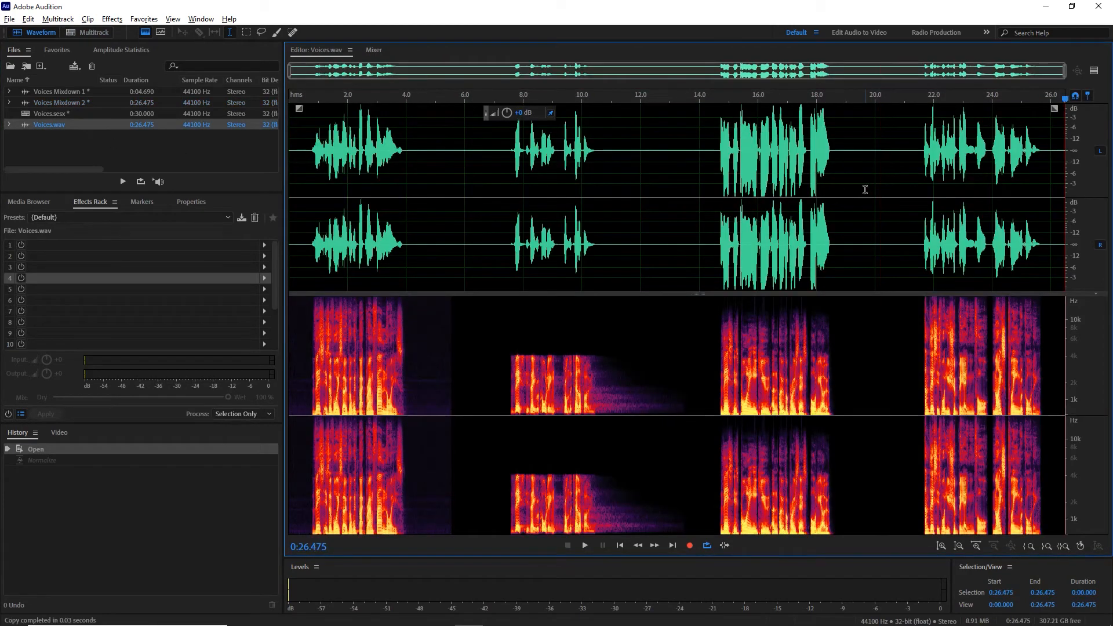
pyautogui.hotkey('ctrl', 'v')
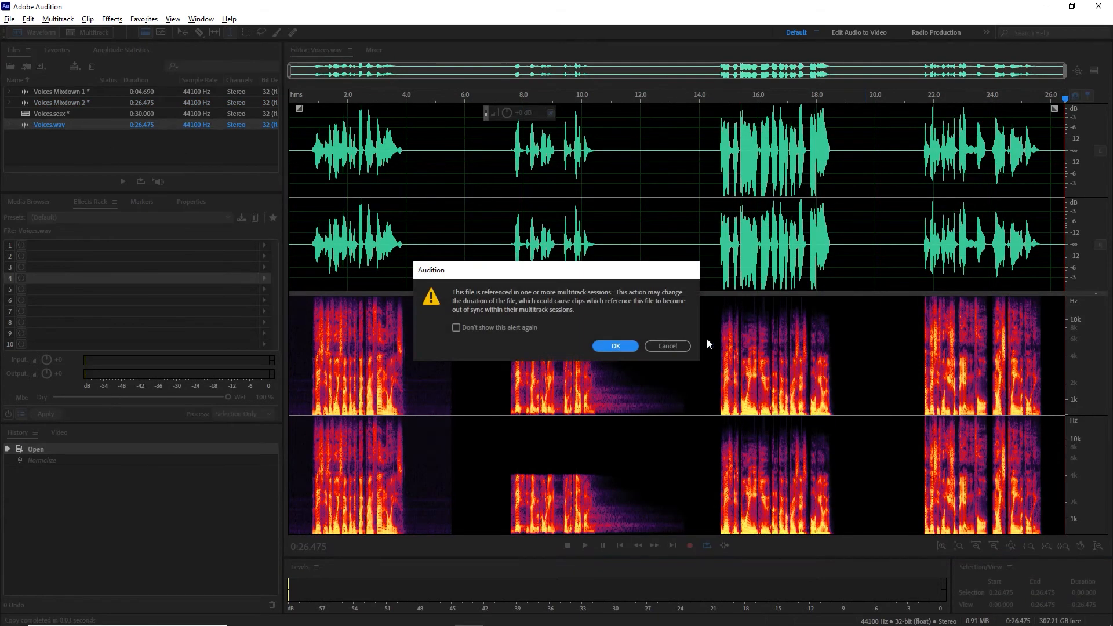
pyautogui.click(614, 346)
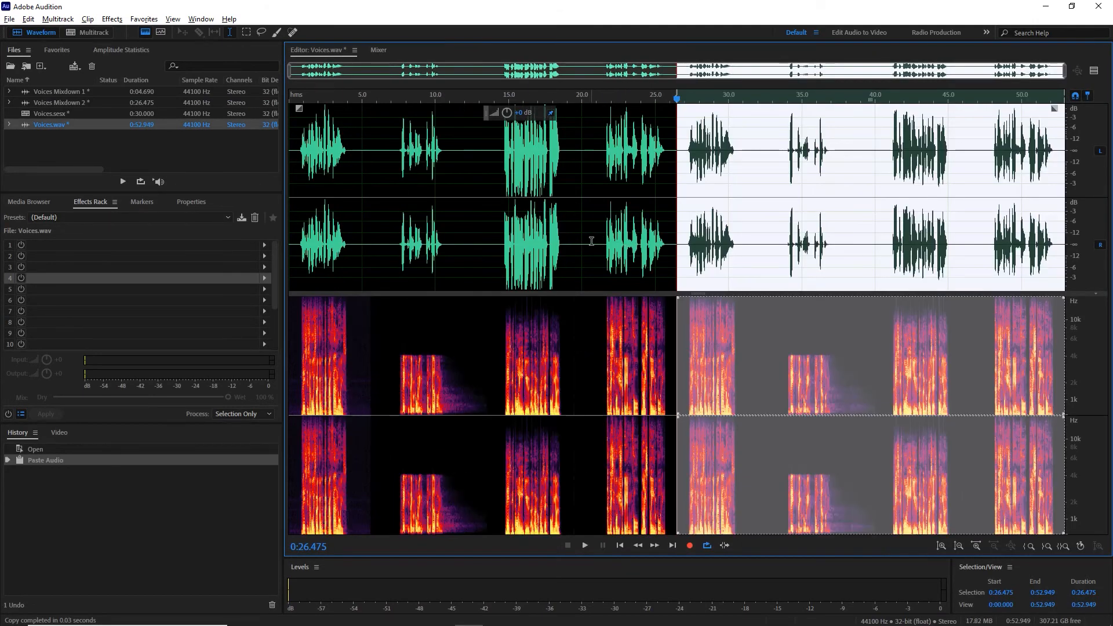
# Step: Clear the pasted selection, show the whole Voices.wav file, and play the processed third voice from about 40.7 s
pyautogui.click(591, 241)
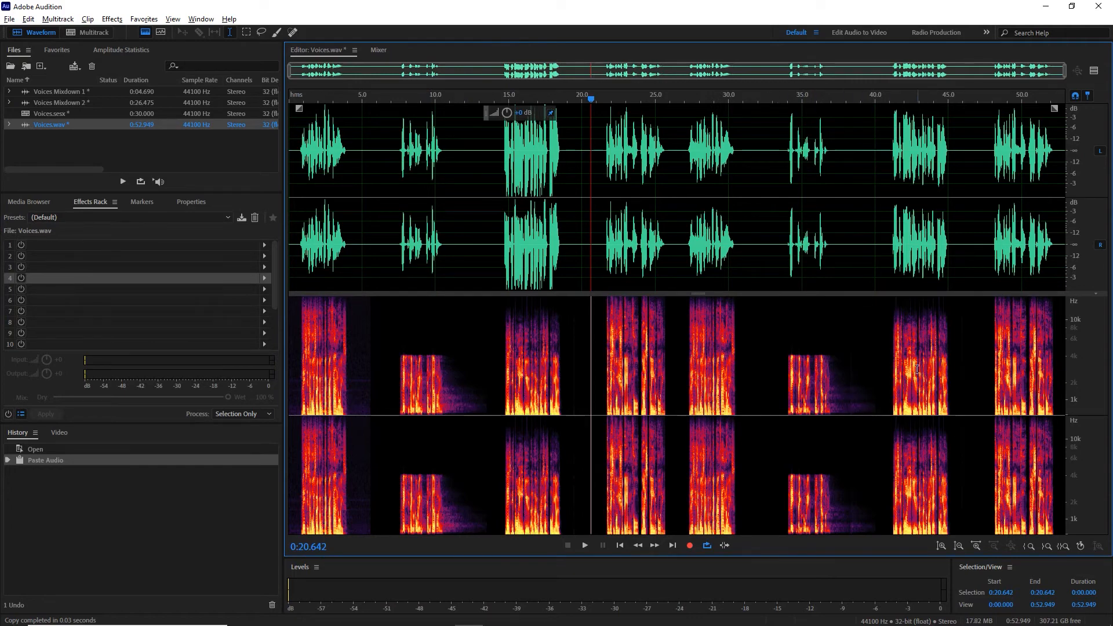
pyautogui.click(884, 102)
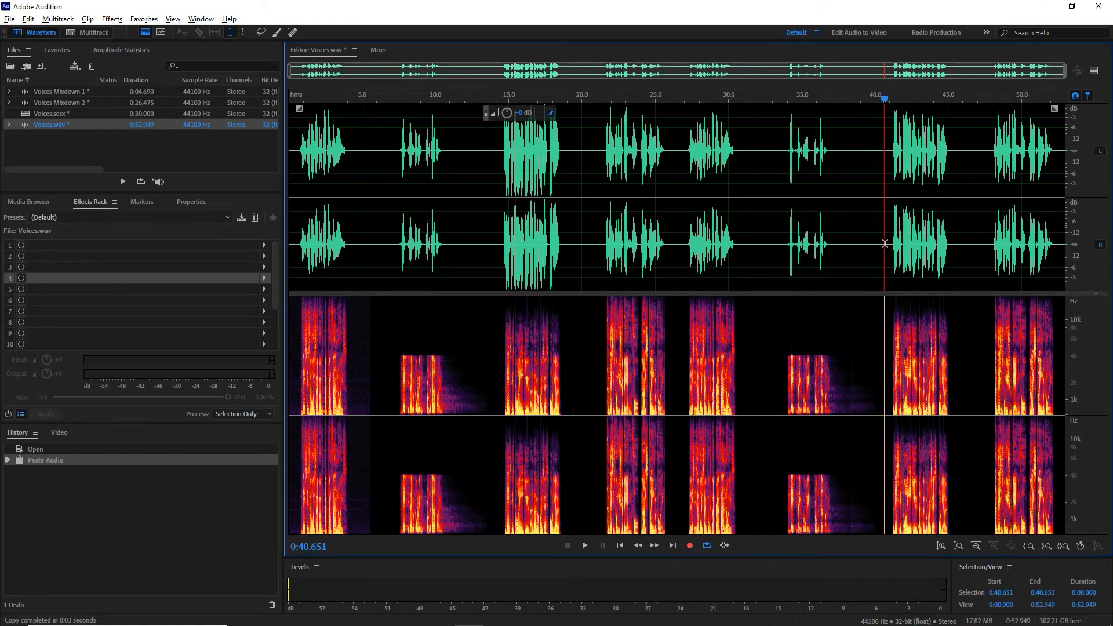
pyautogui.press('space')
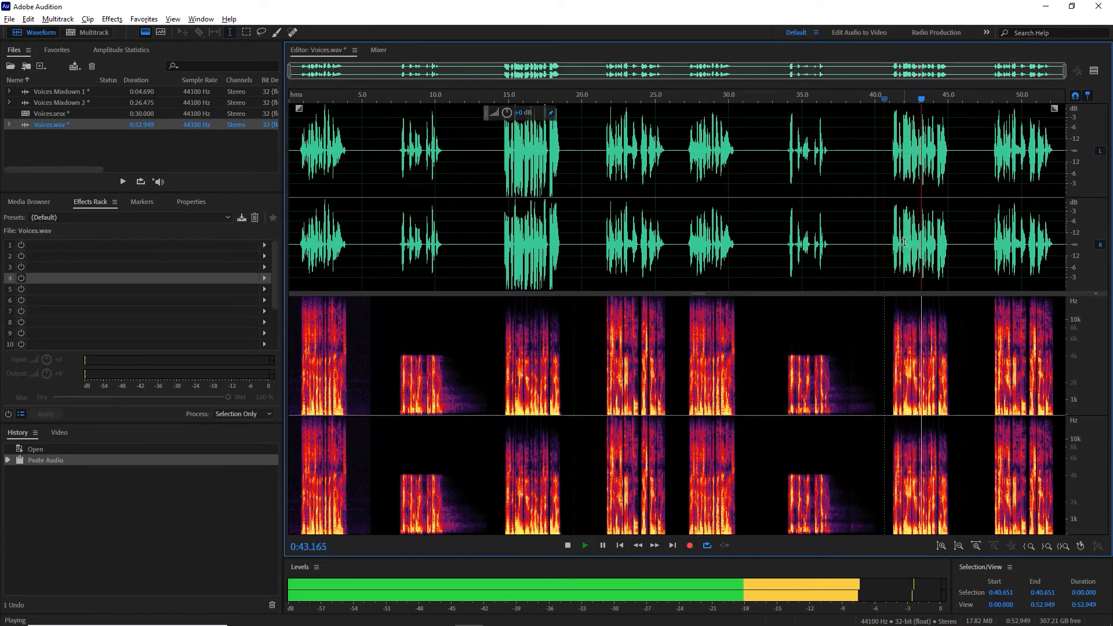
pyautogui.press('space')
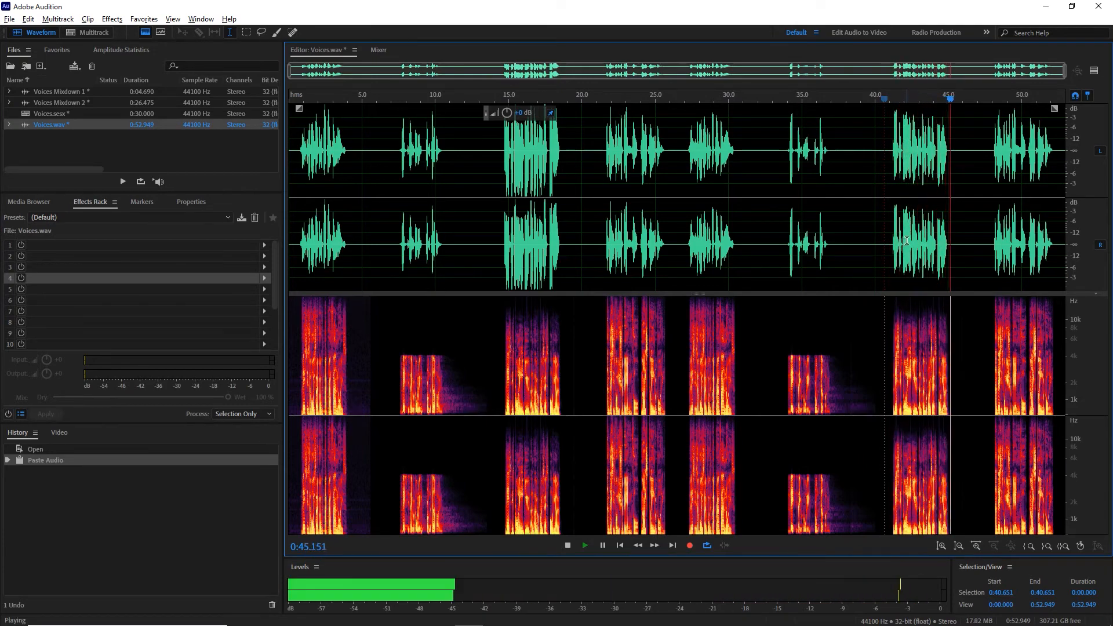
# Step: Compare the original third voice from about 14.9 s with its processed version from about 41.5 s
pyautogui.click(506, 100)
pyautogui.press('space')
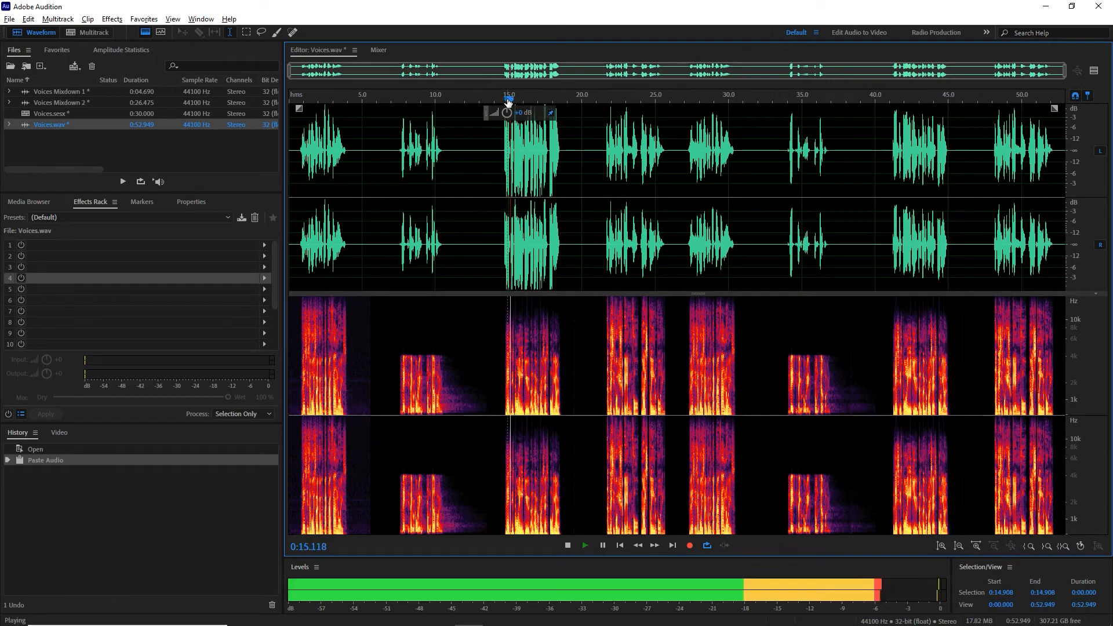
pyautogui.press('space')
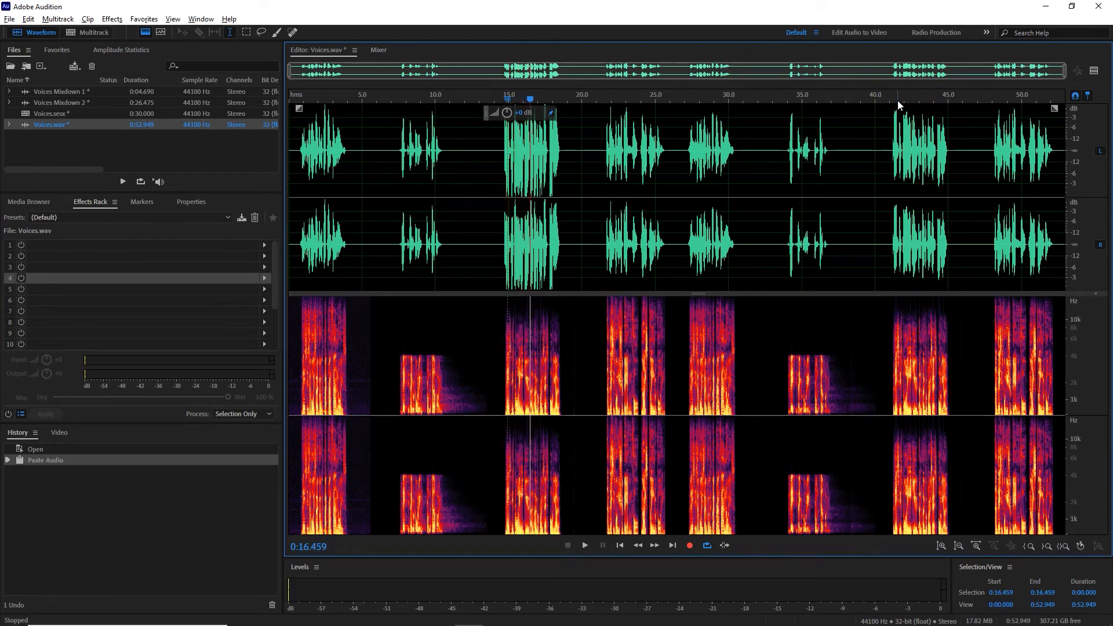
pyautogui.click(897, 101)
pyautogui.press('space')
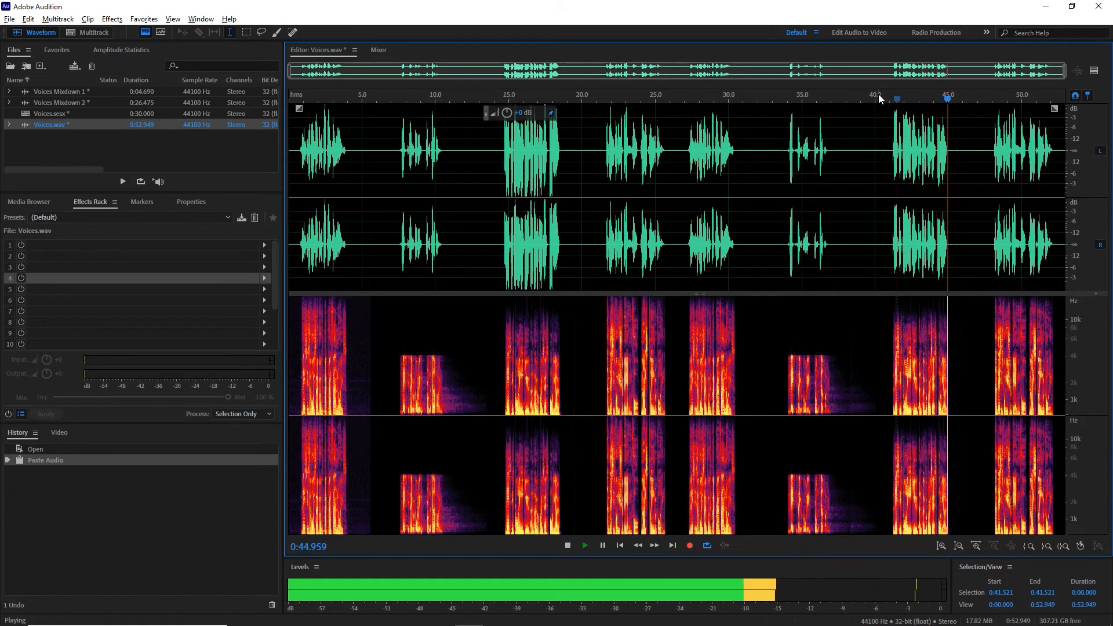
pyautogui.press('space')
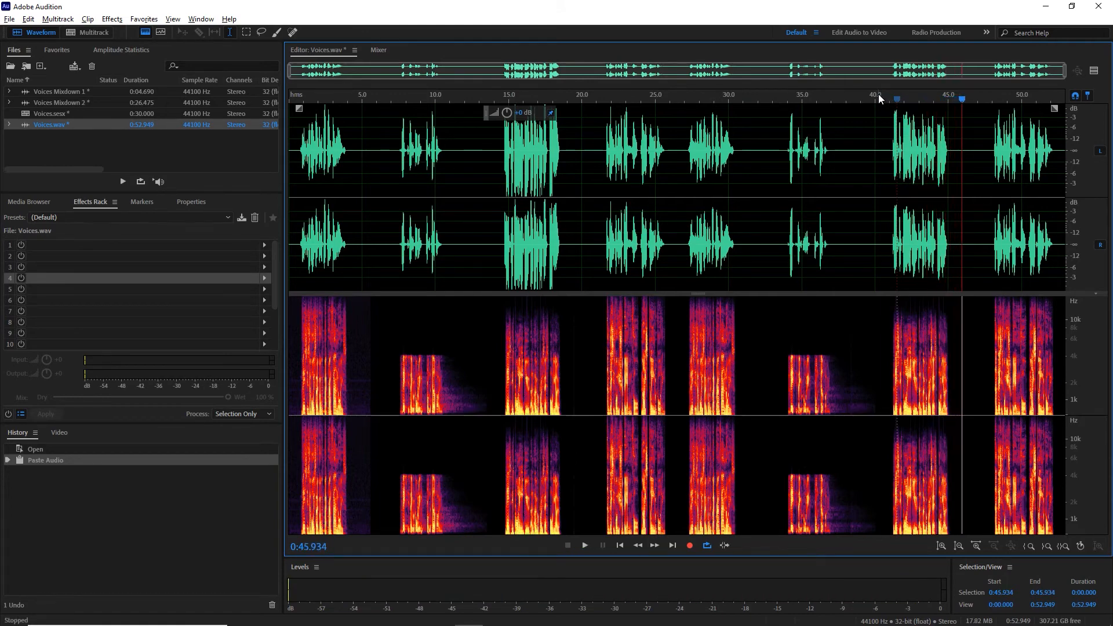
# Step: Play the processed fourth voice from about 47.8 s, and copy about 5.7 s around the original fourth voice into a new file
pyautogui.click(990, 100)
pyautogui.press('space')
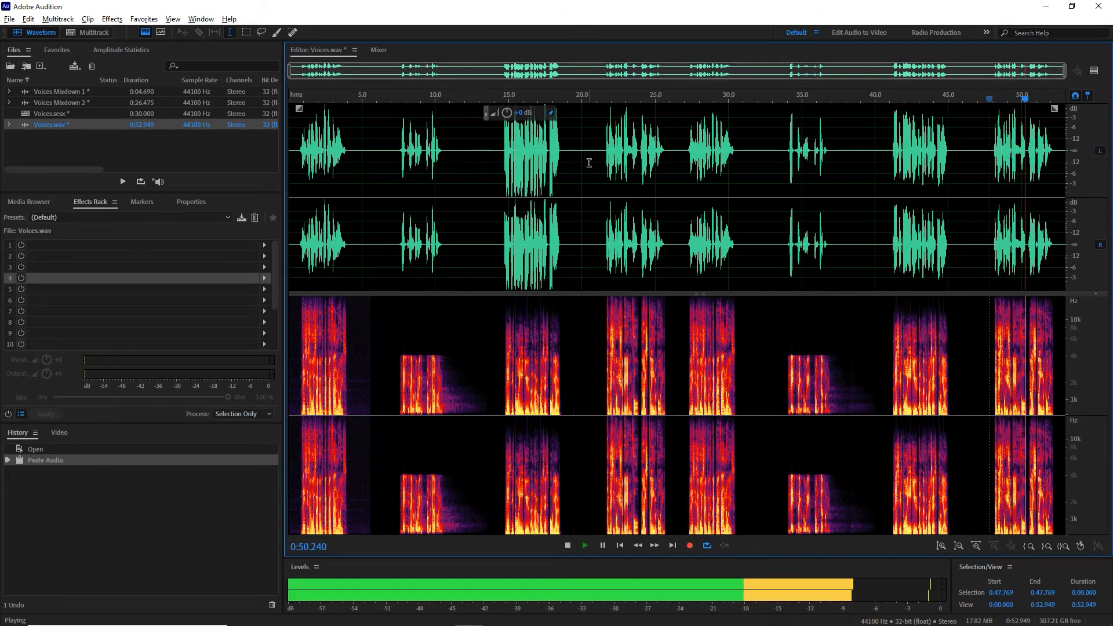
pyautogui.press('space')
pyautogui.moveTo(588, 159); pyautogui.dragTo(672, 162)
pyautogui.rightClick(637, 173)
pyautogui.click(668, 349)
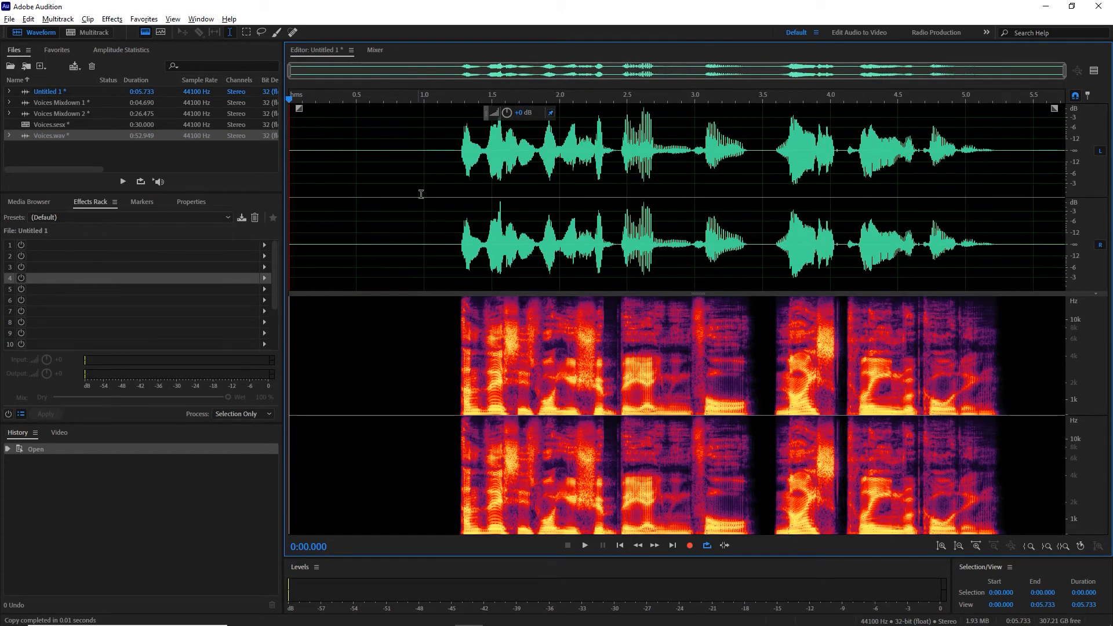
# Step: Add a Parametric Equalizer with the Mark preset in rack slot 1, play the voice from about 1 s, and close the equalizer
pyautogui.click(429, 170)
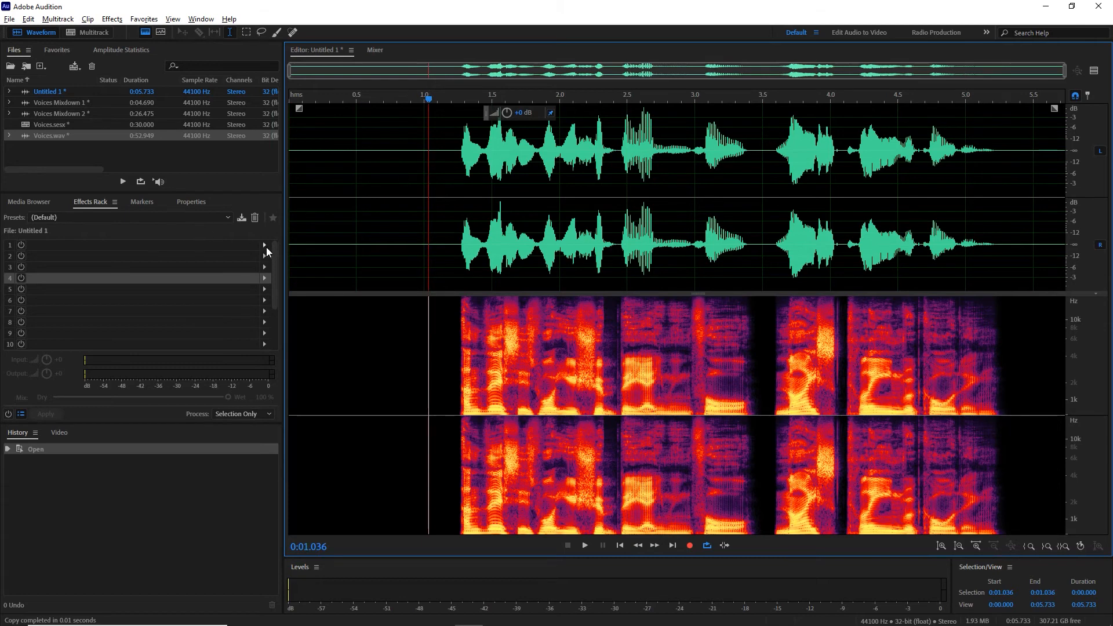
pyautogui.click(264, 245)
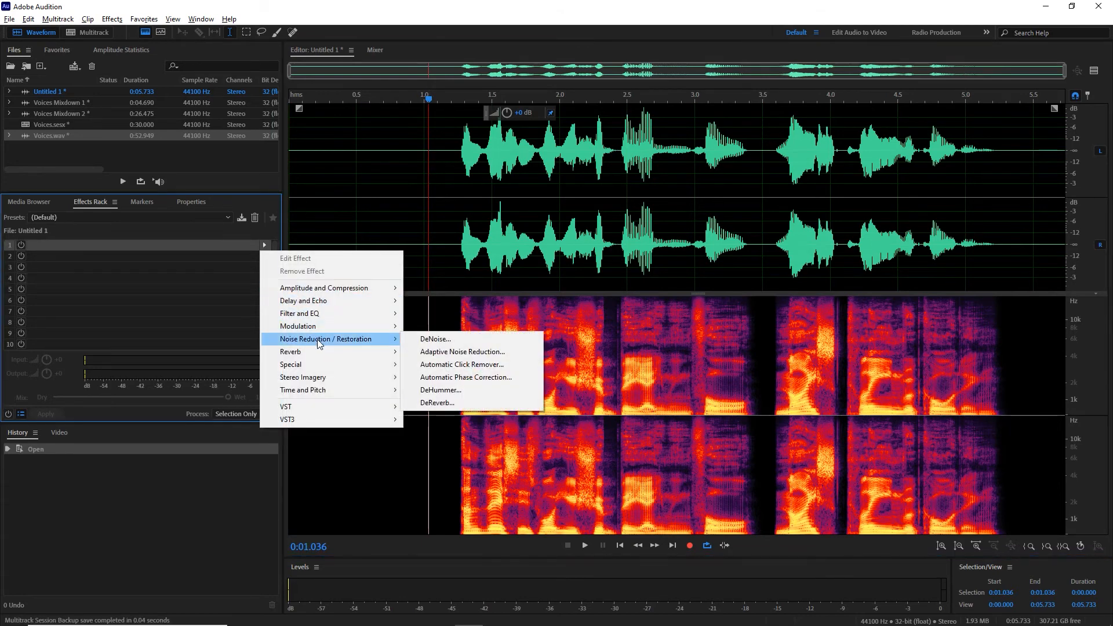
pyautogui.moveTo(323, 314)
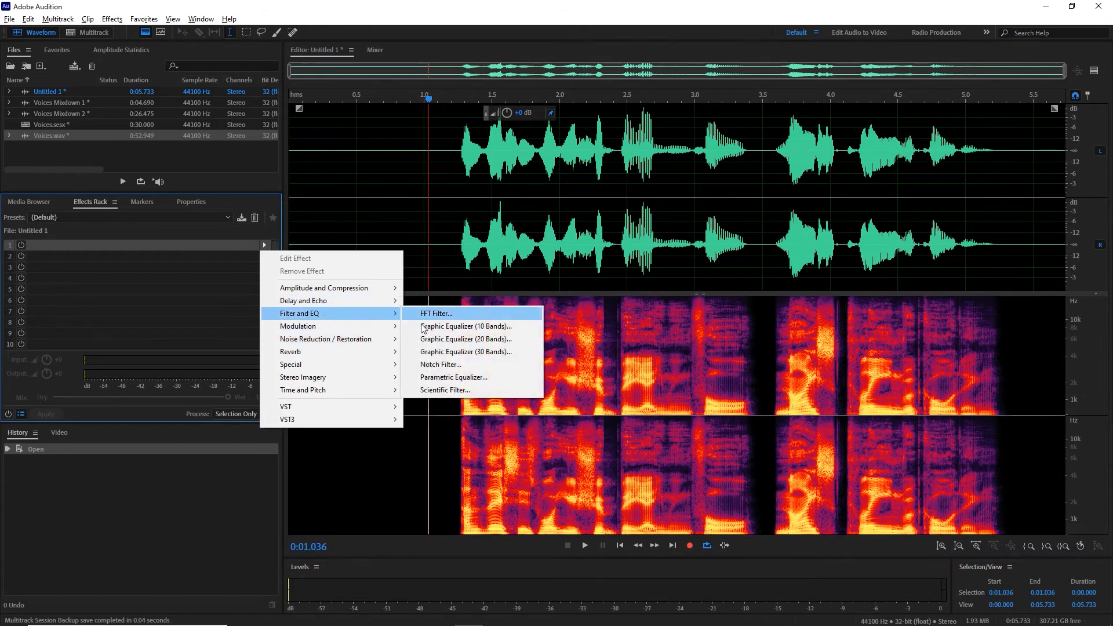
pyautogui.click(446, 378)
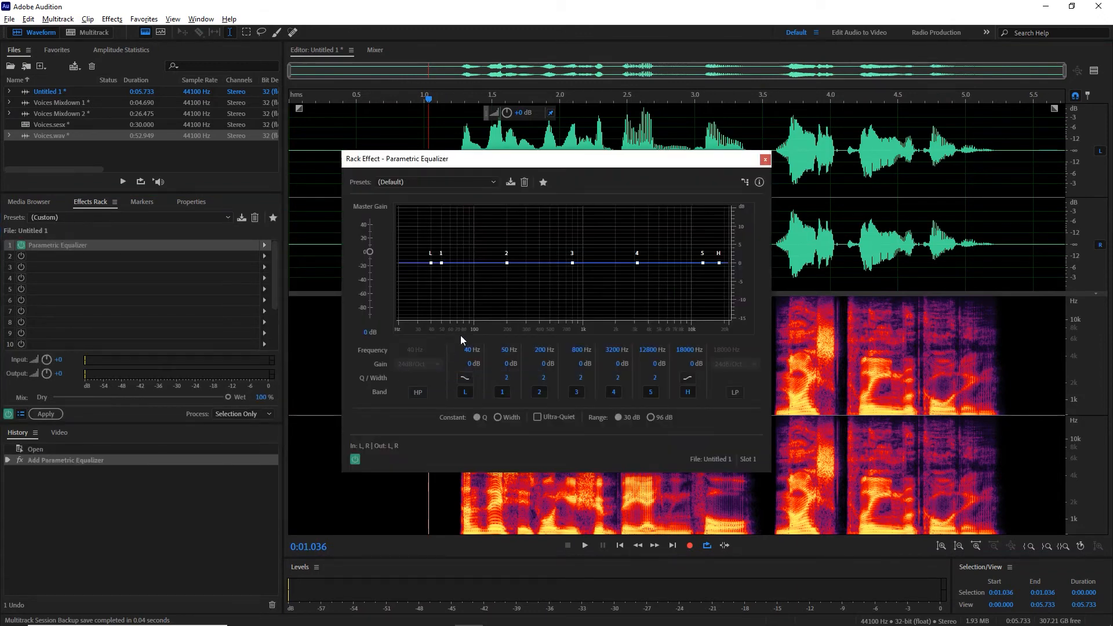
pyautogui.click(451, 183)
pyautogui.click(419, 360)
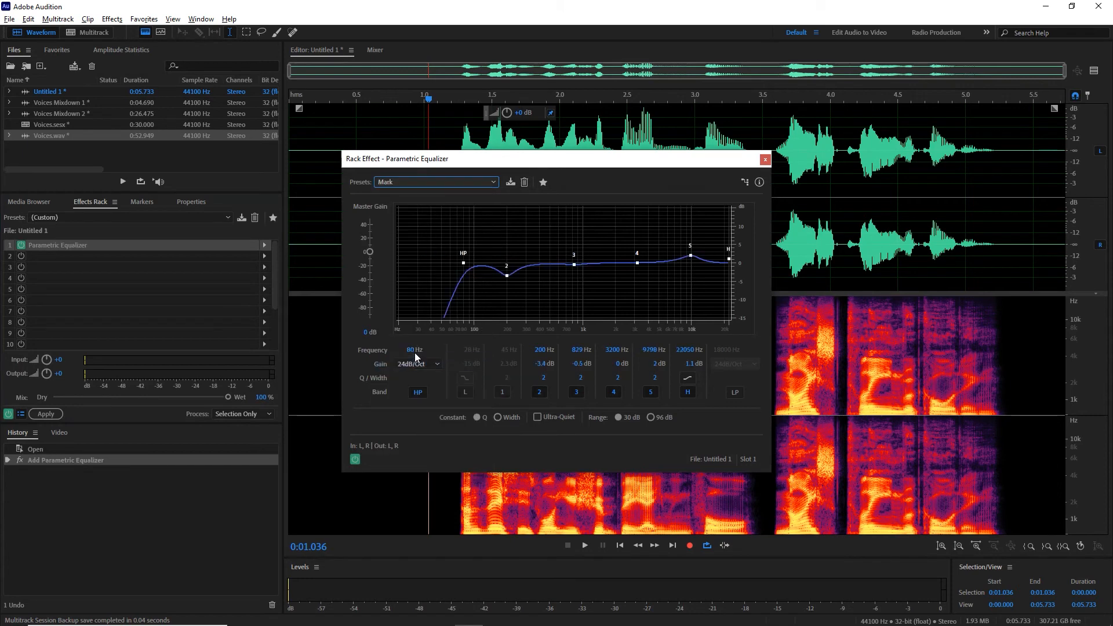
pyautogui.press('space')
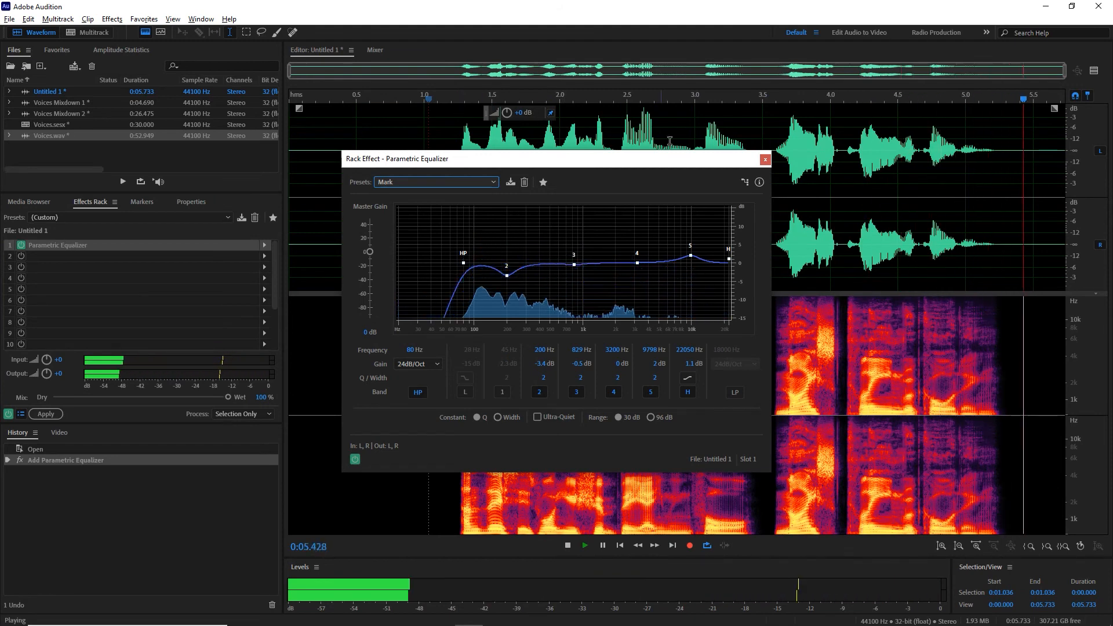
pyautogui.press('space')
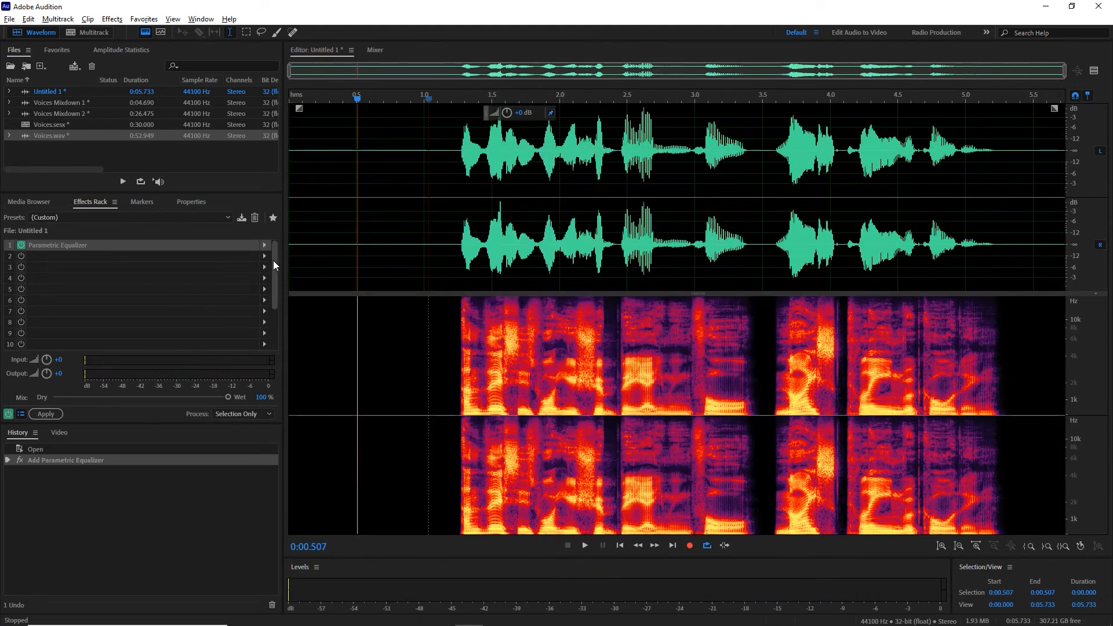
# Step: Add a DeEsser with the Mark preset in rack slot 2, and close its settings
pyautogui.click(264, 256)
pyautogui.moveTo(316, 330)
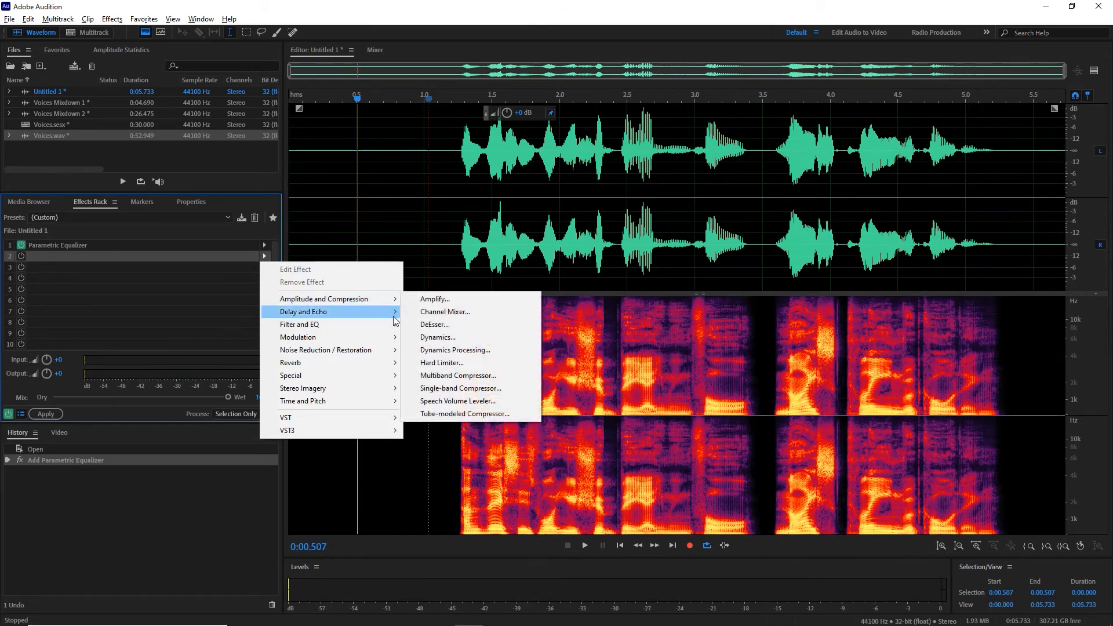
pyautogui.click(439, 325)
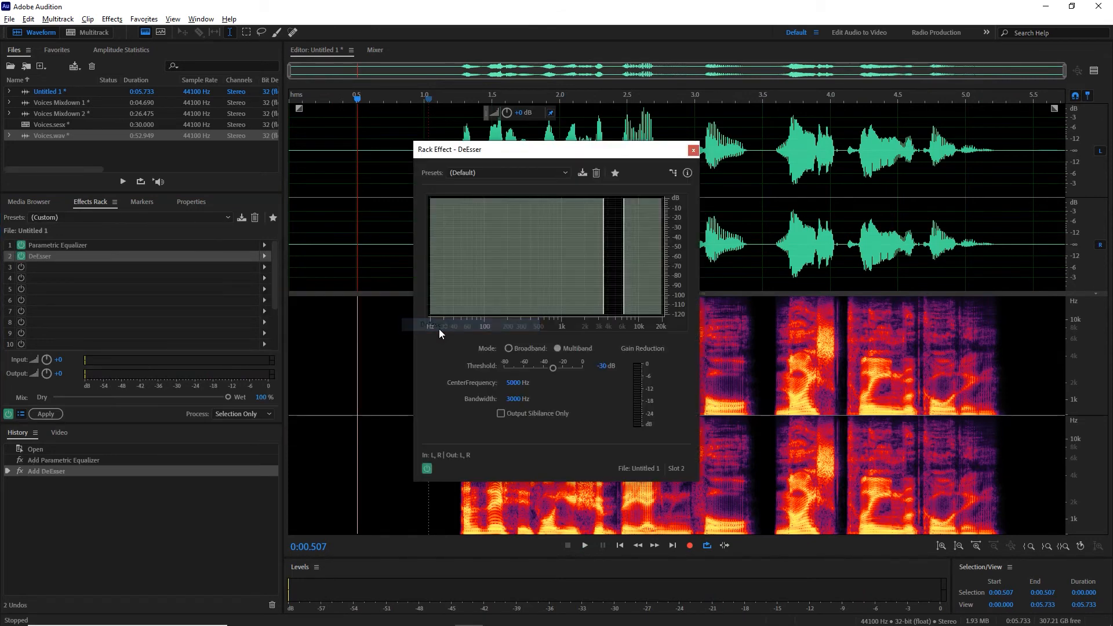
pyautogui.click(520, 176)
pyautogui.click(475, 276)
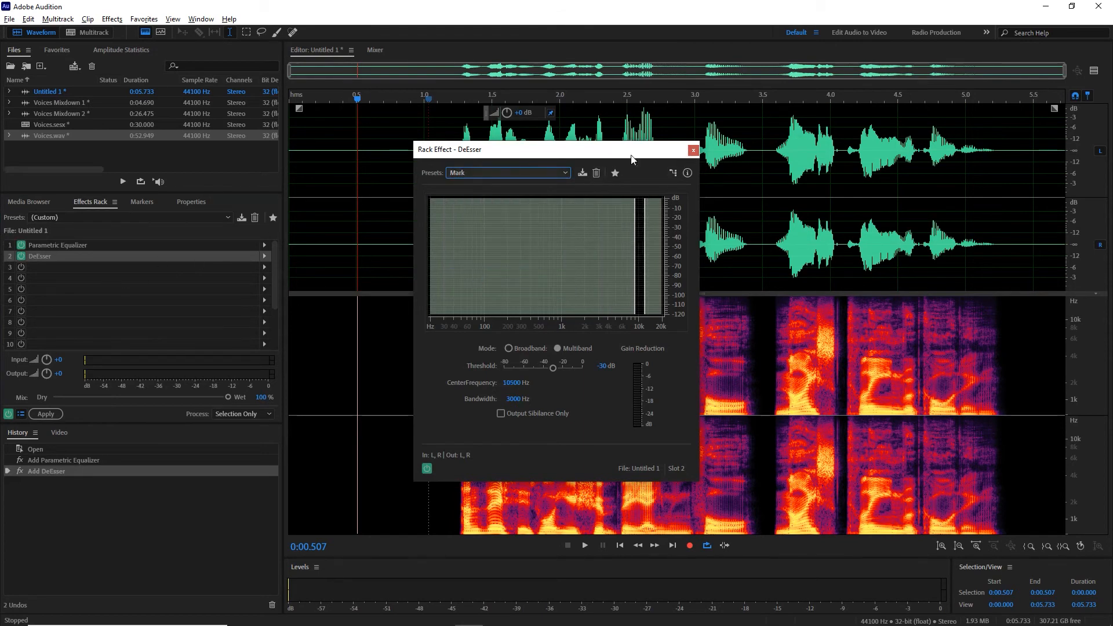
pyautogui.click(693, 150)
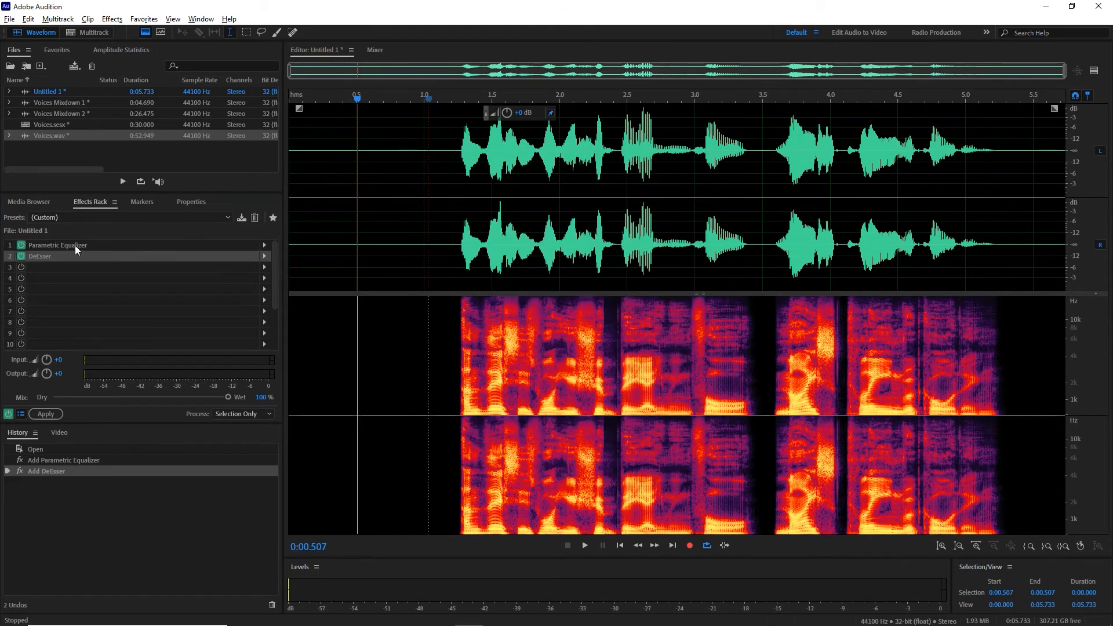
# Step: Play the voice from about 1.1 s, and move the DeEsser ahead of the Parametric Equalizer in the rack during playback
pyautogui.click(441, 103)
pyautogui.press('space')
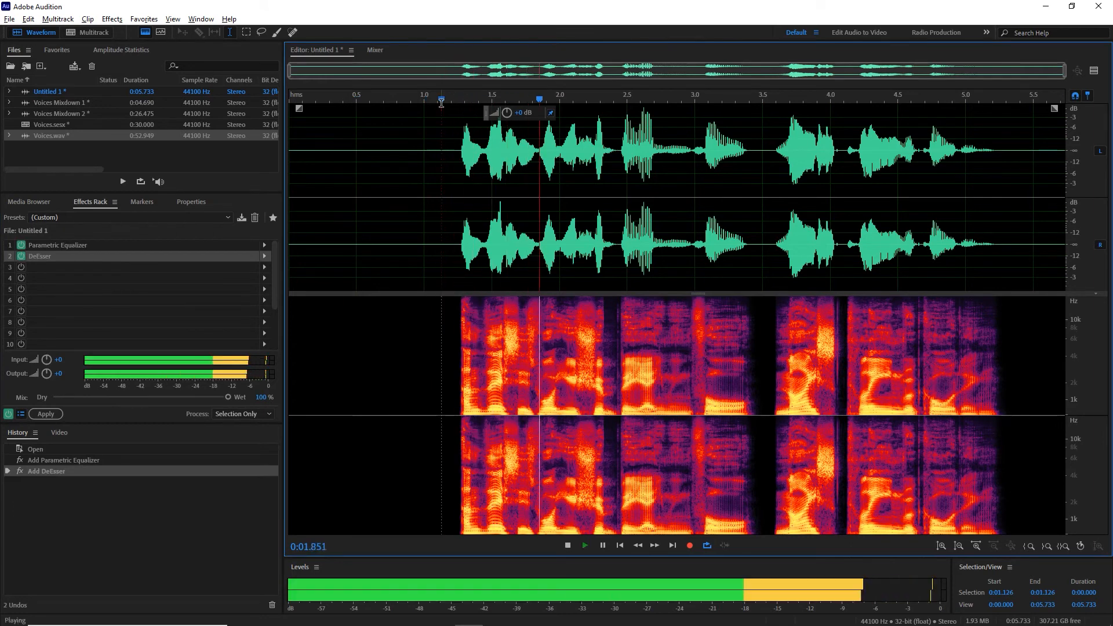
pyautogui.moveTo(34, 258); pyautogui.dragTo(37, 244)
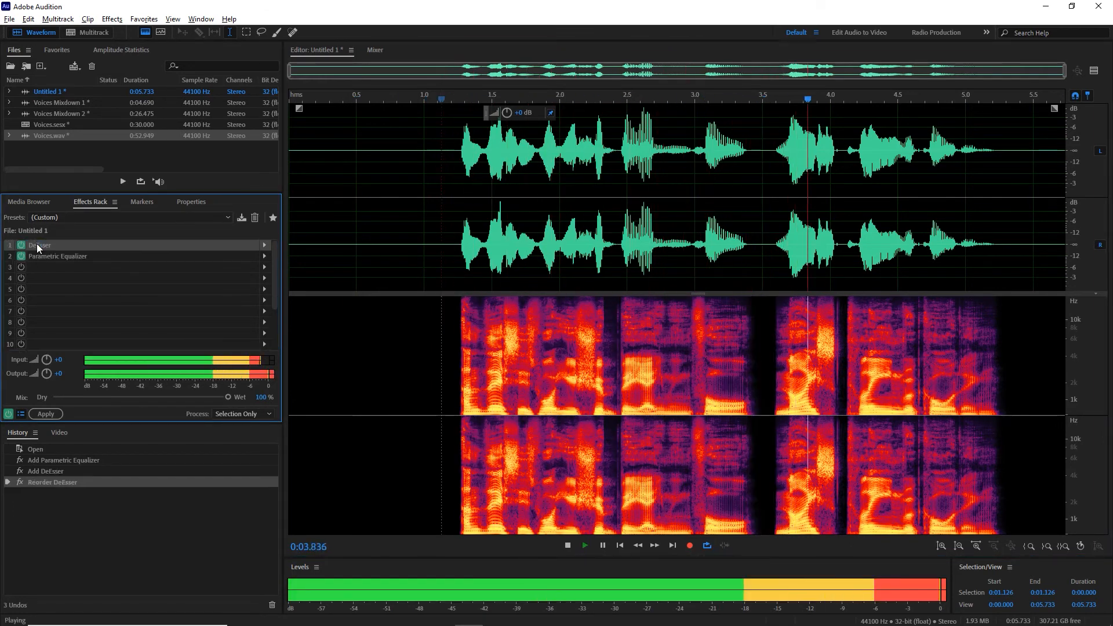
pyautogui.press('space')
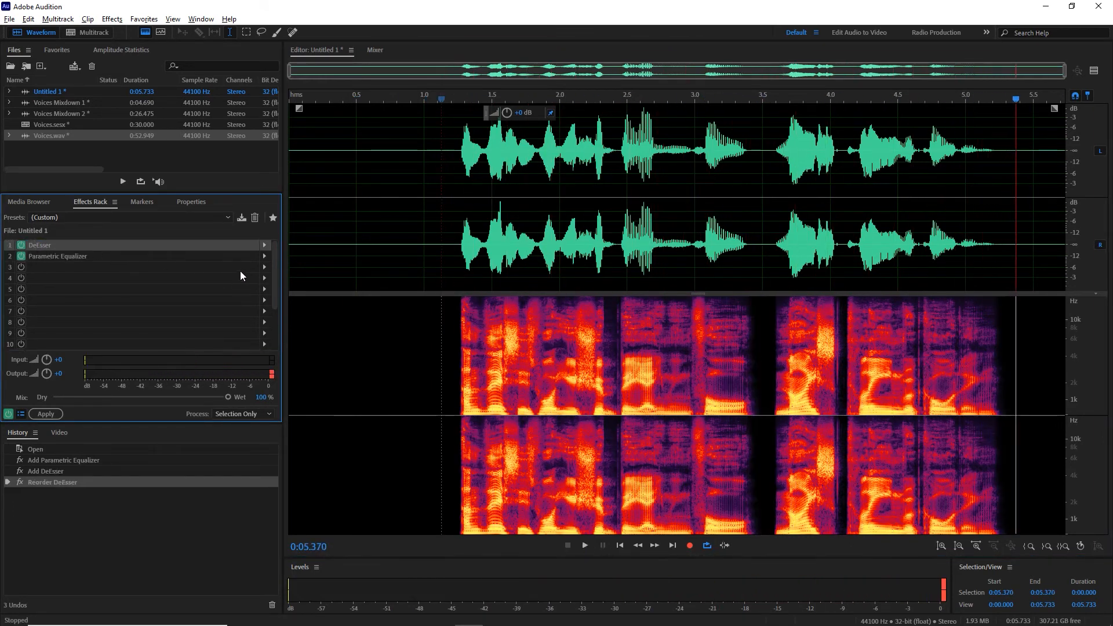
# Step: Add Dynamics in rack slot 3 with only the compressor enabled, using a -20 dB threshold and a ratio of 1.5
pyautogui.click(263, 267)
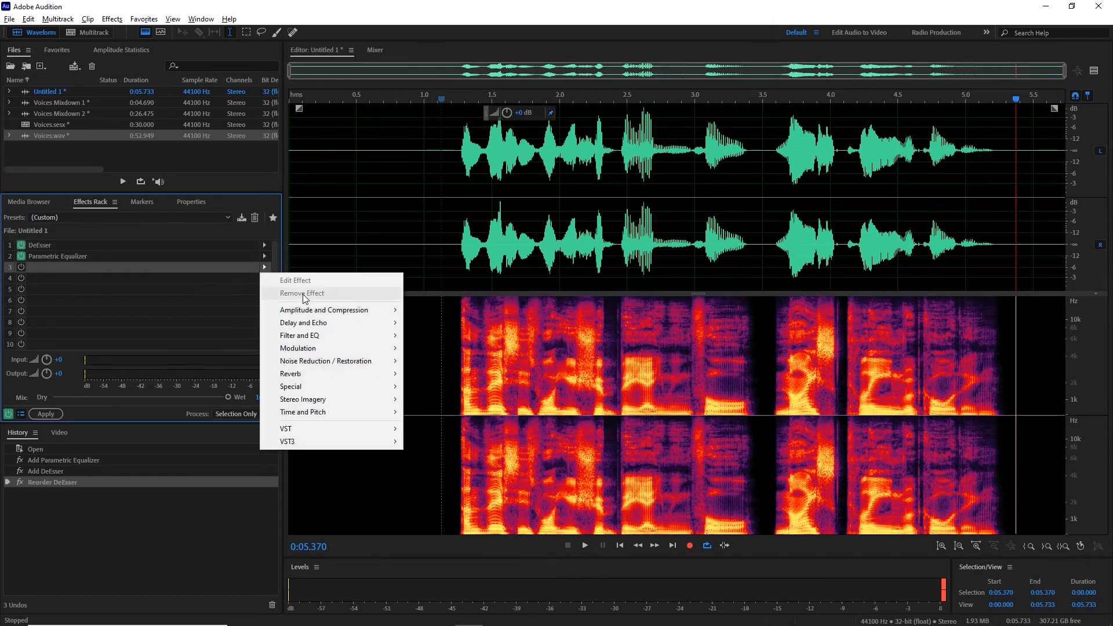
pyautogui.moveTo(309, 310)
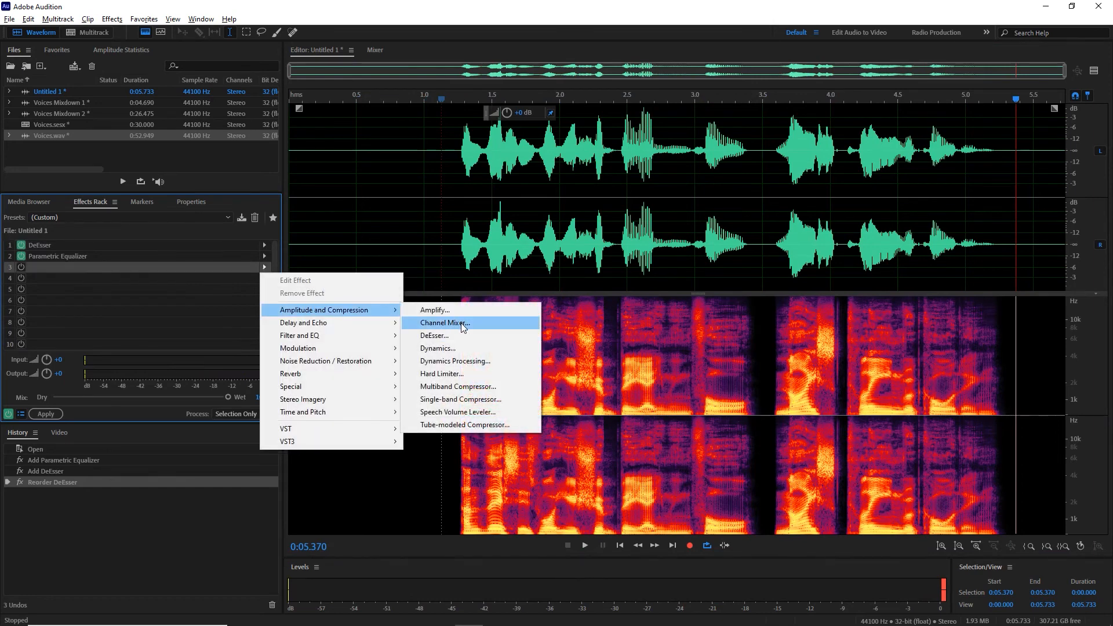
pyautogui.click(455, 348)
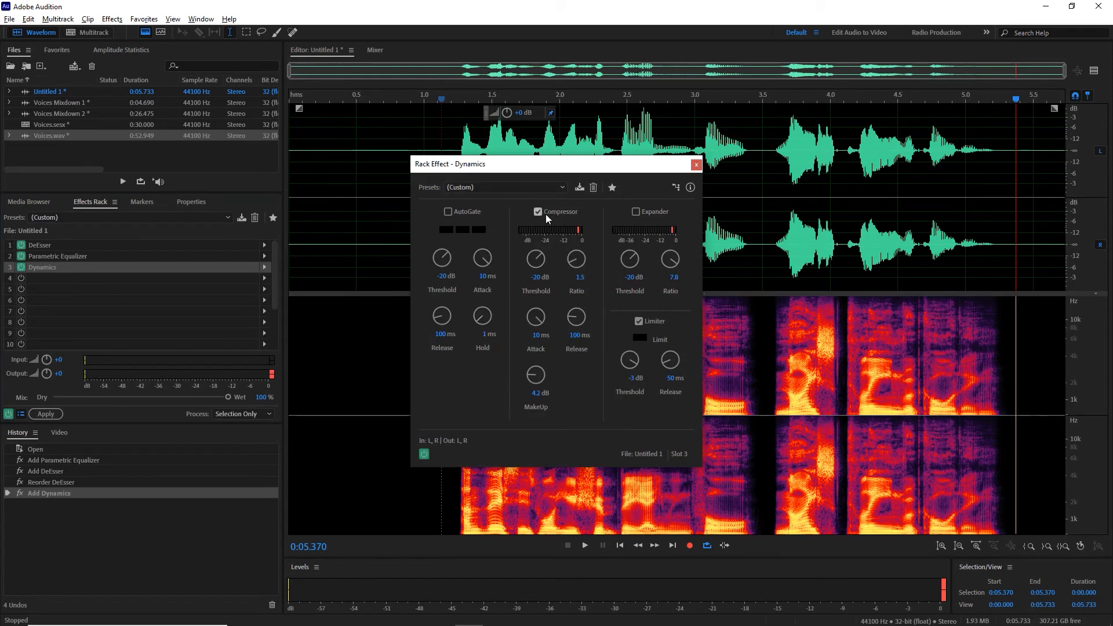
pyautogui.click(511, 187)
pyautogui.click(487, 199)
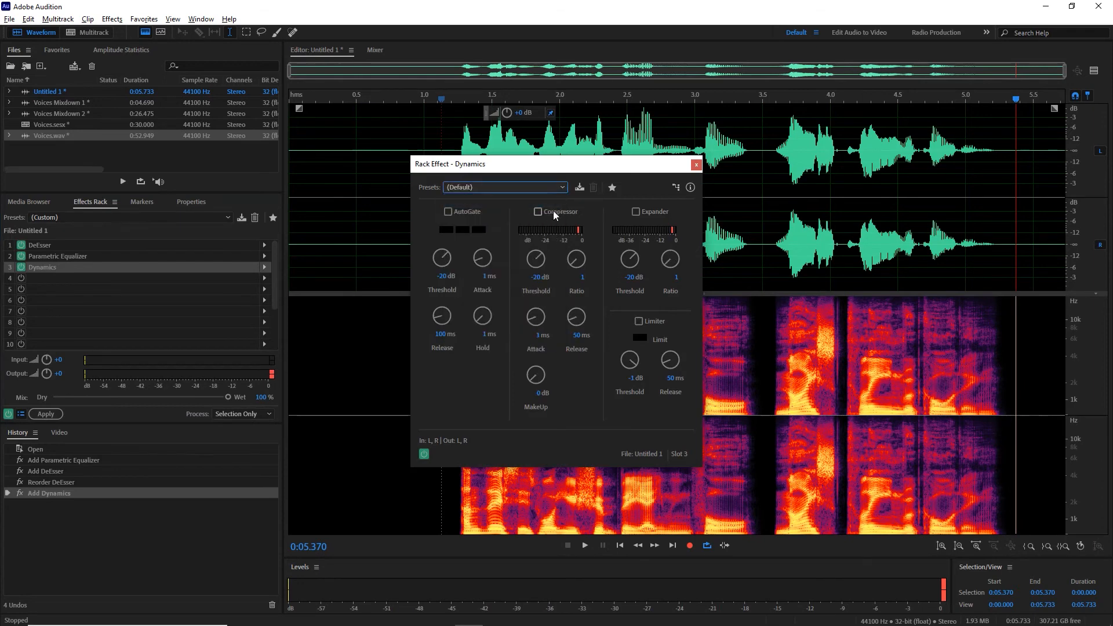
pyautogui.click(582, 279)
pyautogui.write('1')
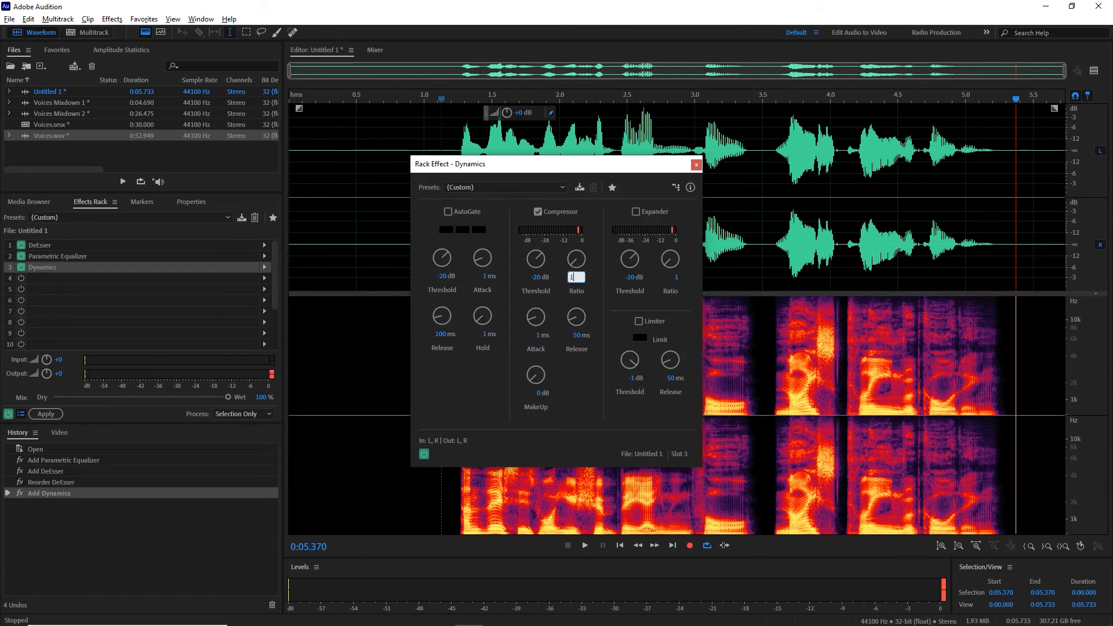
pyautogui.press('BackSpace')
pyautogui.write('.5')
# Step: Play the compressed voice from about 1.2 s to check the Dynamics effect
pyautogui.click(458, 100)
pyautogui.press('space')
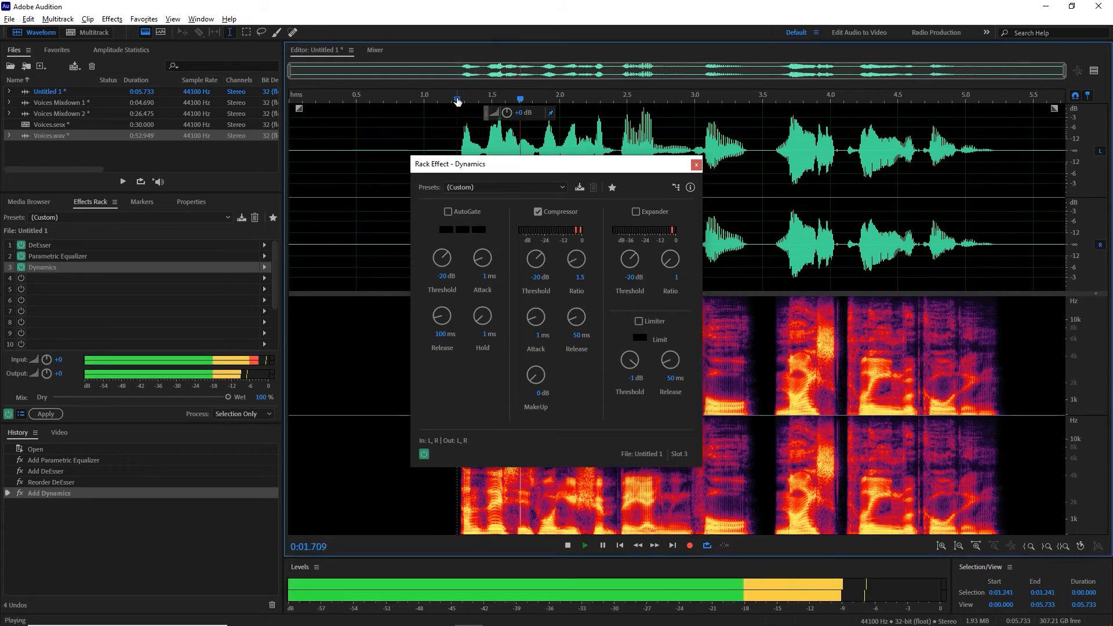
pyautogui.press('space')
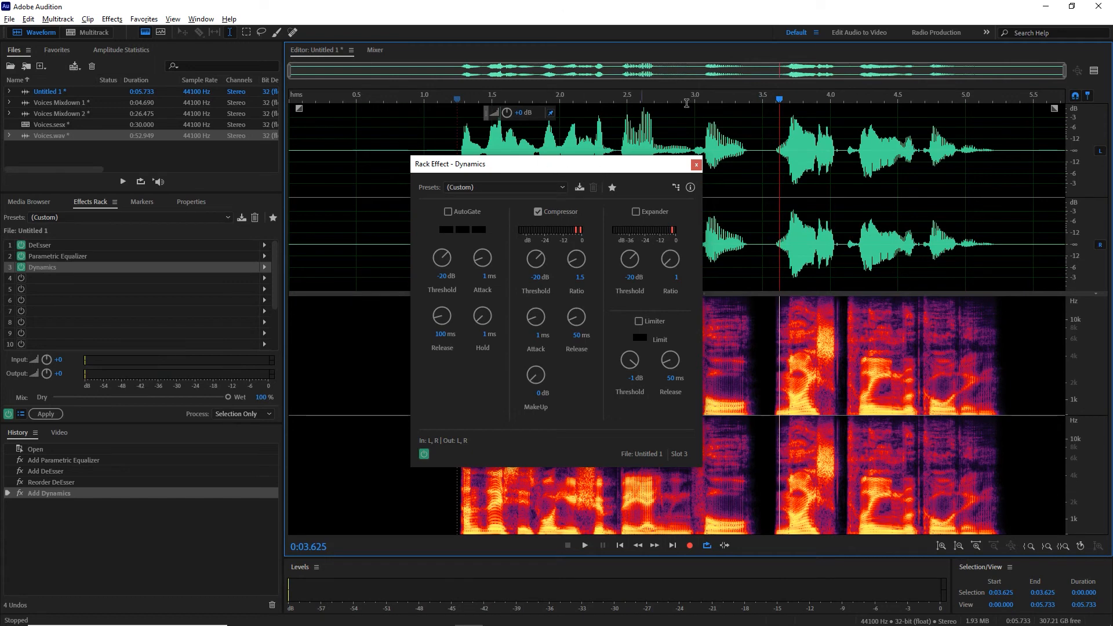
# Step: Show the Preview Editor below the waveform, and set the compressor's makeup gain to 3 dB
pyautogui.click(1097, 74)
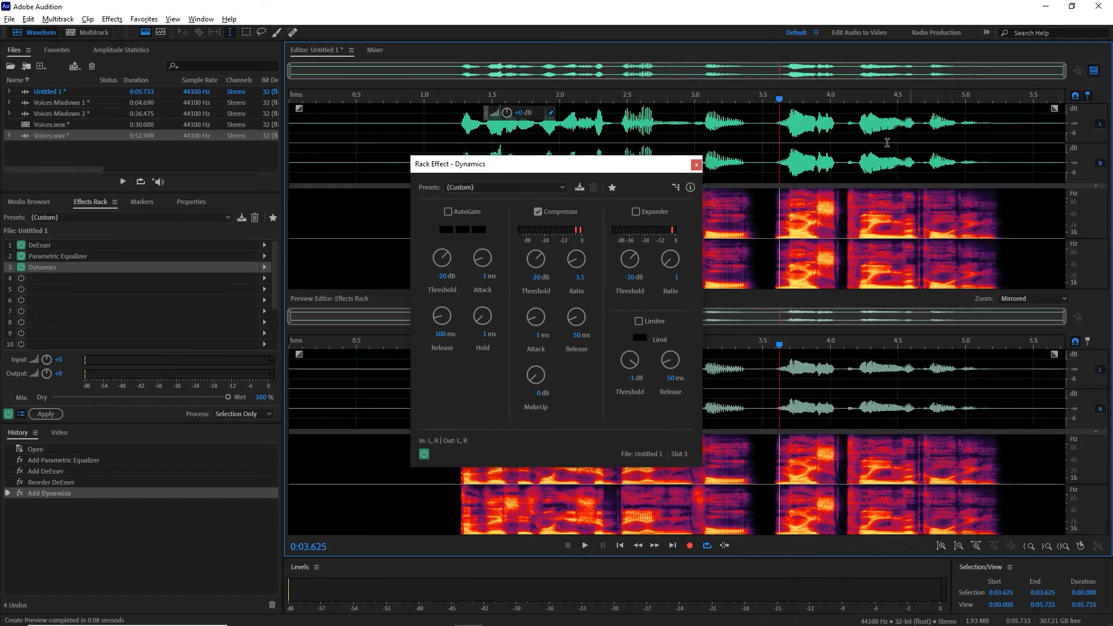
pyautogui.moveTo(595, 168); pyautogui.dragTo(306, 133)
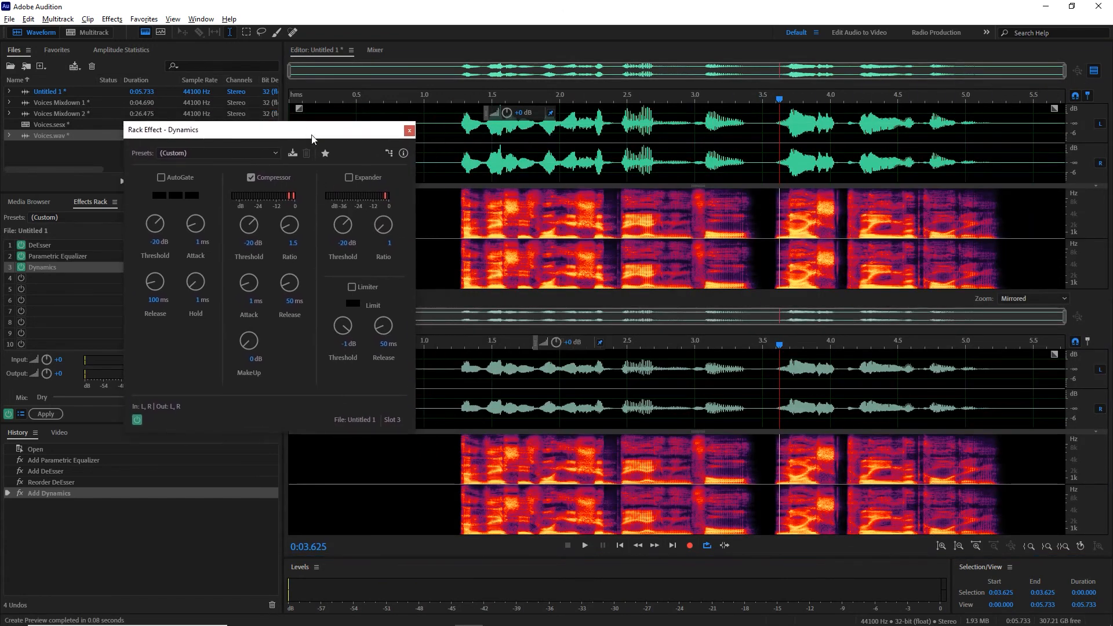
pyautogui.click(251, 360)
pyautogui.write('3')
pyautogui.press('Return')
# Step: Play the voice from about 1.1 s to hear the compressor with its makeup gain
pyautogui.click(436, 98)
pyautogui.press('space')
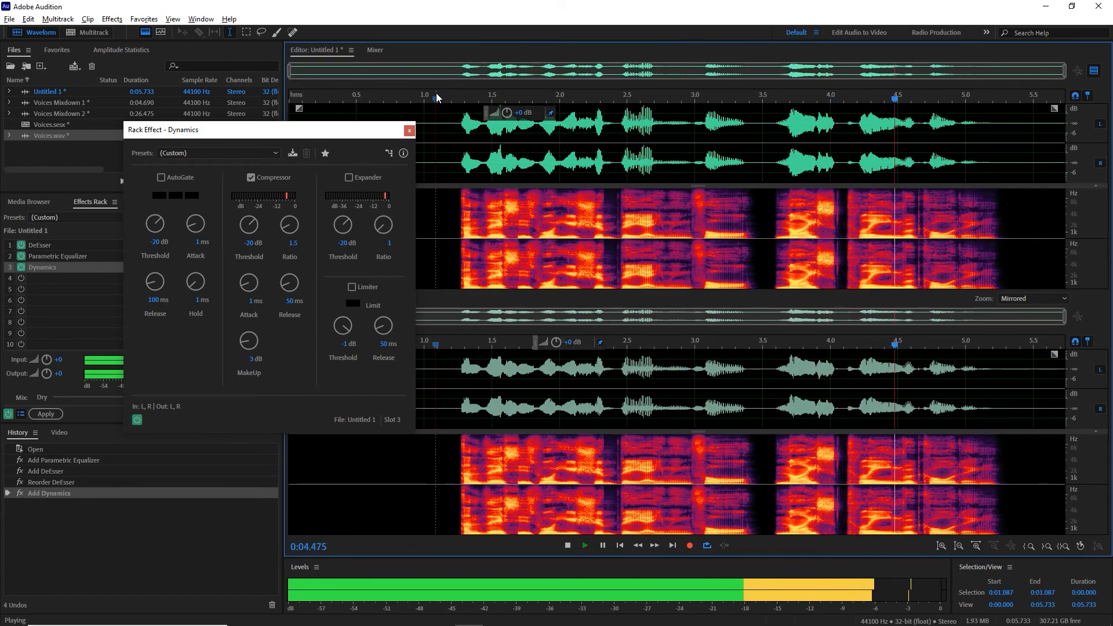
pyautogui.press('space')
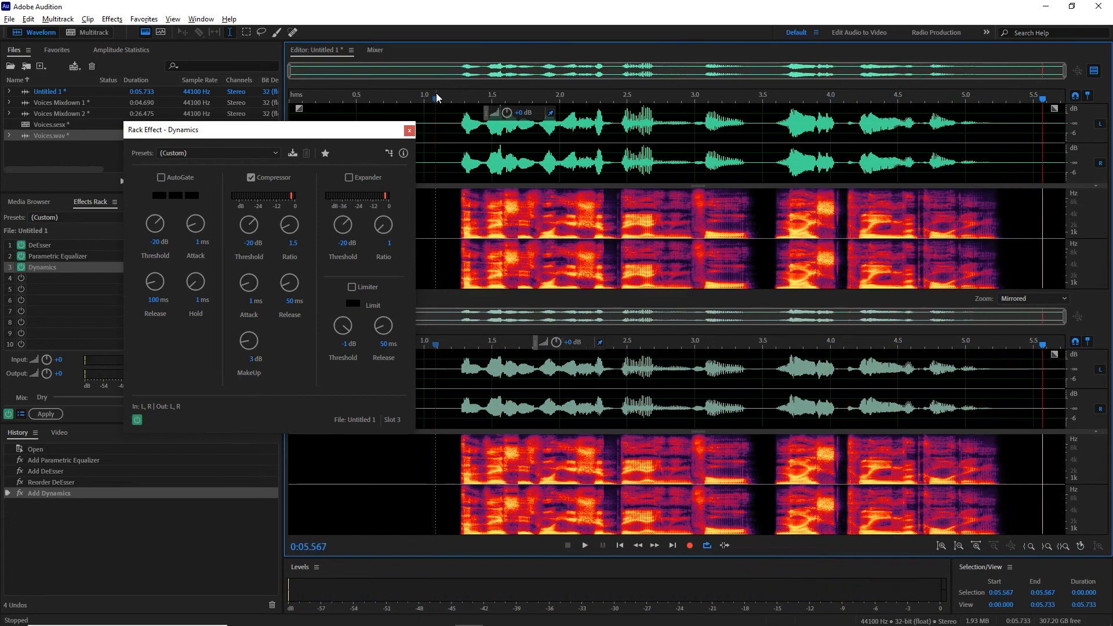